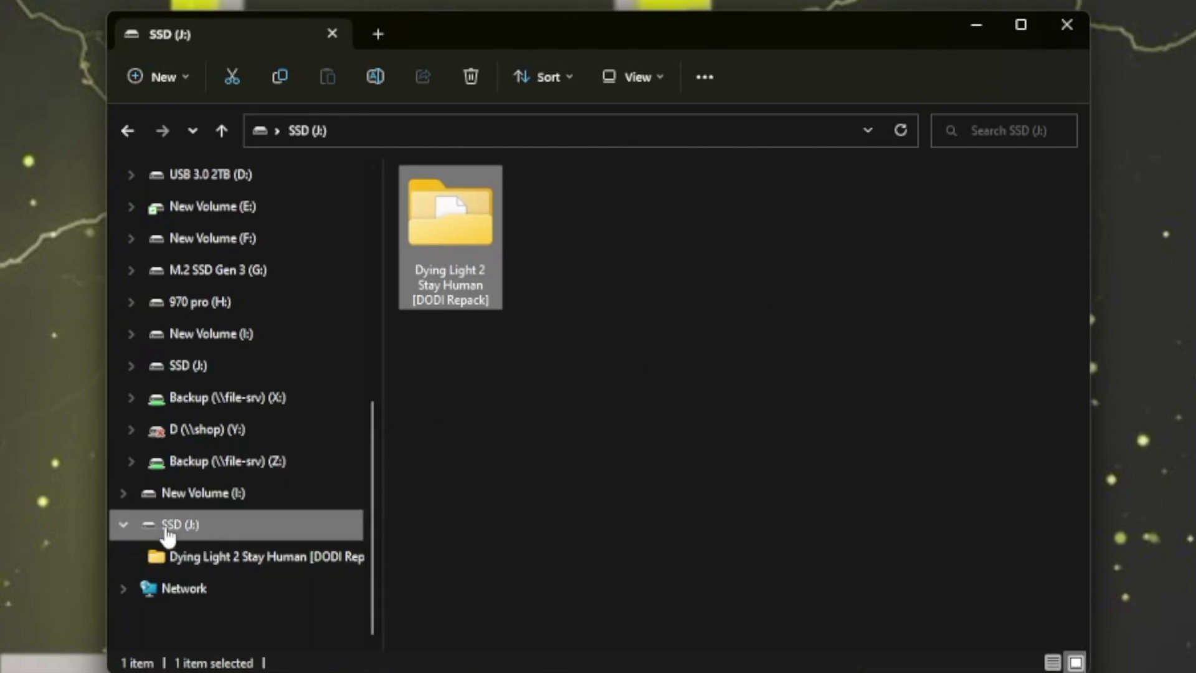
{"action": "double_click", "coordinate": [461, 241]}
{"action": "scroll", "coordinate": [554, 318], "scroll_direction": "down", "scroll_amount": 1}
{"action": "scroll", "coordinate": [551, 319], "scroll_direction": "up", "scroll_amount": 1}
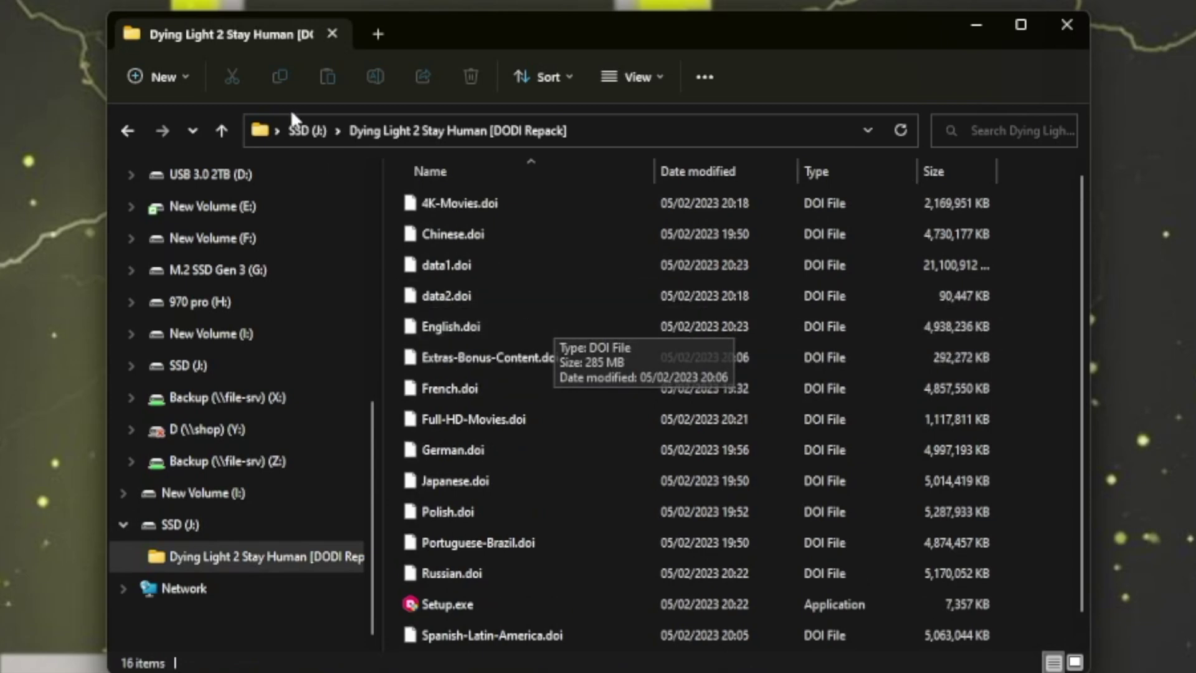
{"action": "left_click", "coordinate": [222, 130]}
{"action": "right_click", "coordinate": [461, 240]}
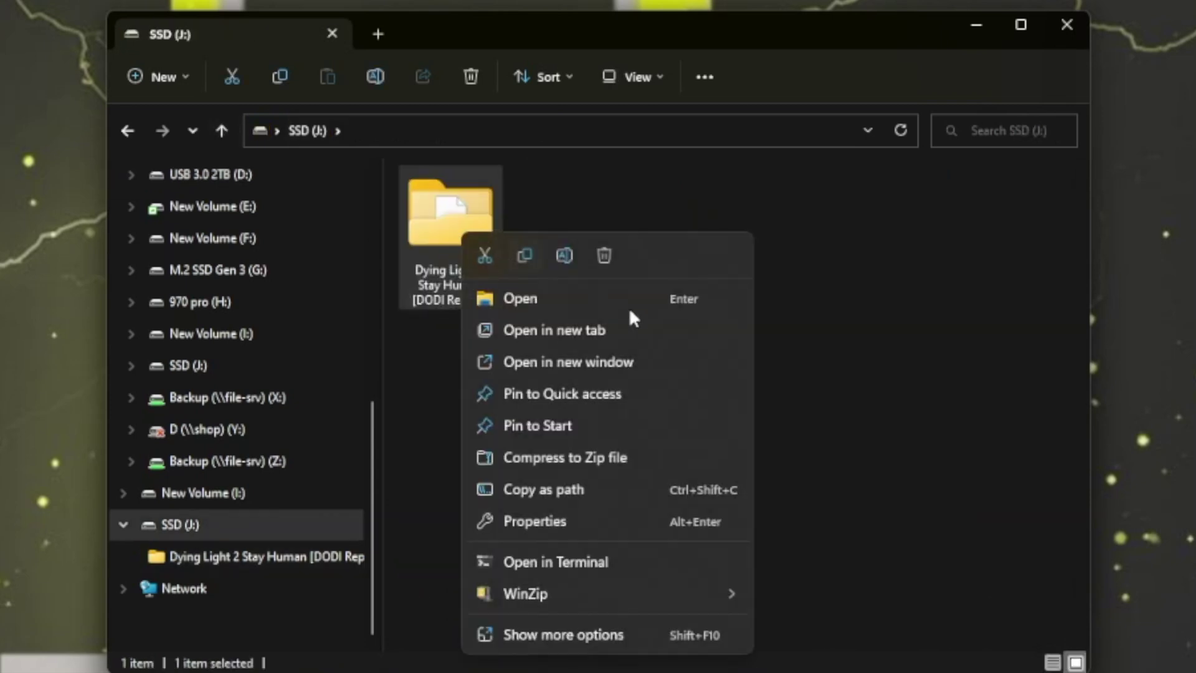
{"action": "left_click", "coordinate": [562, 522]}
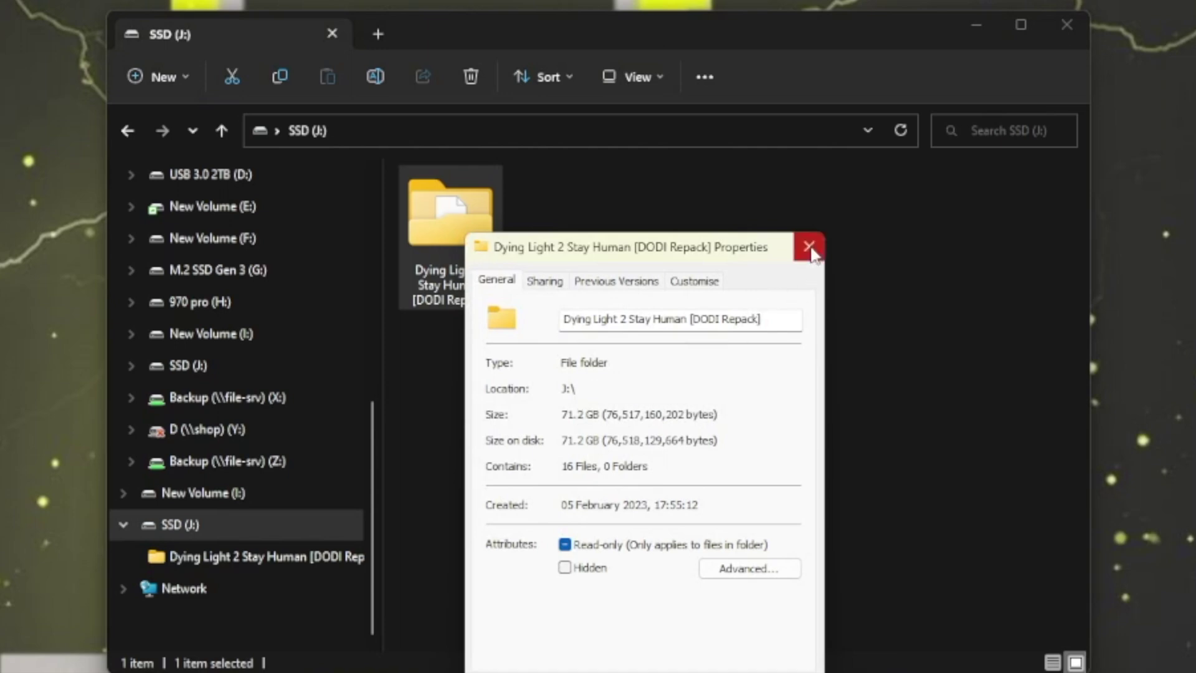
{"action": "left_click", "coordinate": [809, 247]}
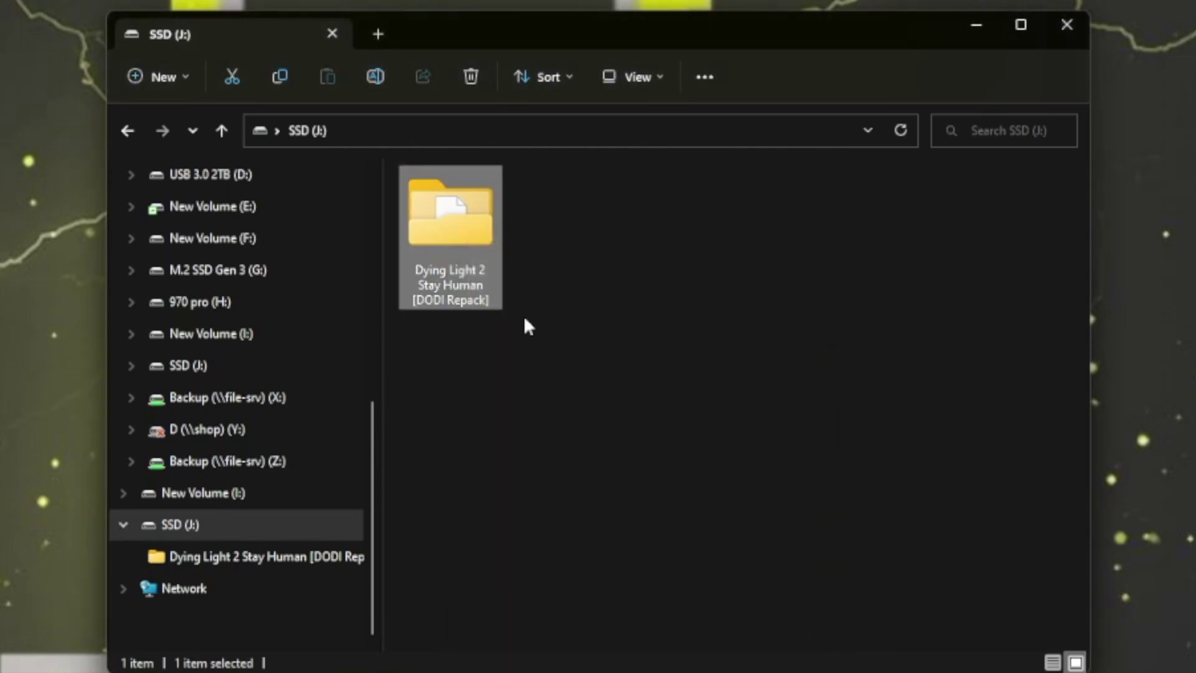
{"action": "right_click", "coordinate": [213, 535]}
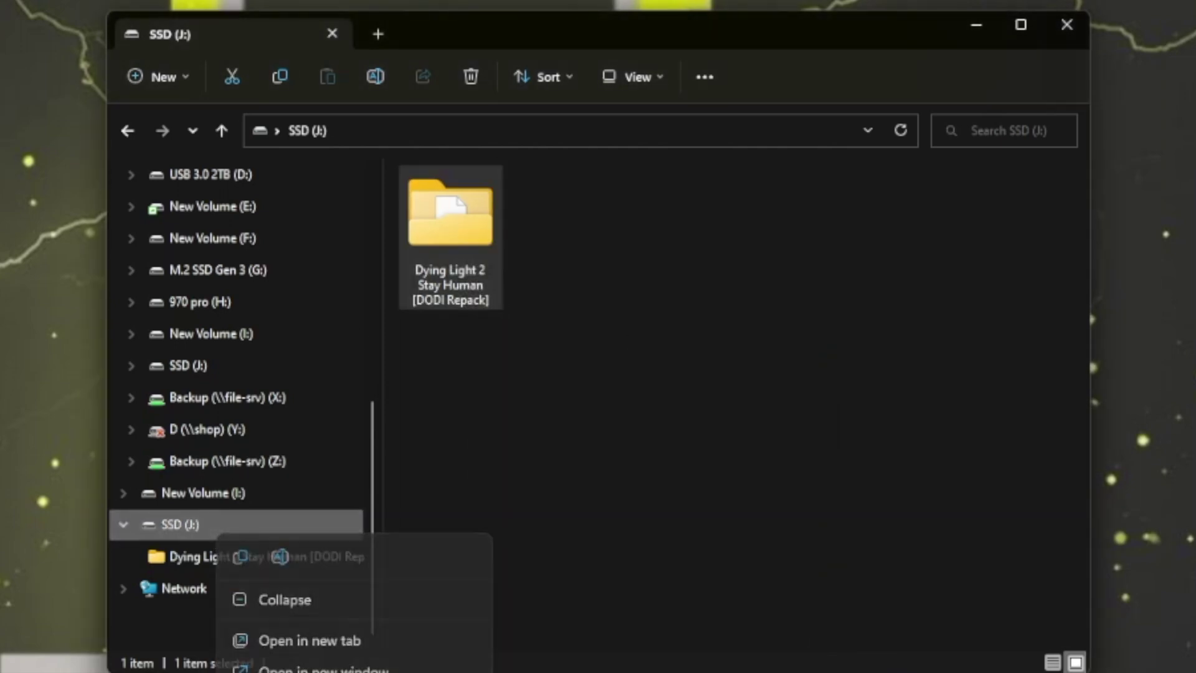
{"action": "key", "text": "alt+Return"}
{"action": "left_click_drag", "start_coordinate": [502, 584], "coordinate": [682, 98]}
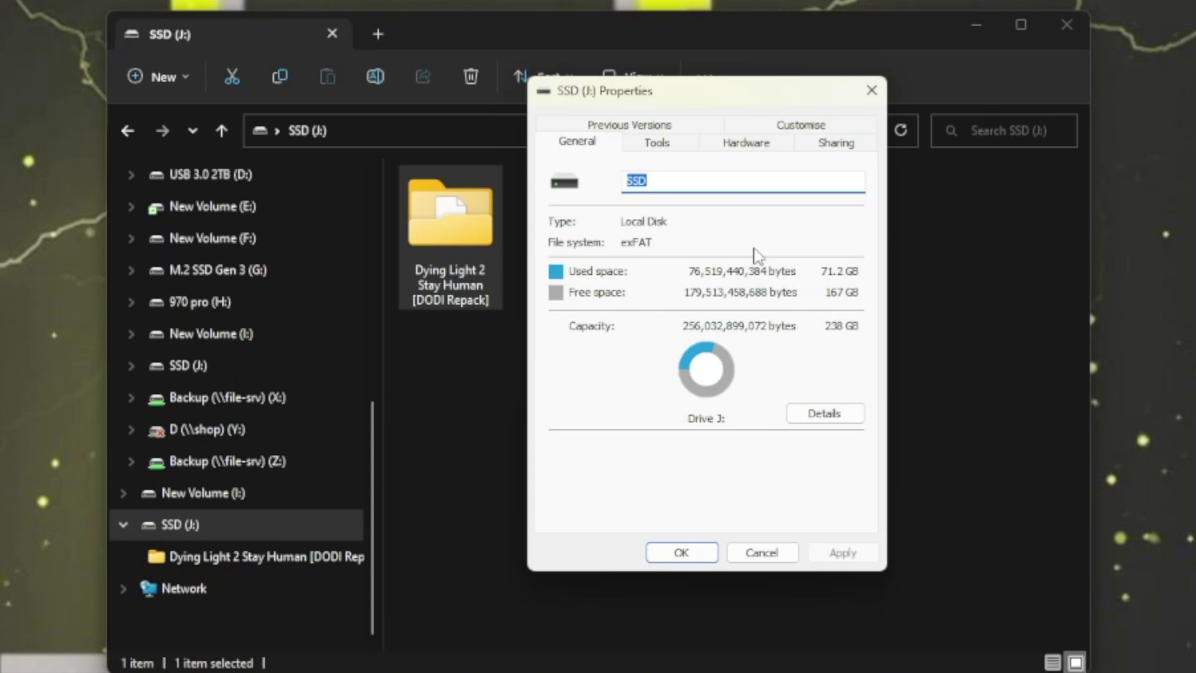
{"action": "left_click", "coordinate": [871, 91]}
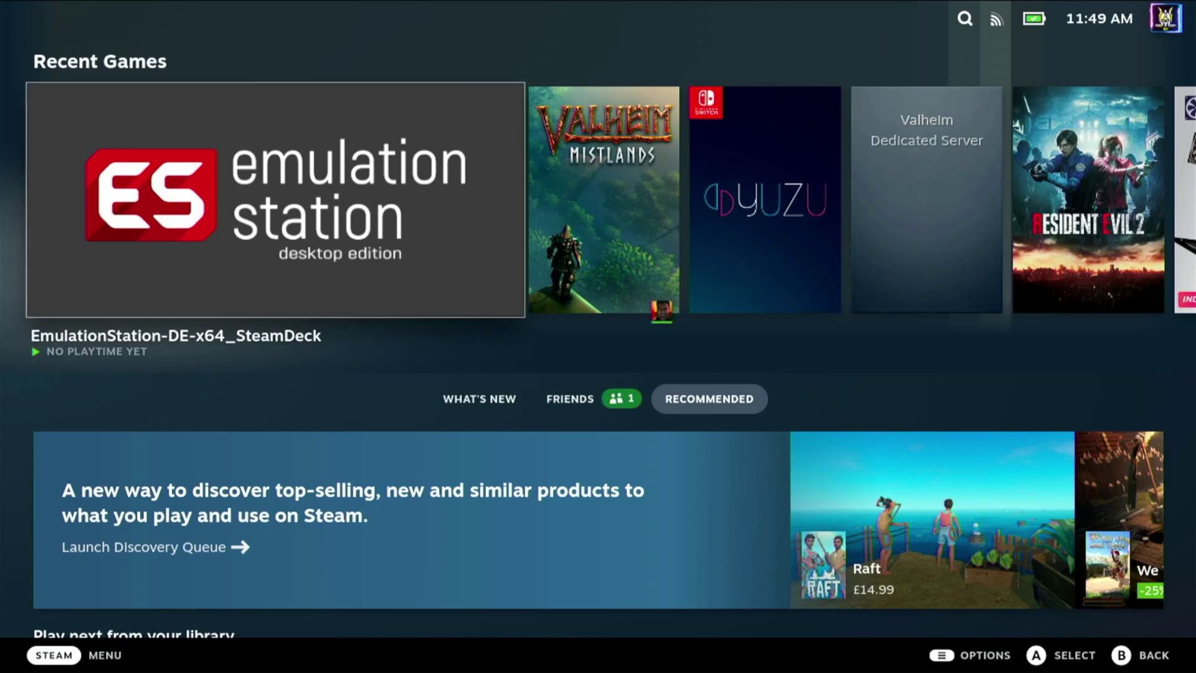
From the Steam menu's Power options, switch the Deck from Gaming Mode to Desktop
{"action": "key", "text": "ctrl+1"}
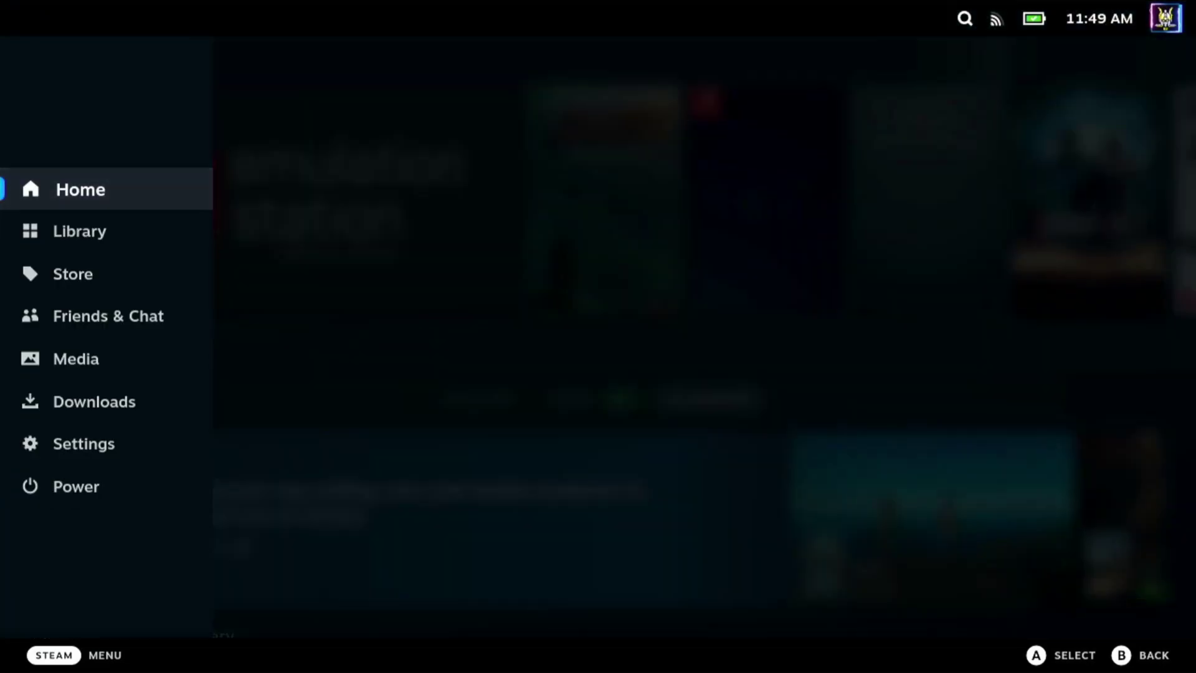
{"action": "key", "text": "Down"}
{"action": "key", "text": "Down"}
{"action": "key", "text": "Down"}
{"action": "key", "text": "Down"}
{"action": "key", "text": "Down"}
{"action": "key", "text": "Down"}
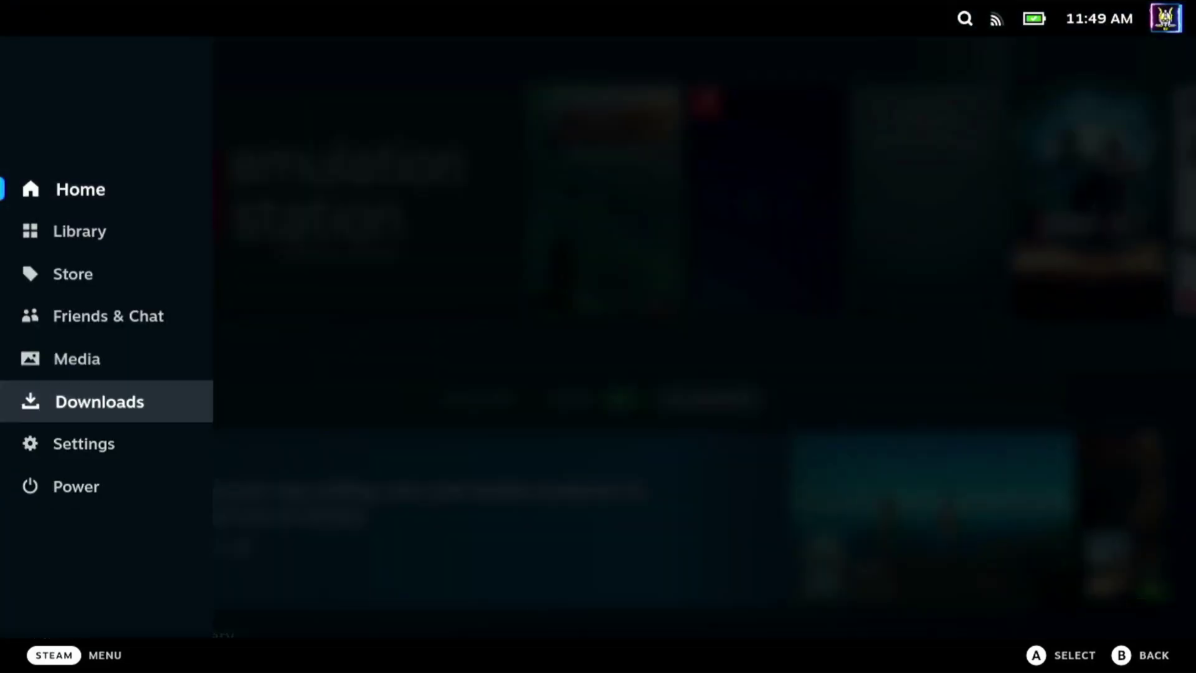
{"action": "key", "text": "Down"}
{"action": "key", "text": "Return"}
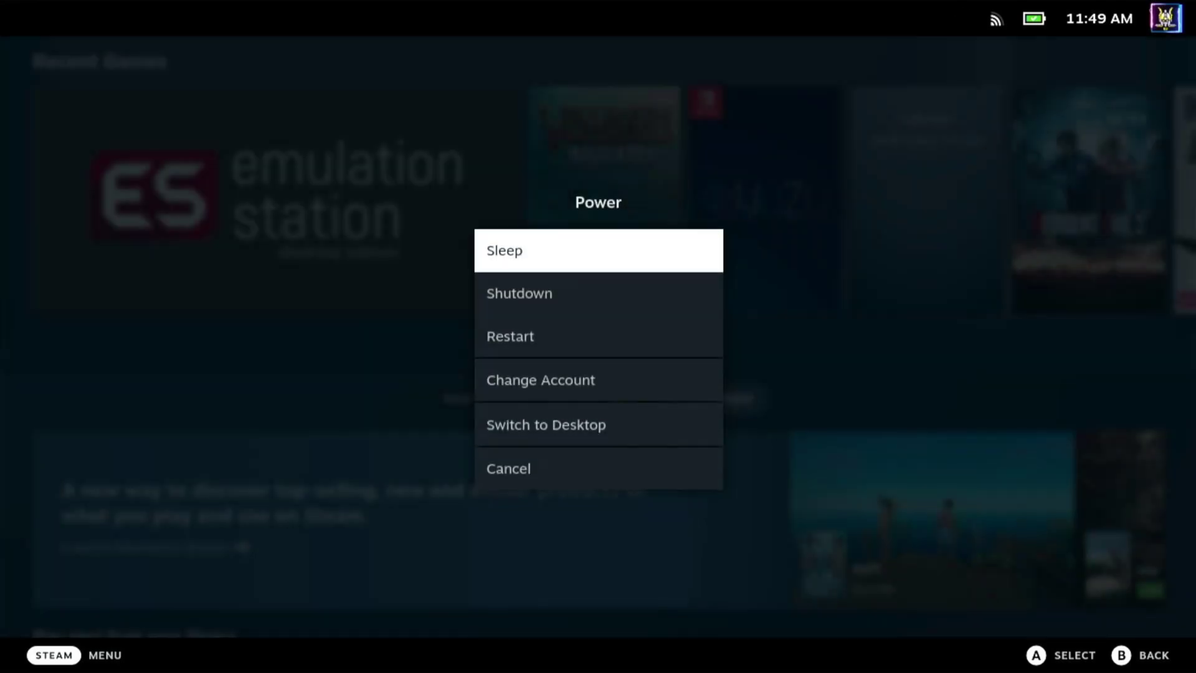
{"action": "key", "text": "Down"}
{"action": "key", "text": "Down"}
{"action": "key", "text": "Down"}
{"action": "key", "text": "Down"}
{"action": "key", "text": "Return"}
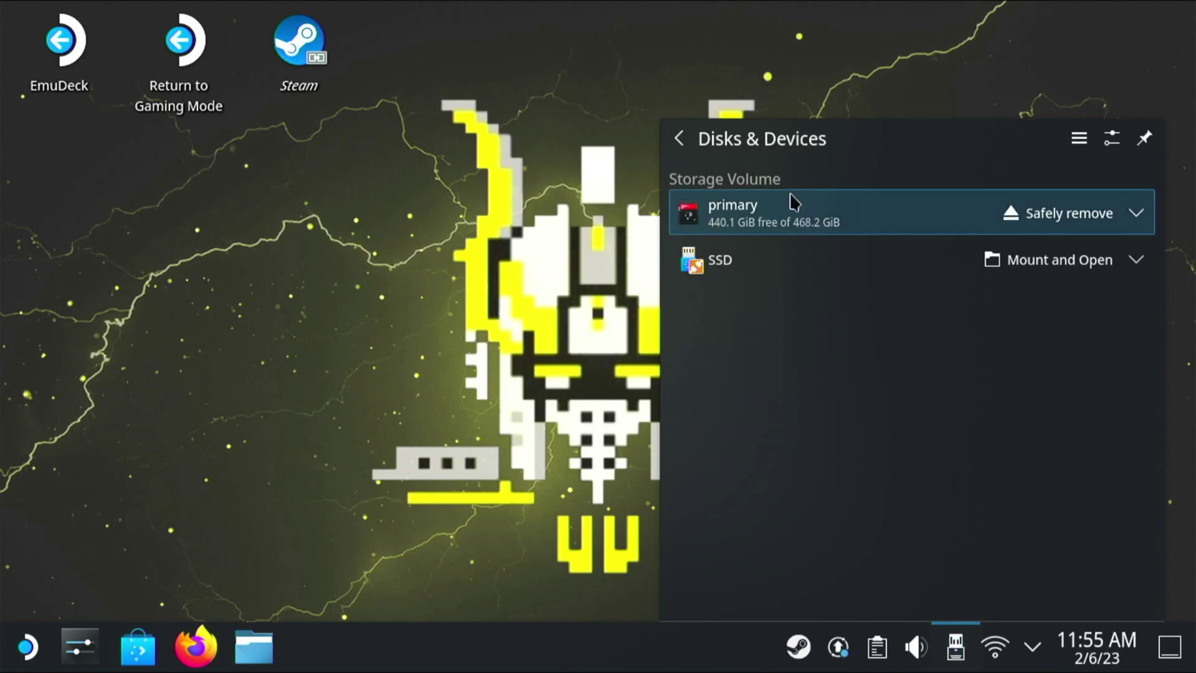
Mount the SSD from Disks & Devices and open it in the file manager
{"action": "left_click", "coordinate": [794, 275]}
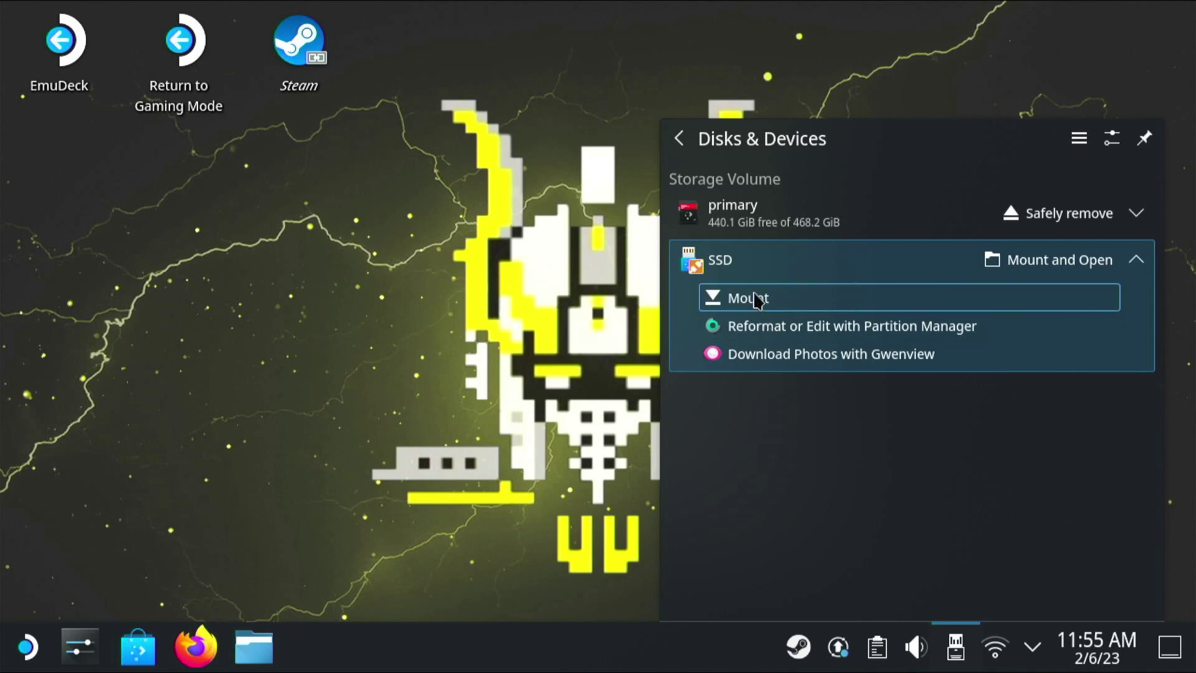
{"action": "left_click", "coordinate": [756, 300]}
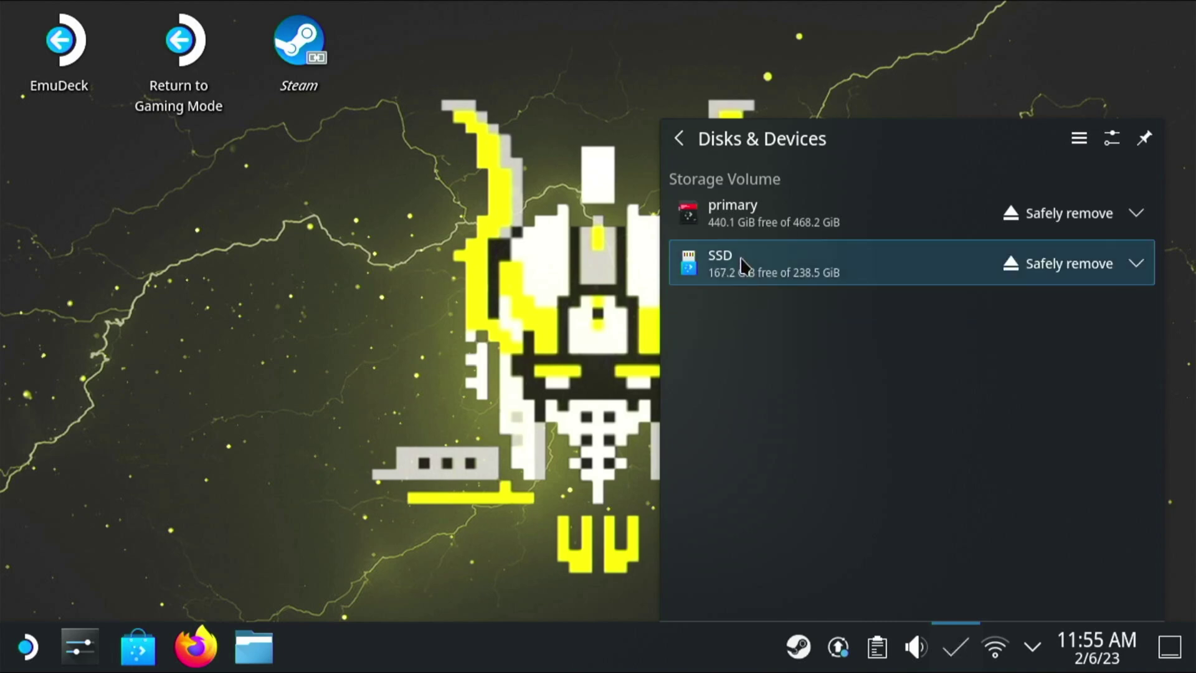
{"action": "left_click", "coordinate": [741, 264]}
{"action": "left_click", "coordinate": [755, 306]}
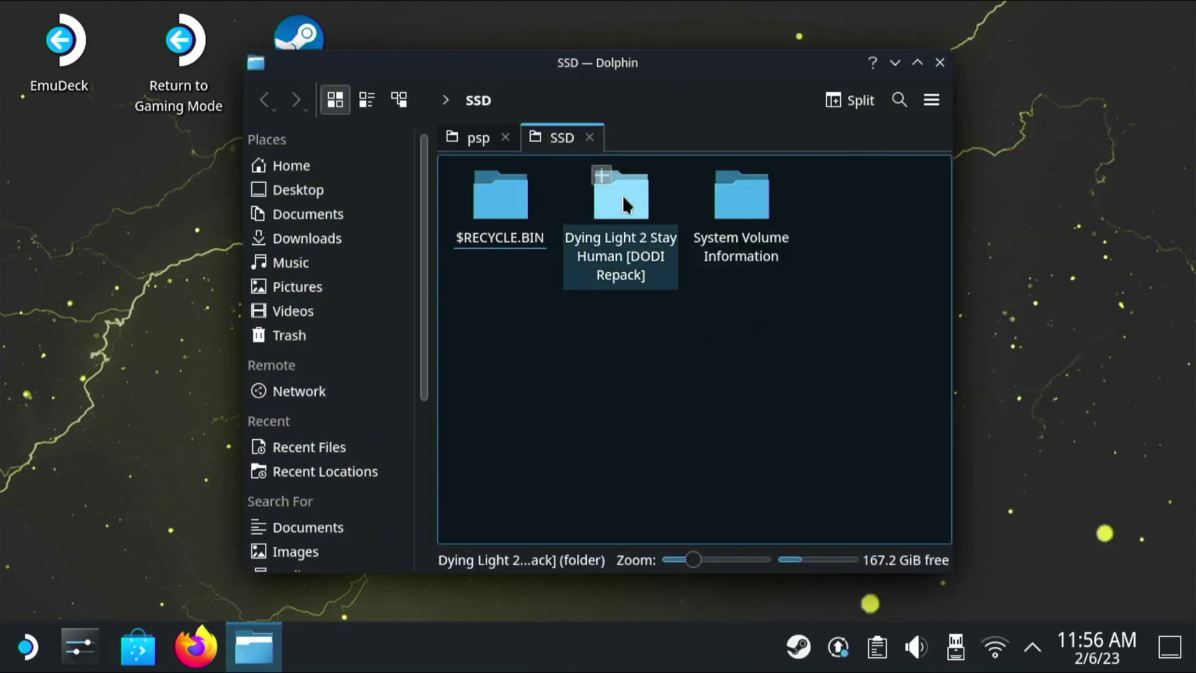
Copy the Dying Light 2 Stay Human [DODI Repack] folder onto the desktop, then close Dolphin
{"action": "left_click_drag", "start_coordinate": [625, 204], "coordinate": [120, 416]}
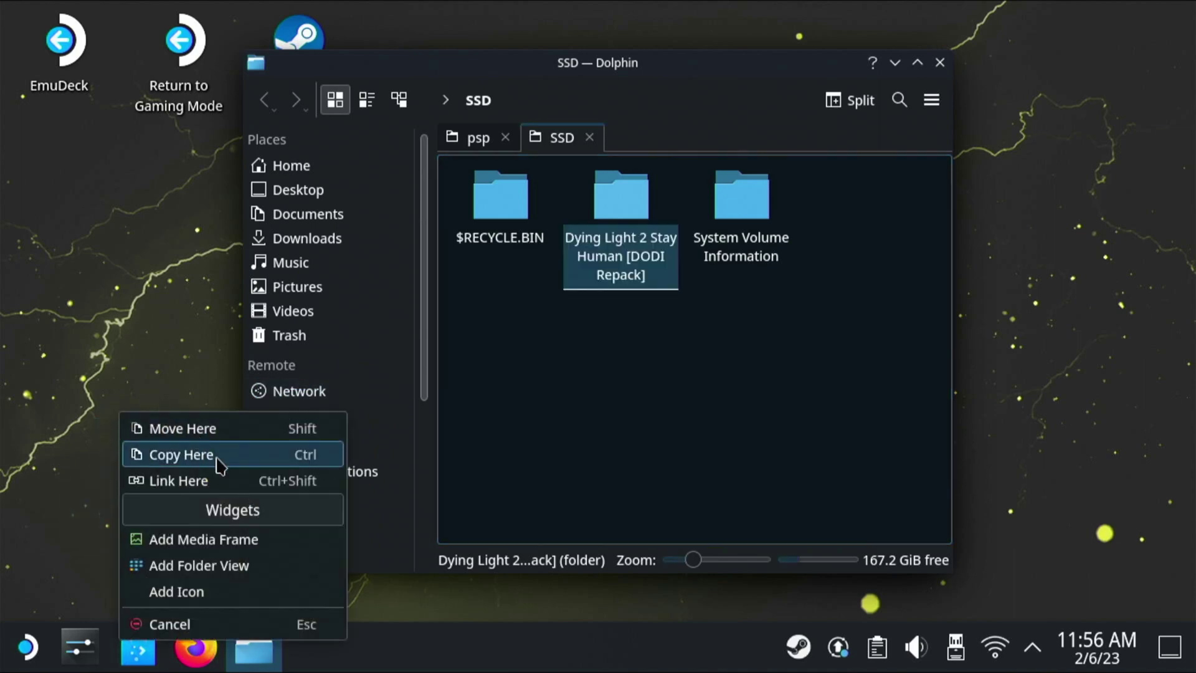
{"action": "left_click", "coordinate": [217, 459]}
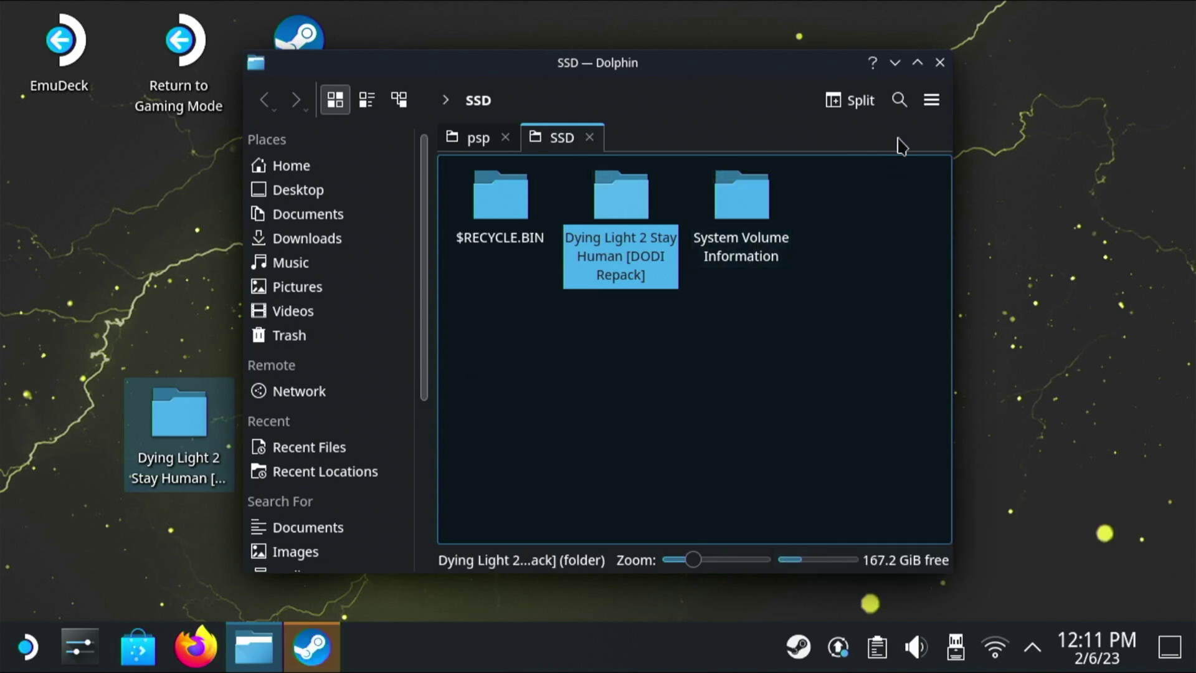
{"action": "left_click", "coordinate": [940, 63]}
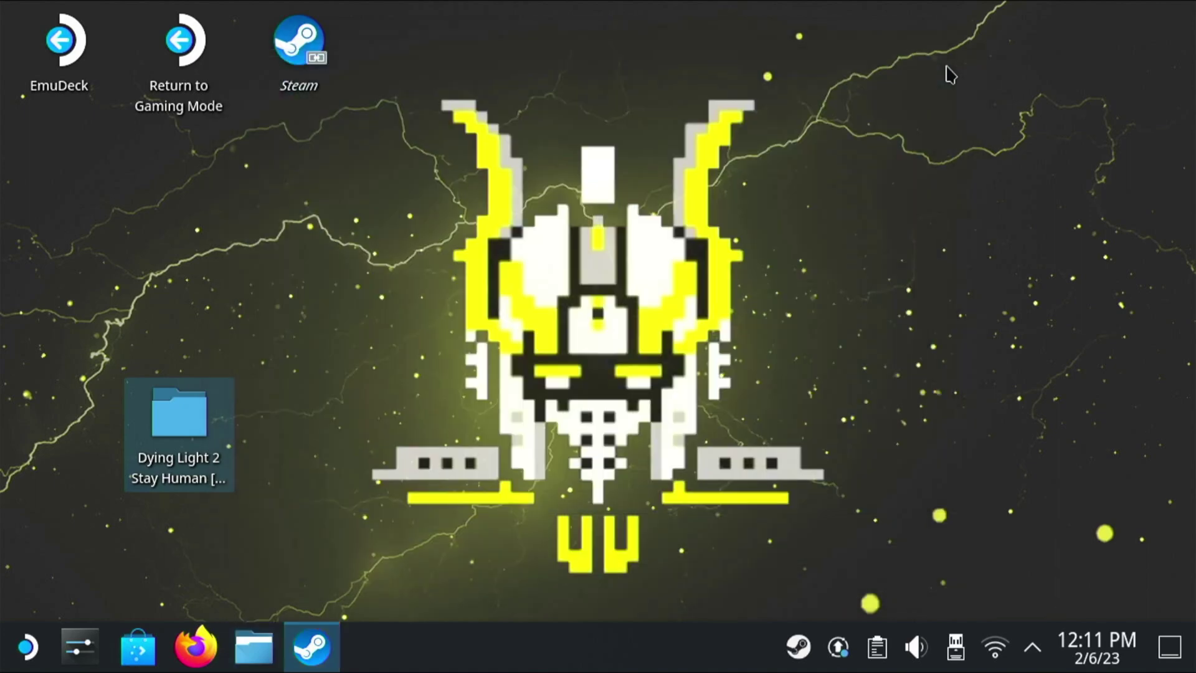
In the desktop Dying Light 2 repack folder, add Setup.exe to the Steam library
{"action": "double_click", "coordinate": [187, 417]}
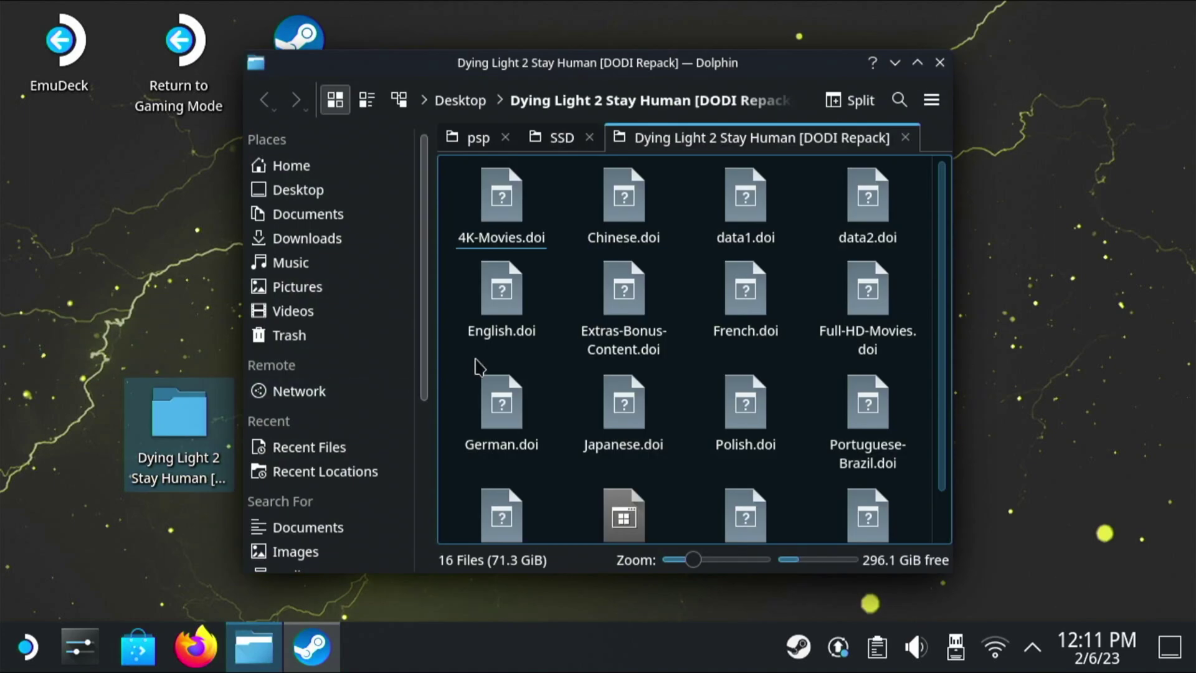
{"action": "scroll", "coordinate": [499, 368], "scroll_direction": "down", "scroll_amount": 1}
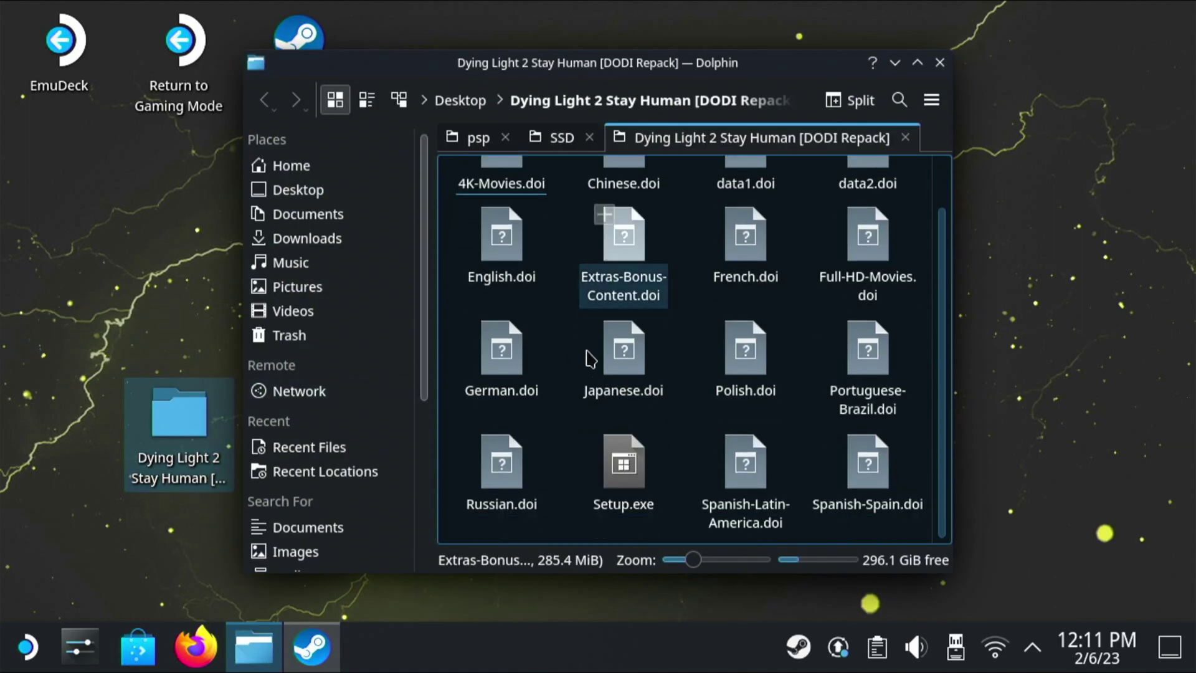
{"action": "right_click", "coordinate": [640, 470]}
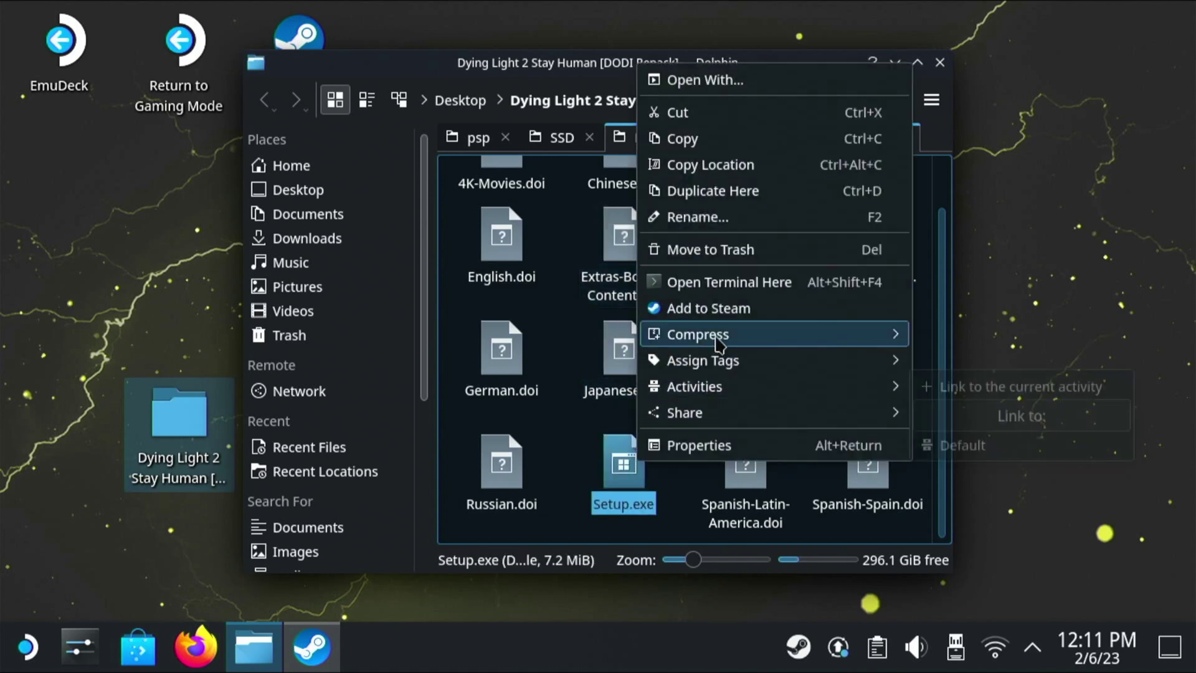
{"action": "left_click", "coordinate": [728, 308]}
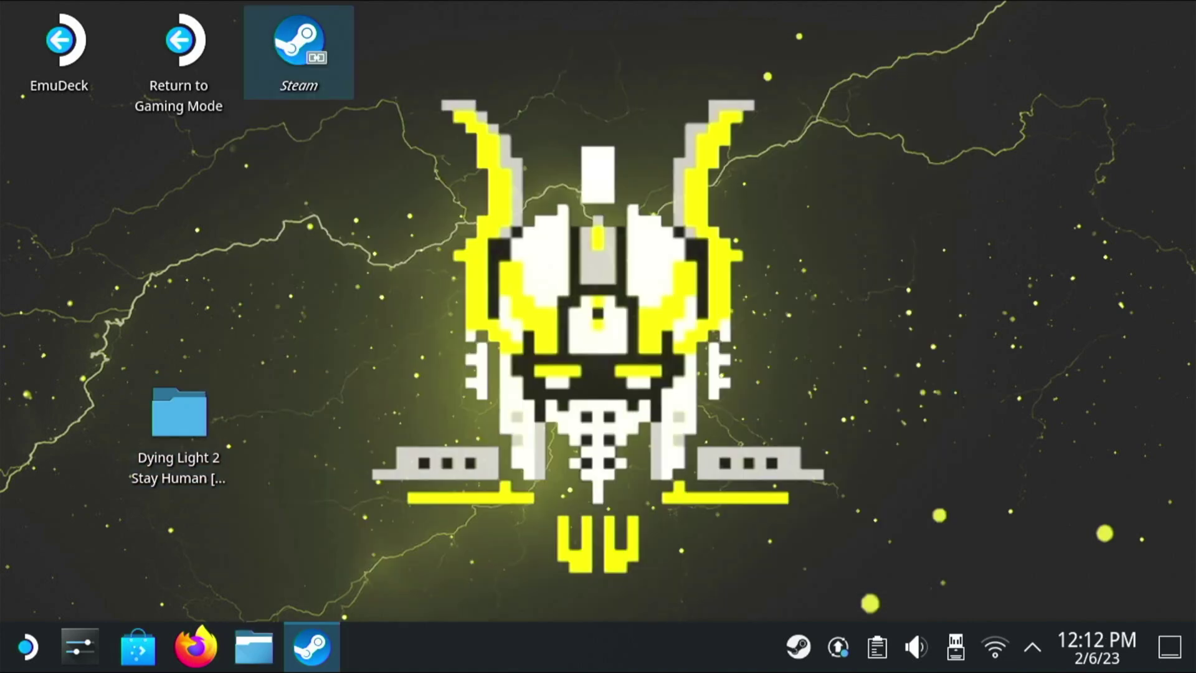
Find Setup.exe in the Steam library and open its Properties from the gear menu
{"action": "left_click_drag", "start_coordinate": [63, 93], "coordinate": [640, 57]}
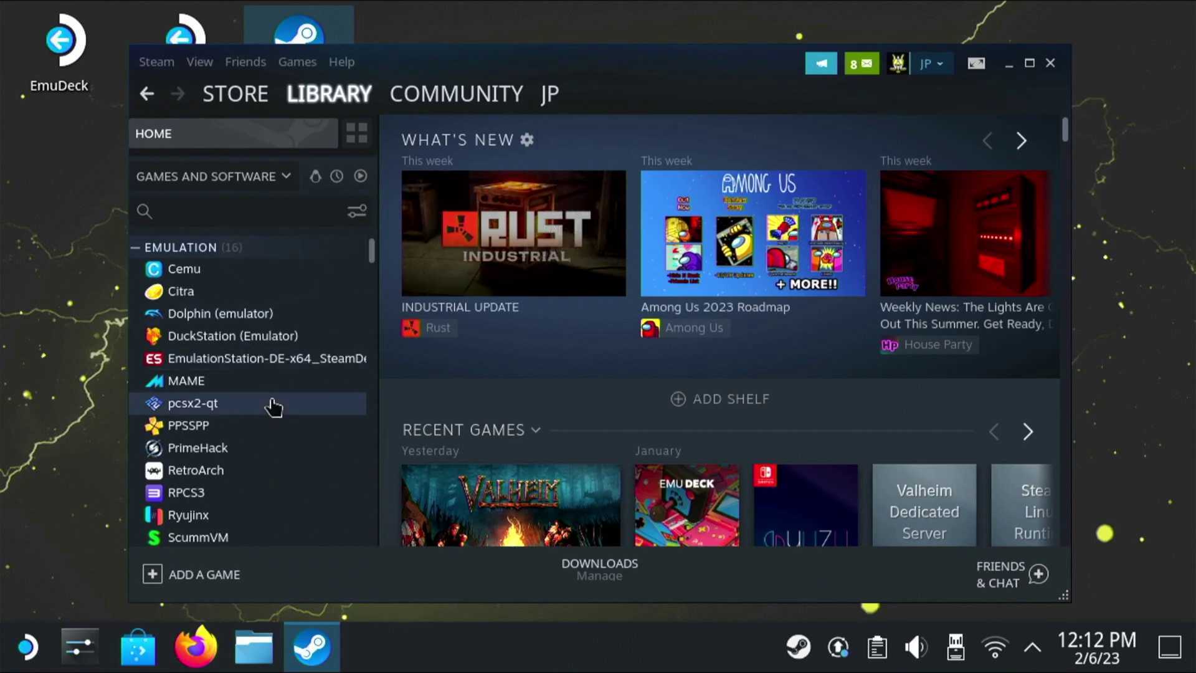
{"action": "scroll", "coordinate": [249, 405], "scroll_direction": "down", "scroll_amount": 5}
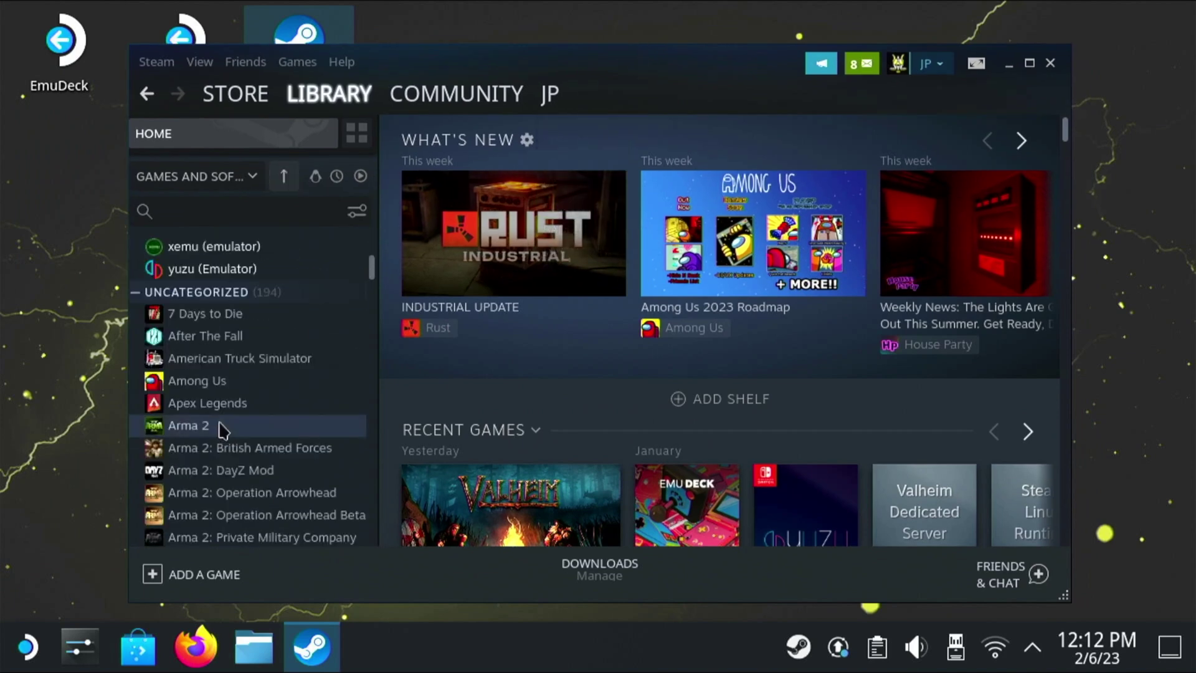
{"action": "scroll", "coordinate": [222, 430], "scroll_direction": "down", "scroll_amount": 15}
{"action": "scroll", "coordinate": [222, 430], "scroll_direction": "down", "scroll_amount": 20}
{"action": "scroll", "coordinate": [220, 429], "scroll_direction": "down", "scroll_amount": 8}
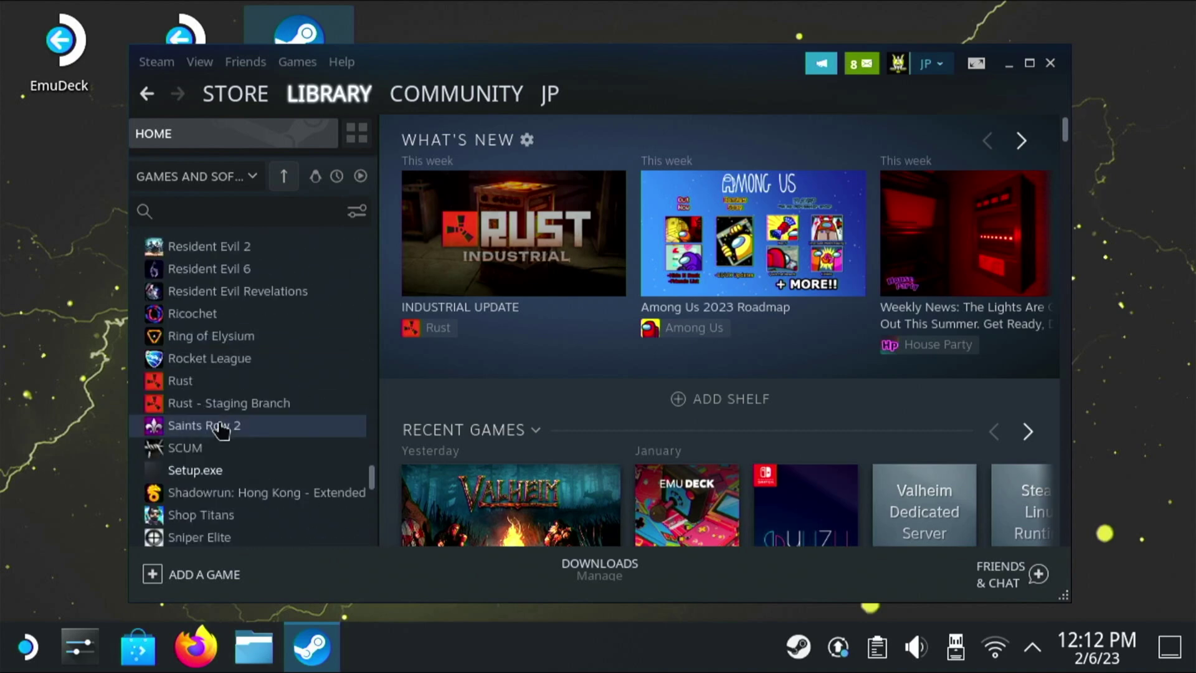
{"action": "left_click", "coordinate": [209, 474]}
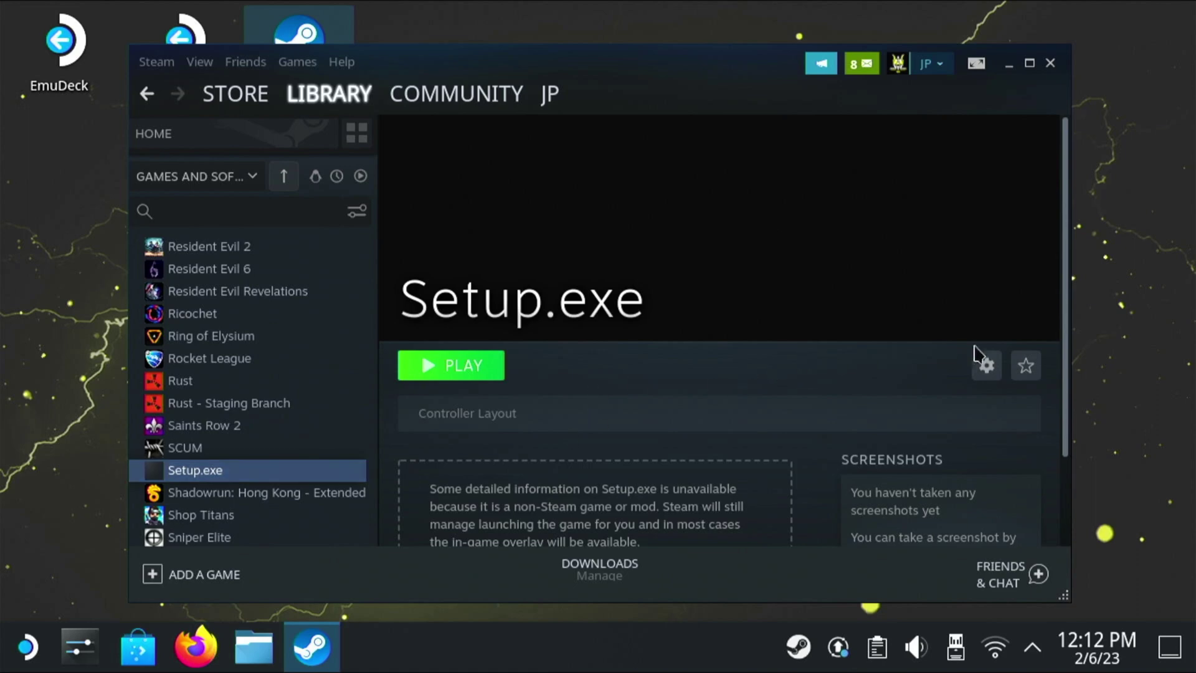
{"action": "left_click", "coordinate": [983, 369]}
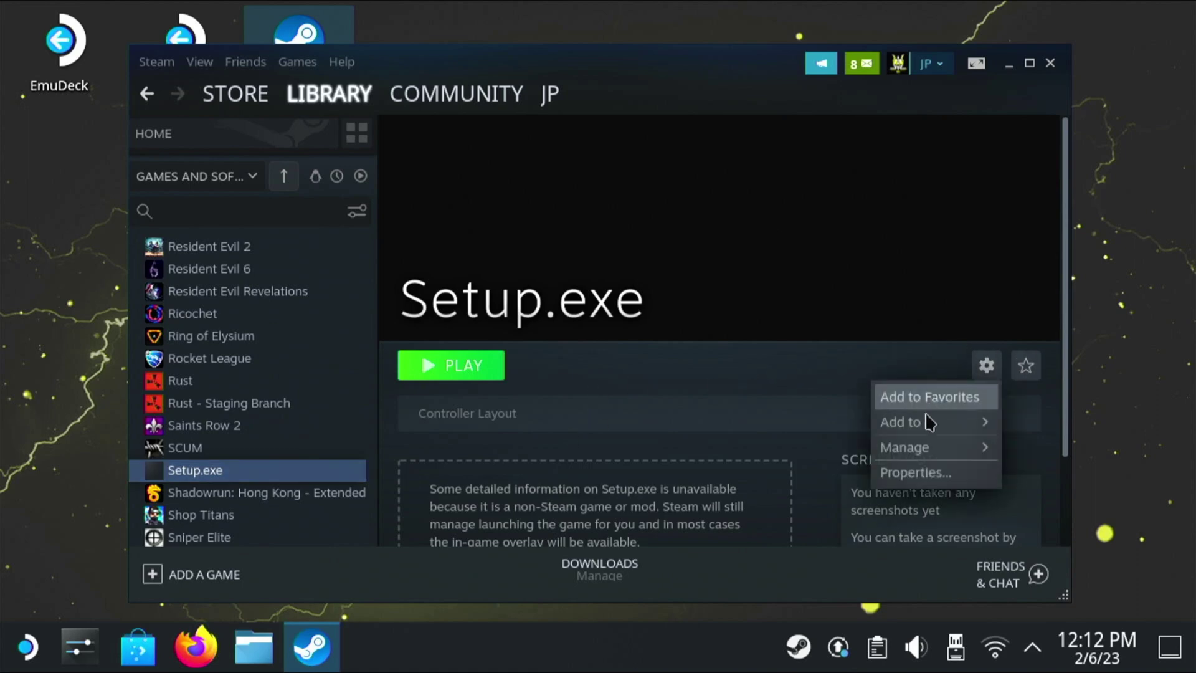
{"action": "left_click", "coordinate": [922, 468]}
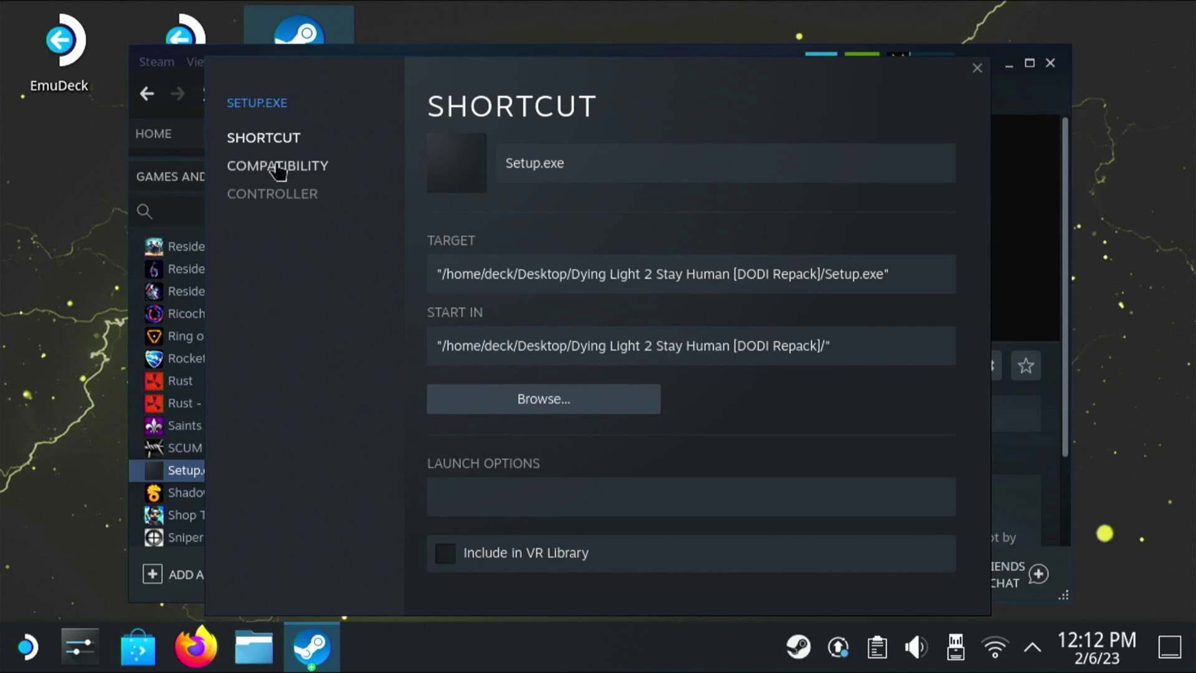
Force Setup.exe's compatibility tool to Proton 7.0-6 and close Properties
{"action": "left_click", "coordinate": [277, 167]}
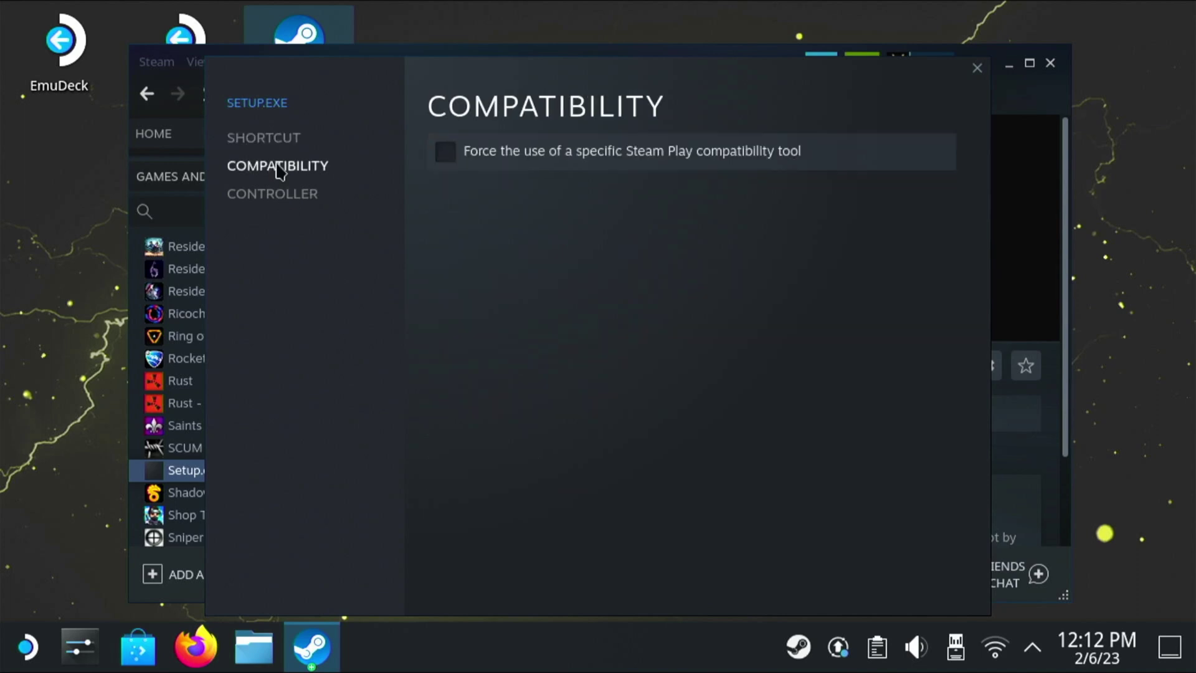
{"action": "left_click", "coordinate": [446, 154]}
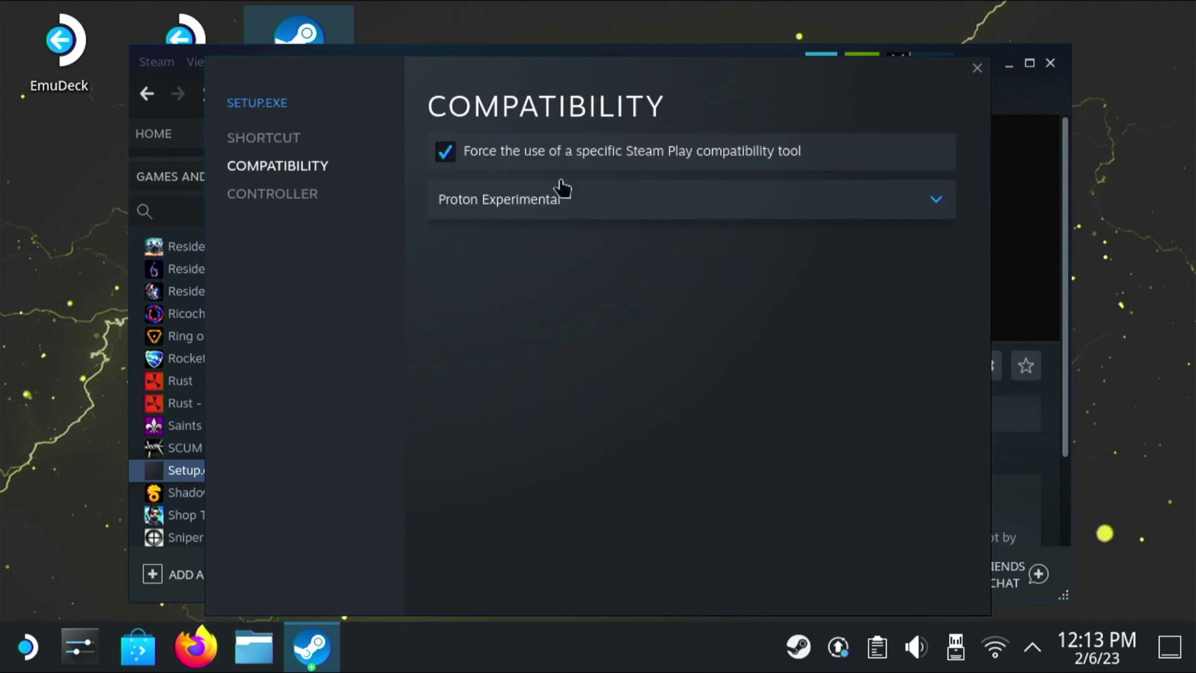
{"action": "left_click", "coordinate": [696, 205]}
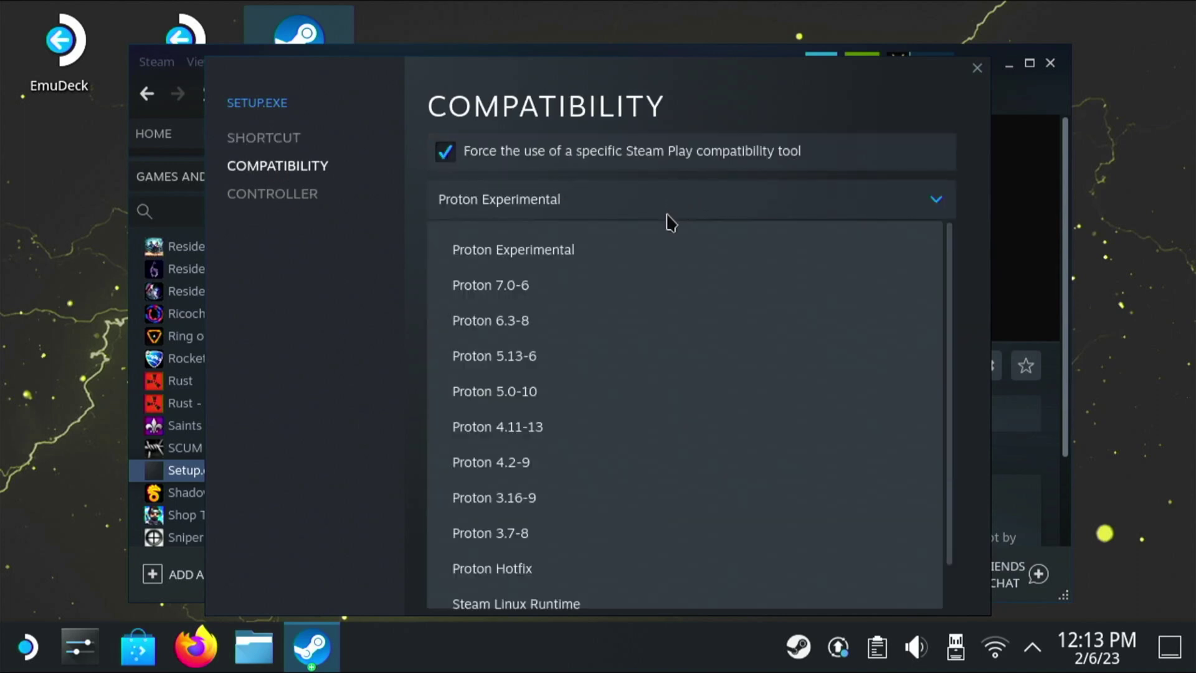
{"action": "left_click", "coordinate": [517, 286]}
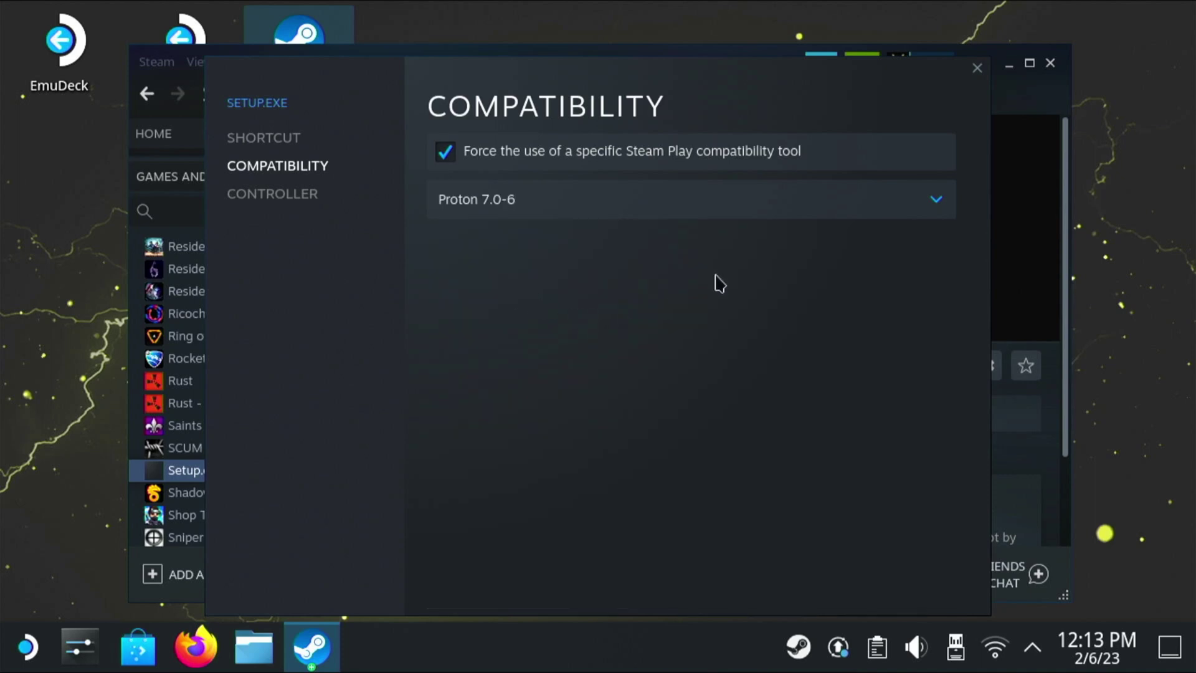
{"action": "left_click", "coordinate": [977, 68]}
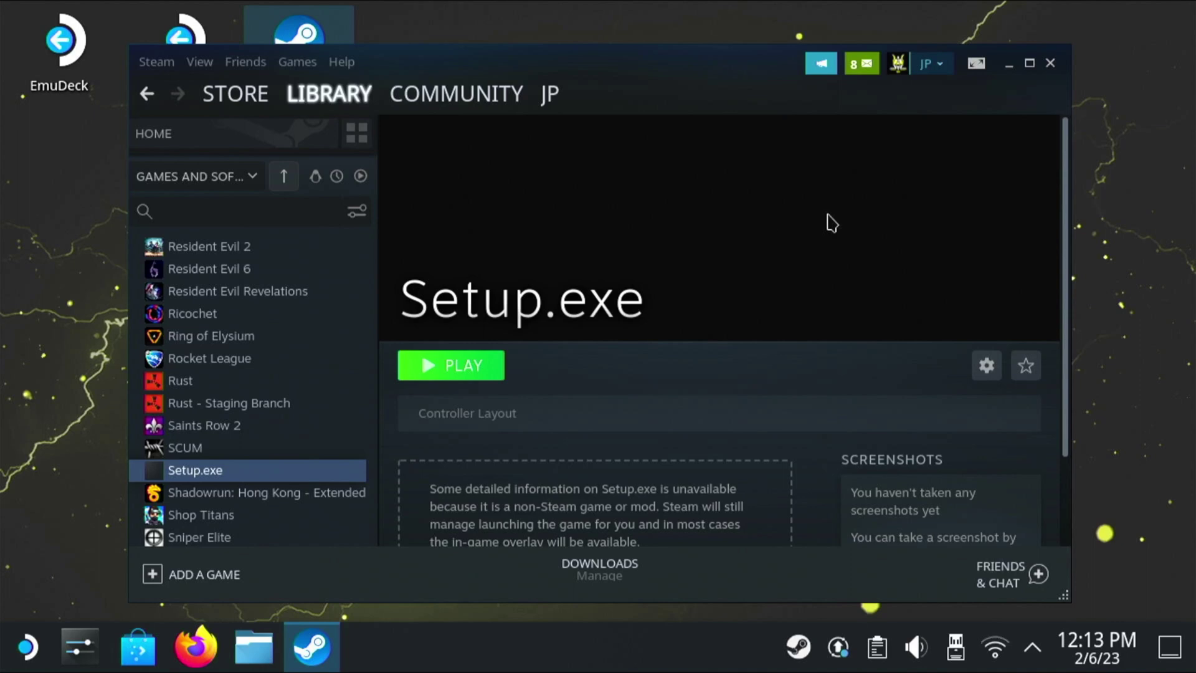
Create a new folder named Games on the primary SD card in Dolphin
{"action": "left_click", "coordinate": [261, 651]}
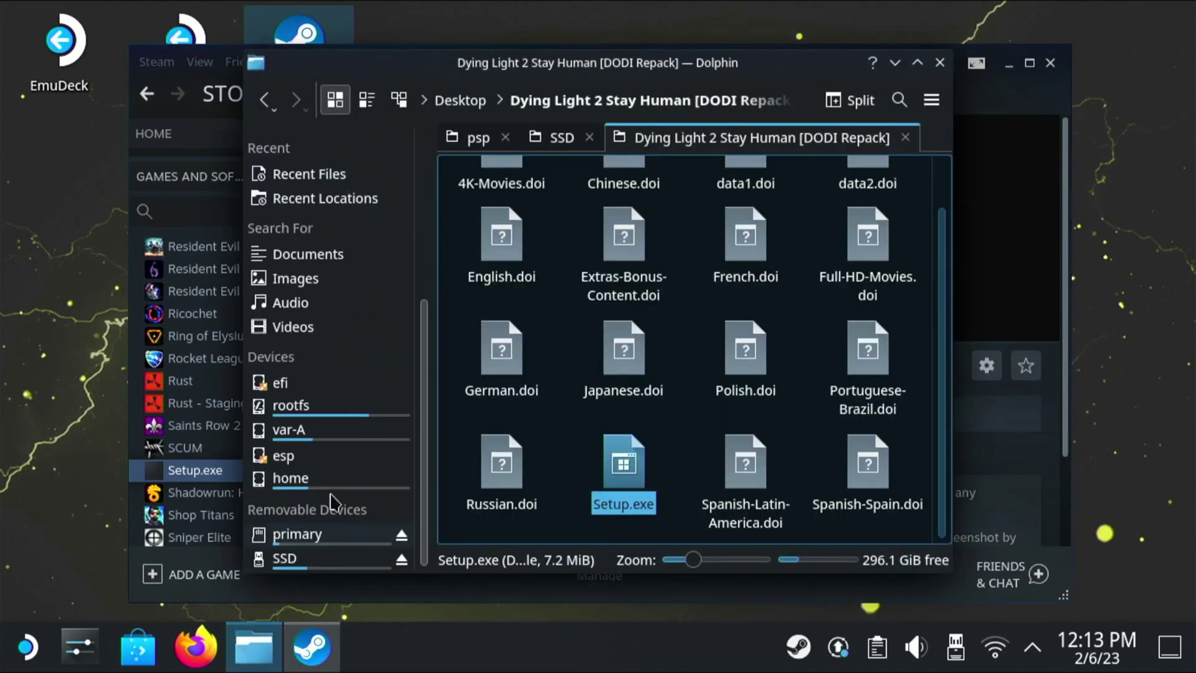
{"action": "left_click", "coordinate": [324, 537]}
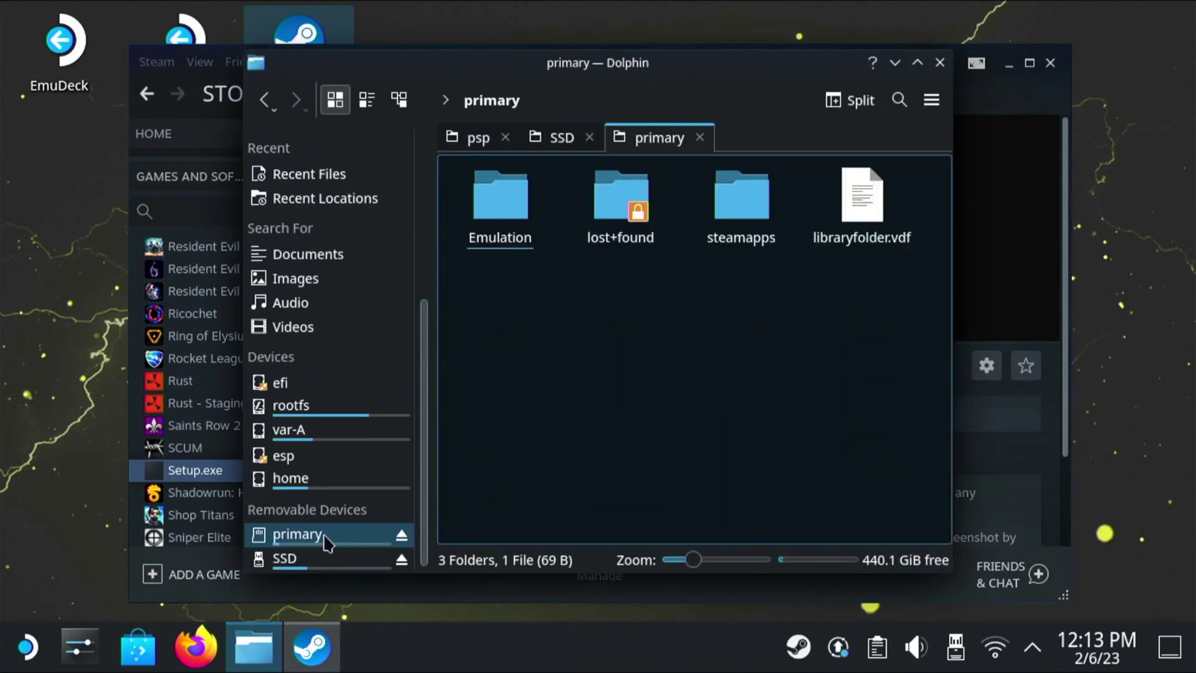
{"action": "right_click", "coordinate": [542, 391]}
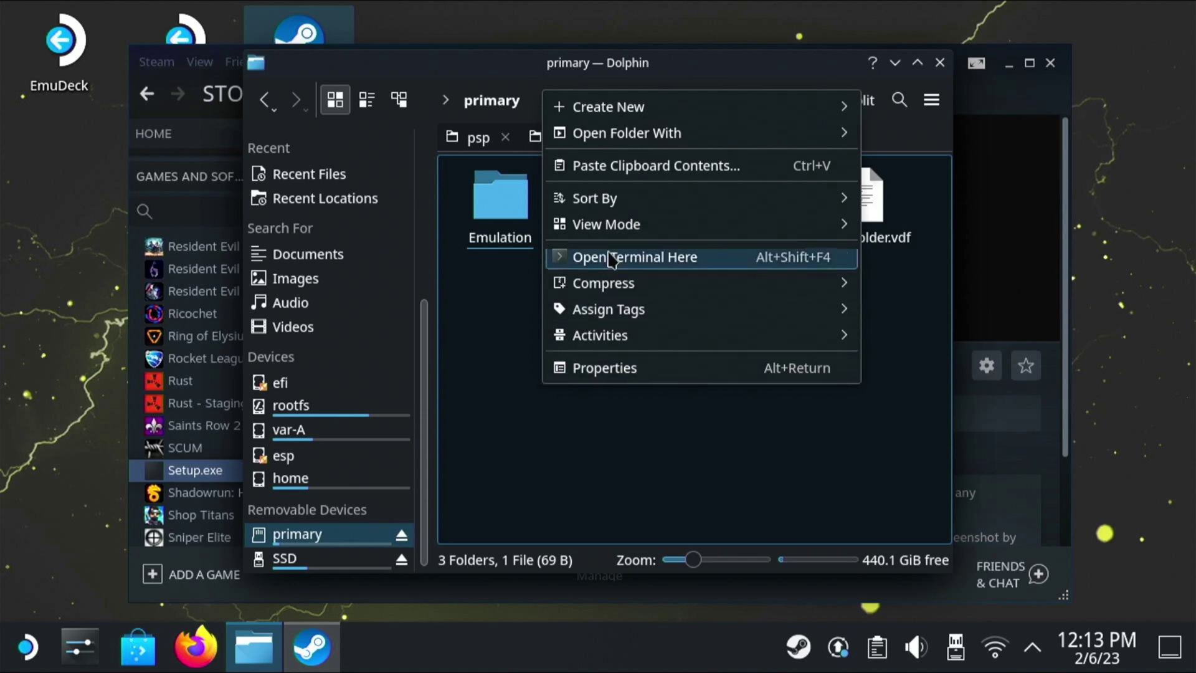
{"action": "mouse_move", "coordinate": [654, 111]}
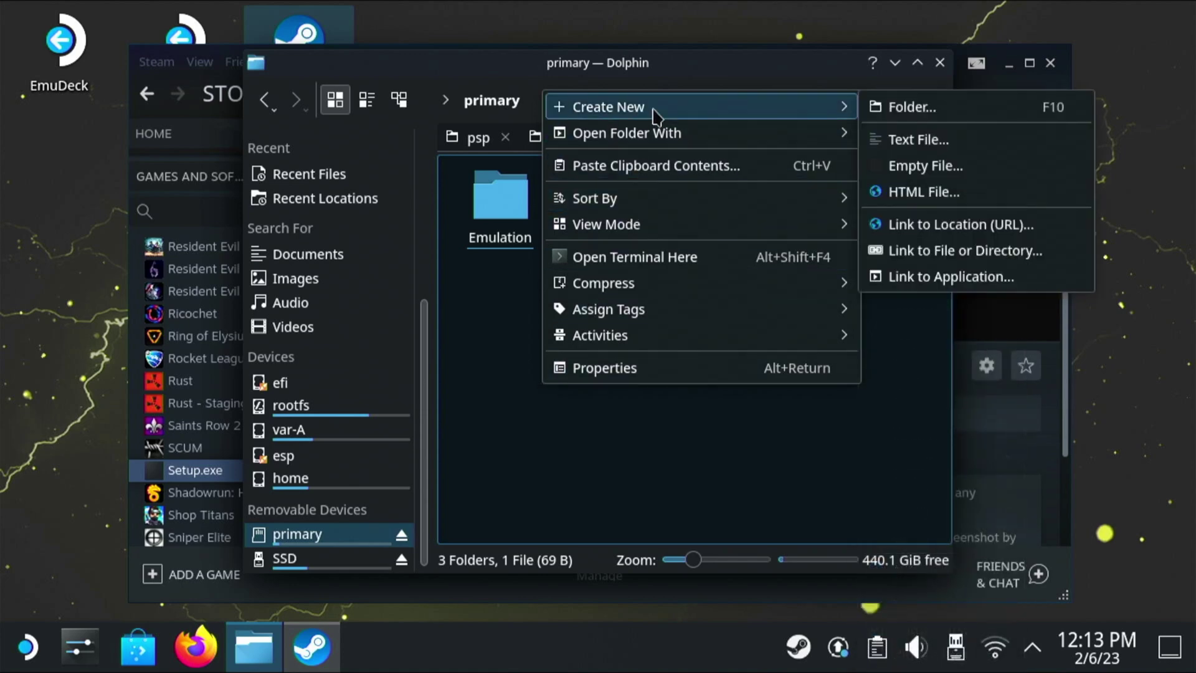
{"action": "left_click", "coordinate": [913, 109]}
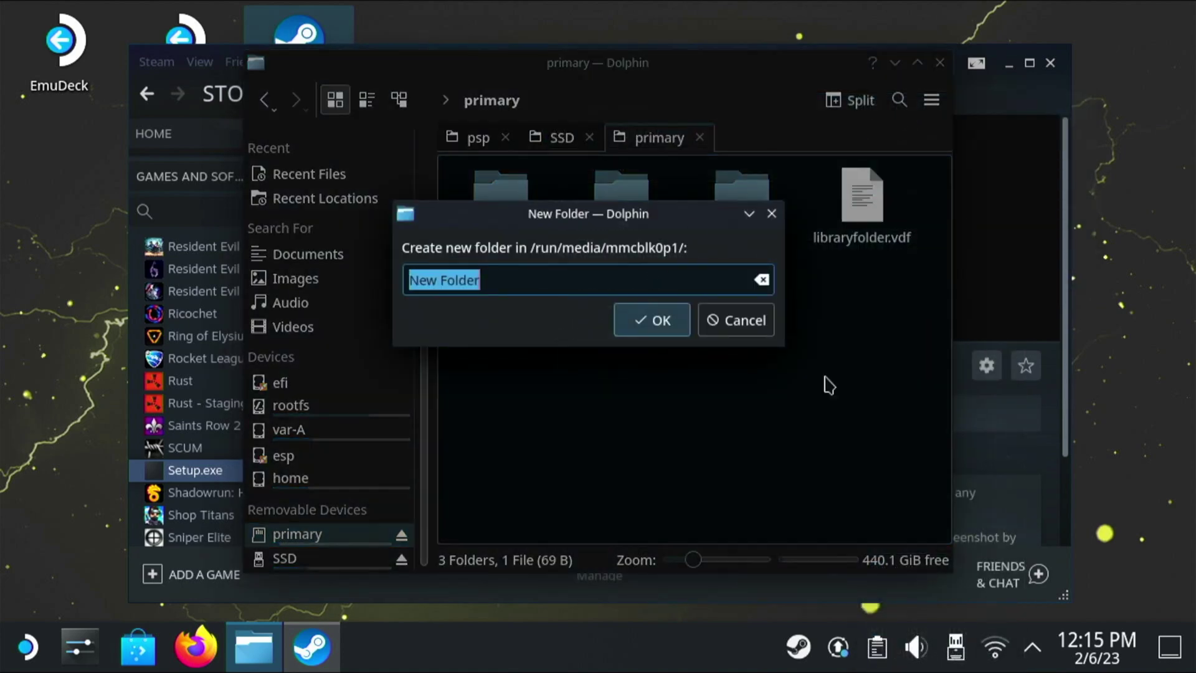
{"action": "type", "text": "Games"}
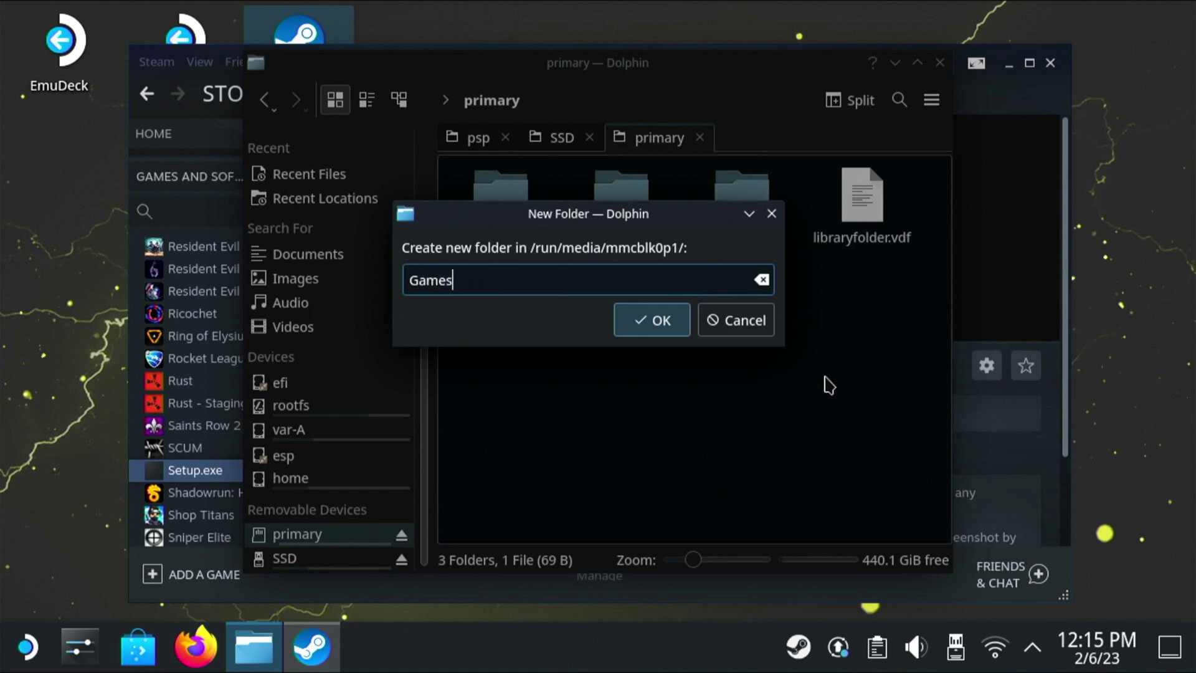
{"action": "left_click", "coordinate": [661, 335]}
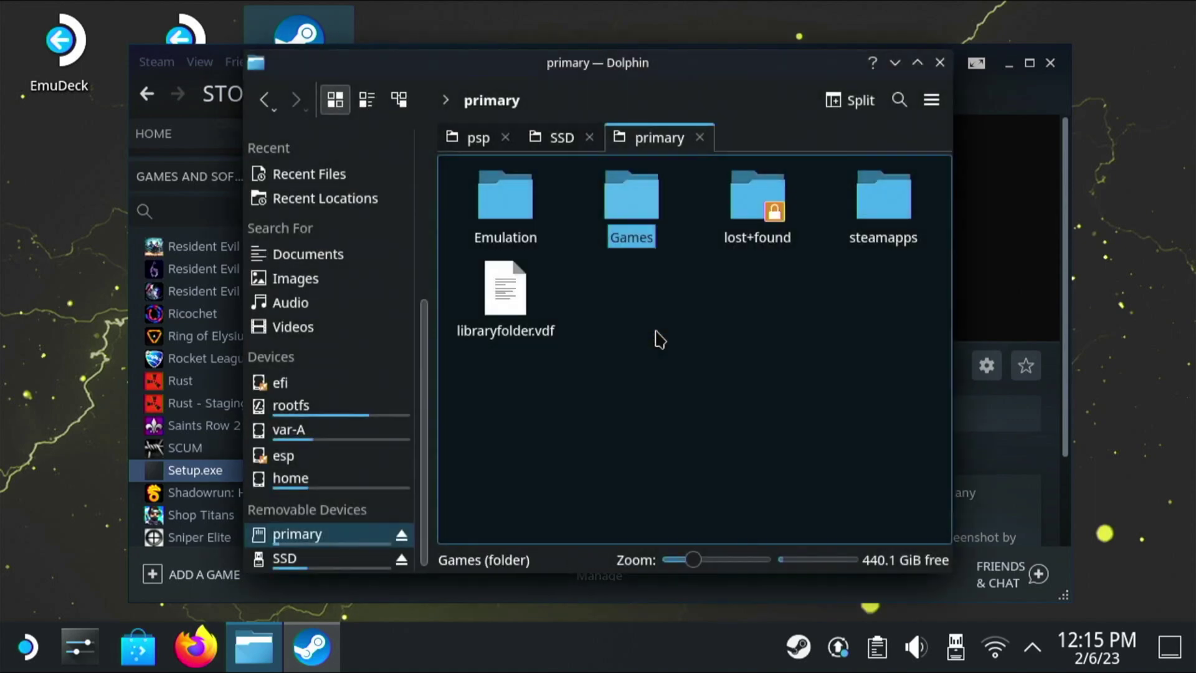
Open the Games folder and copy its path /run/media/mmcblk0p1/Games/ from the location bar
{"action": "left_click", "coordinate": [633, 195]}
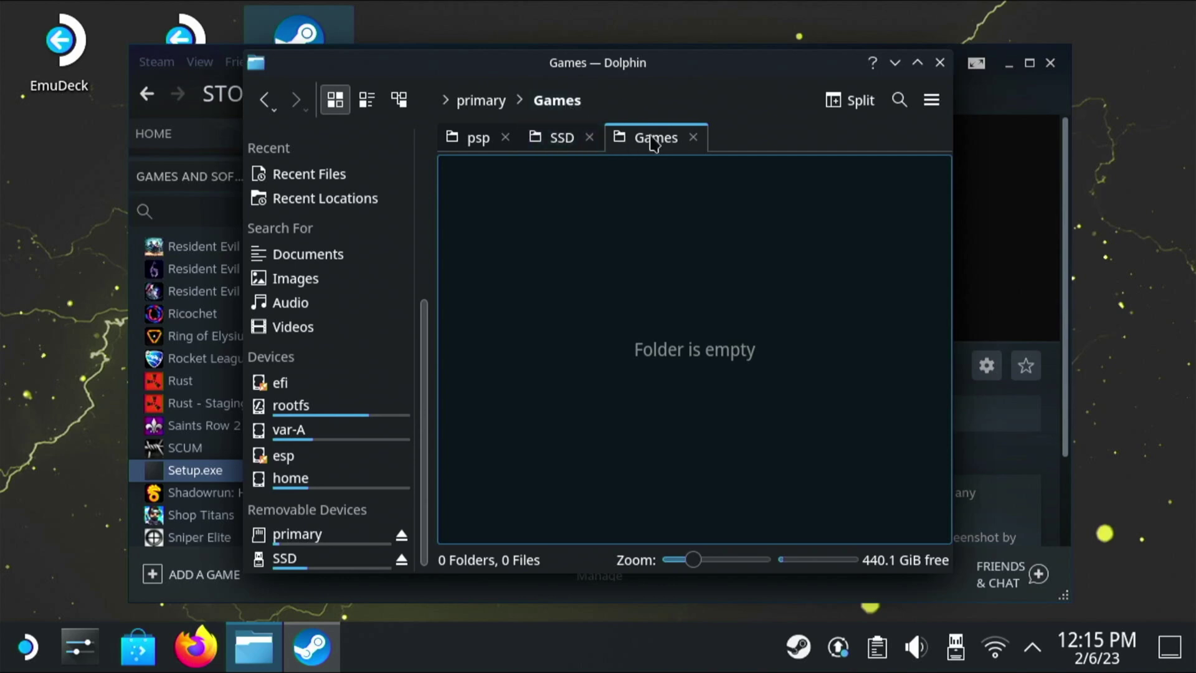
{"action": "left_click", "coordinate": [587, 101]}
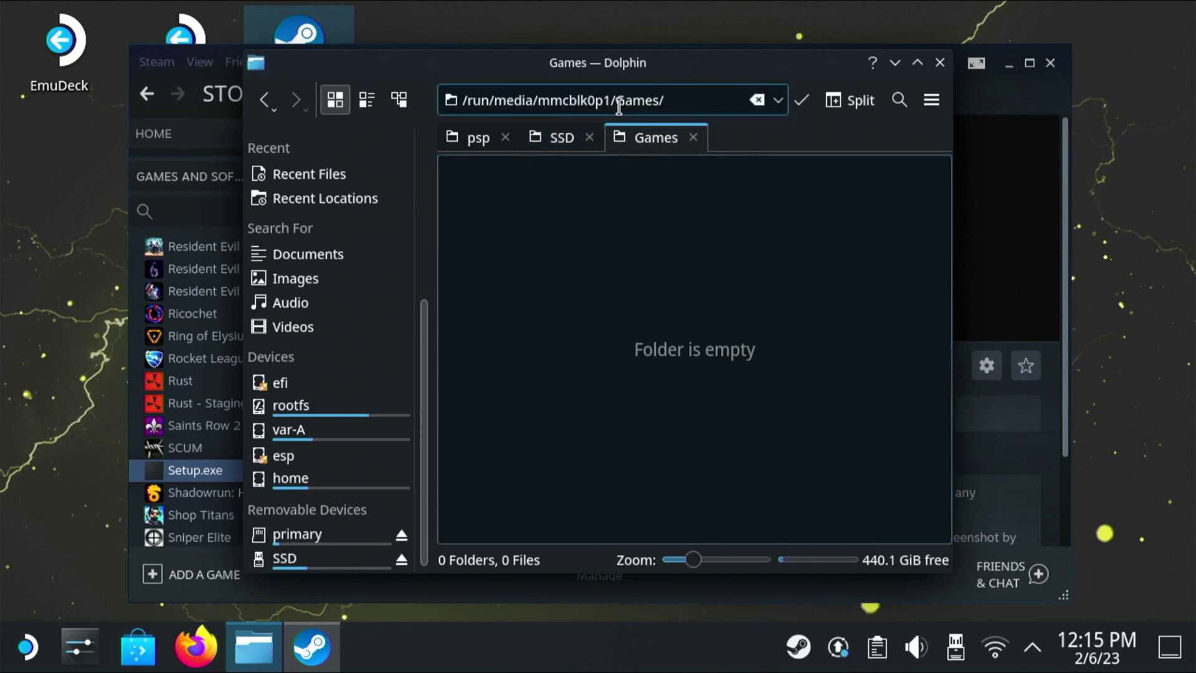
{"action": "left_click_drag", "start_coordinate": [691, 98], "coordinate": [458, 100]}
{"action": "key", "text": "ctrl+a"}
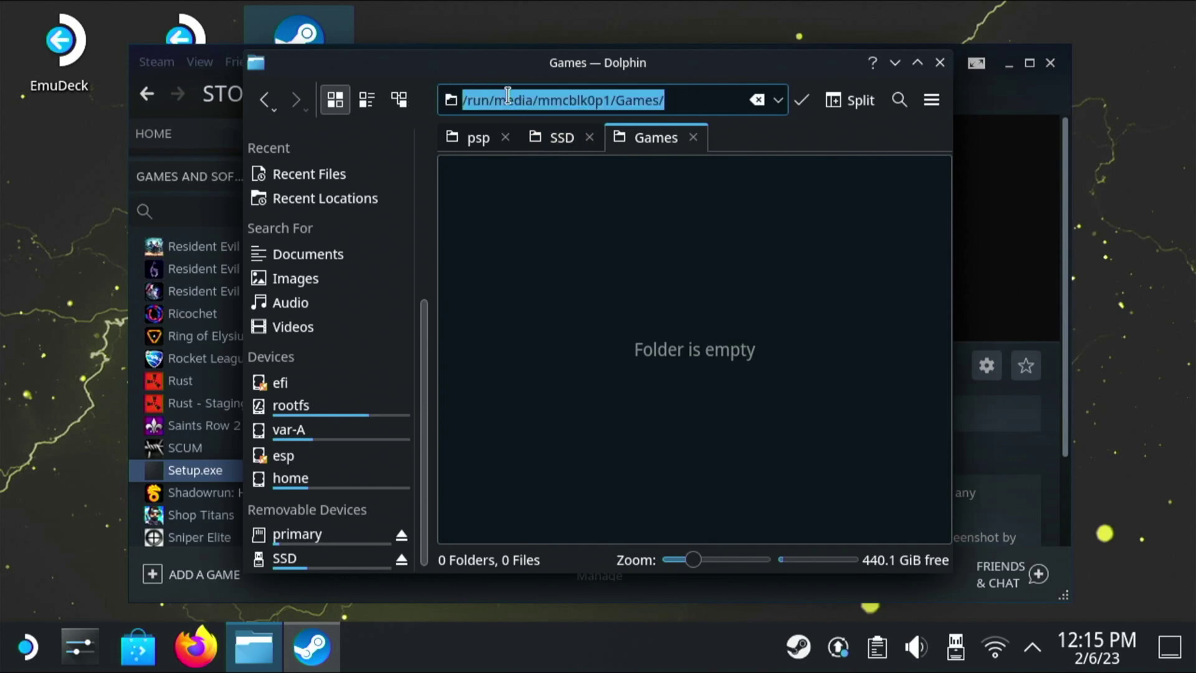
{"action": "right_click", "coordinate": [508, 95]}
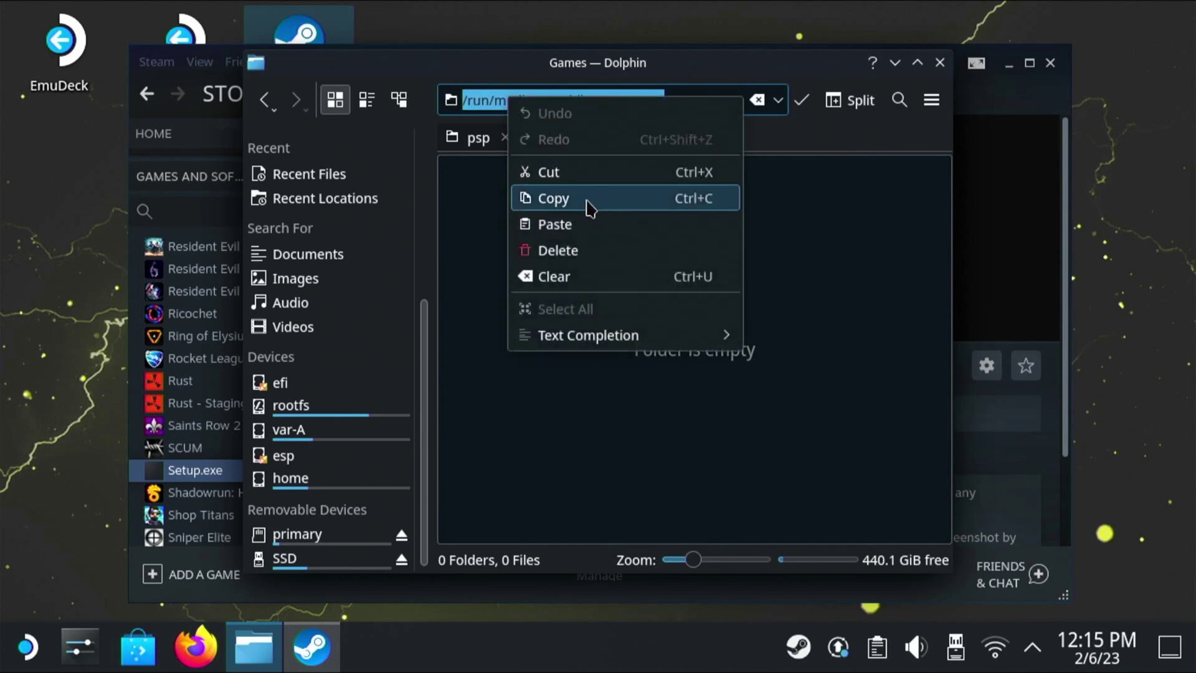
{"action": "left_click", "coordinate": [591, 208]}
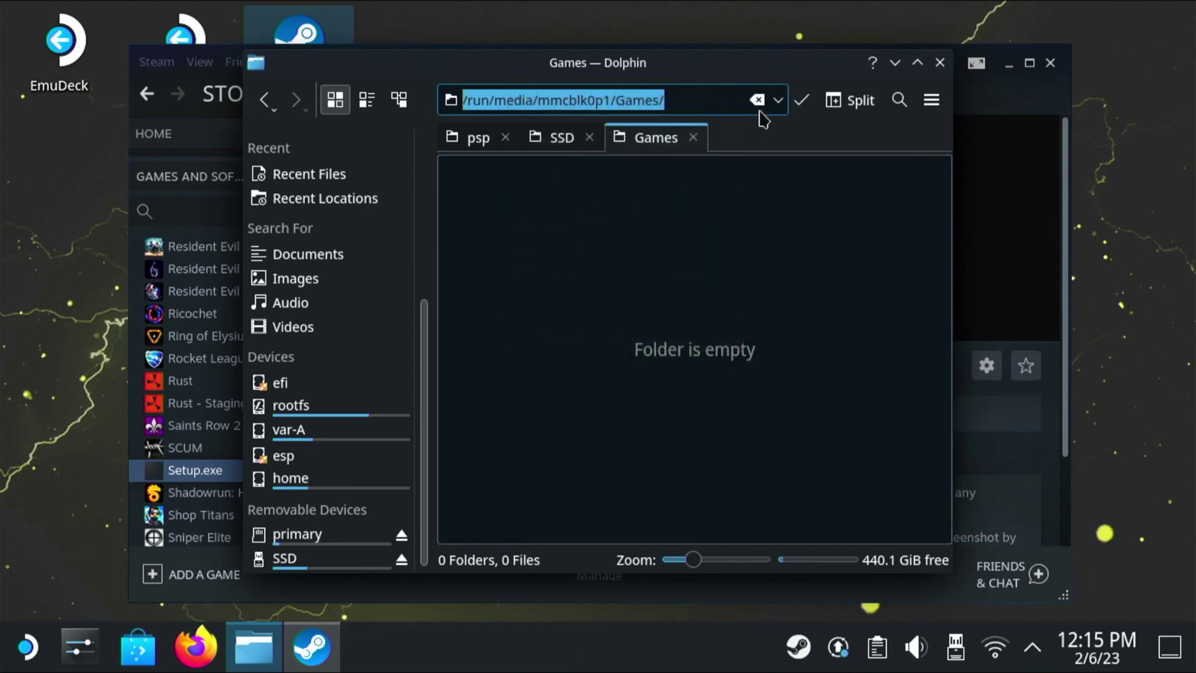
Close Dolphin and open Setup.exe's Properties in Steam
{"action": "left_click", "coordinate": [940, 63]}
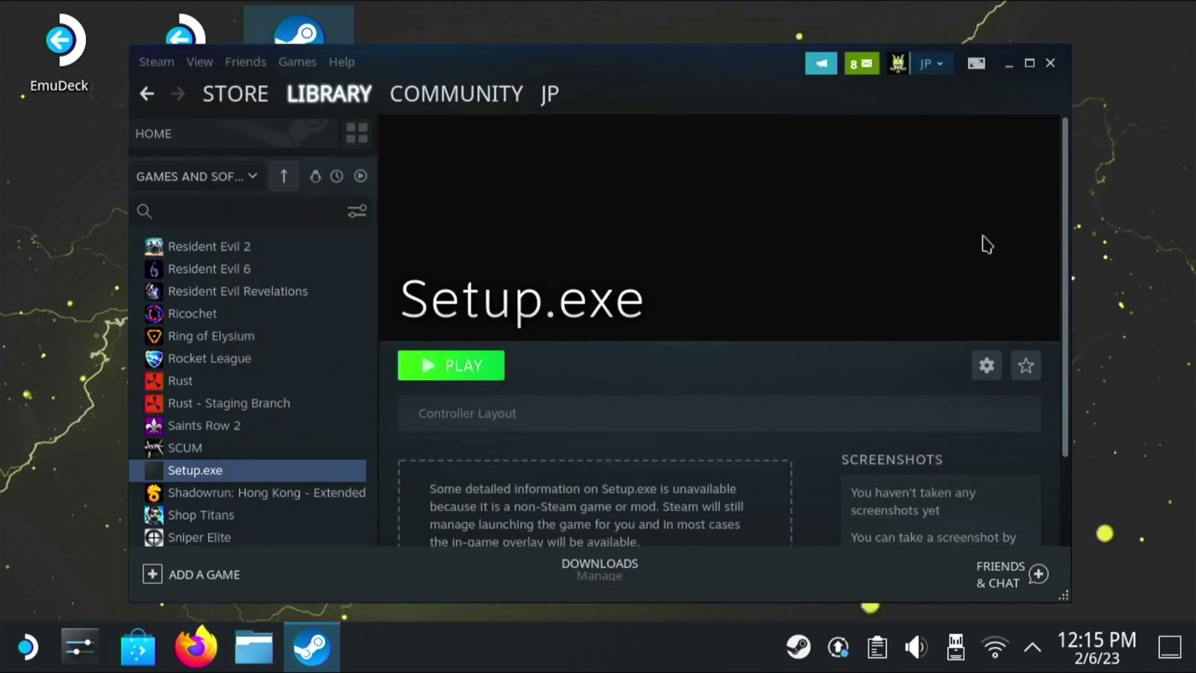
{"action": "left_click", "coordinate": [991, 372]}
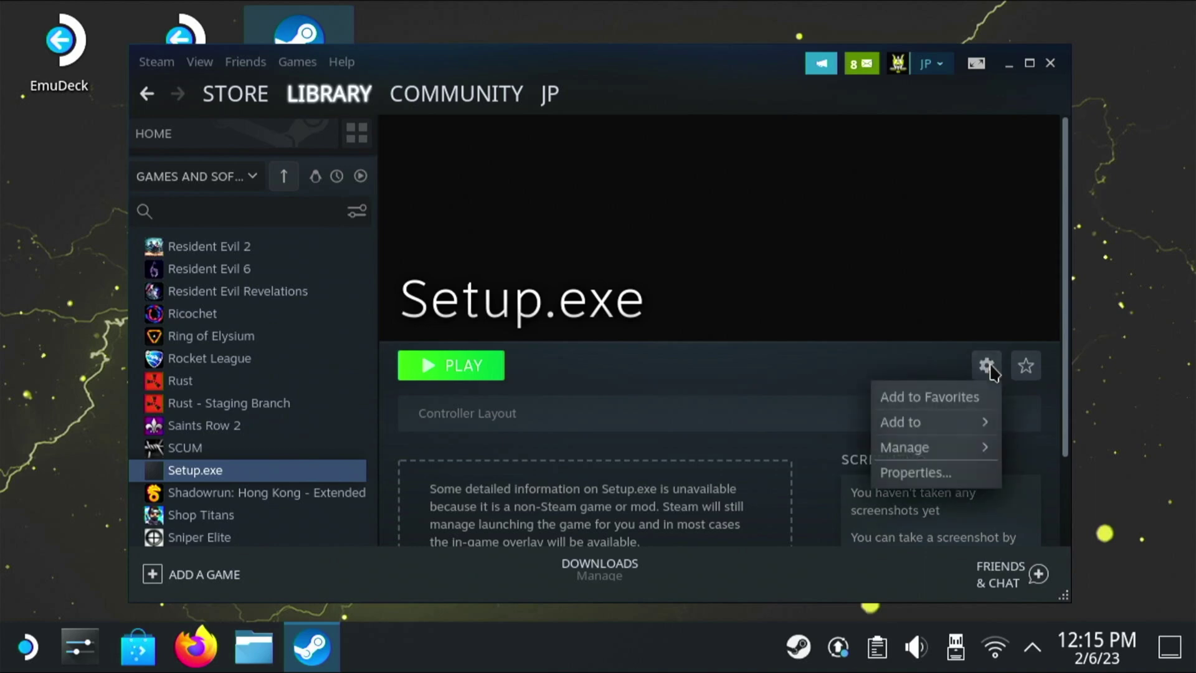
{"action": "left_click", "coordinate": [926, 476]}
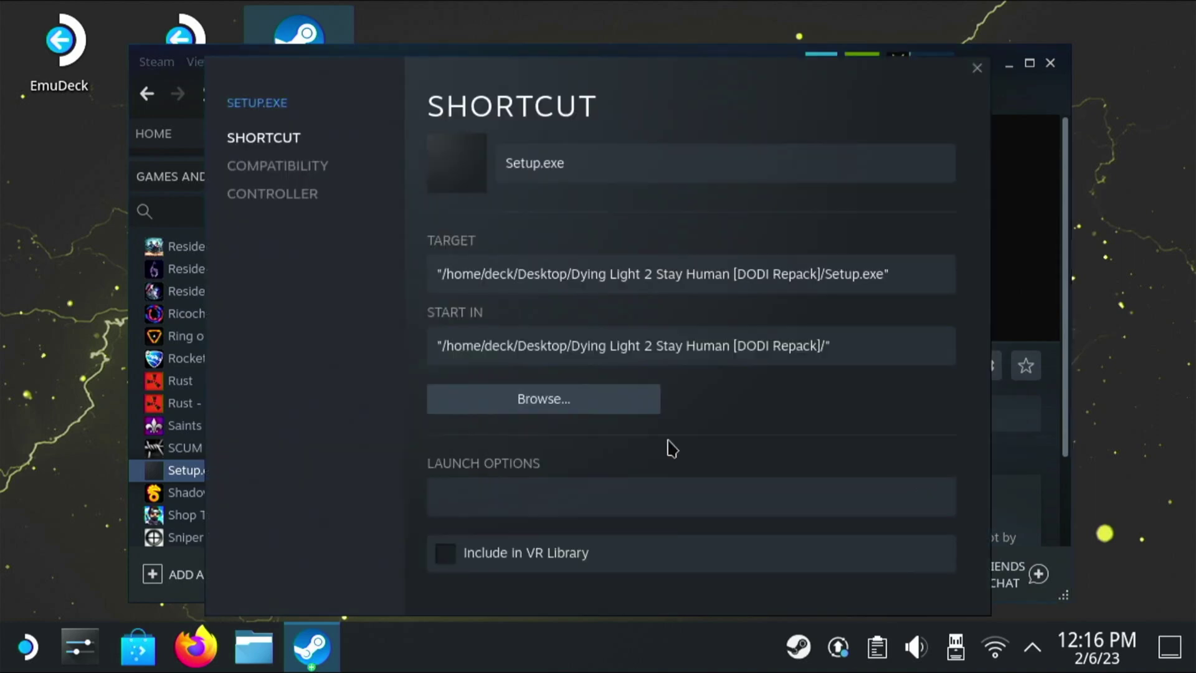
Set launch options to STEAM_COMPAT_MOUNTS="/run/media/mmcblk0p1/Games/" %command% and close Properties
{"action": "left_click", "coordinate": [579, 501]}
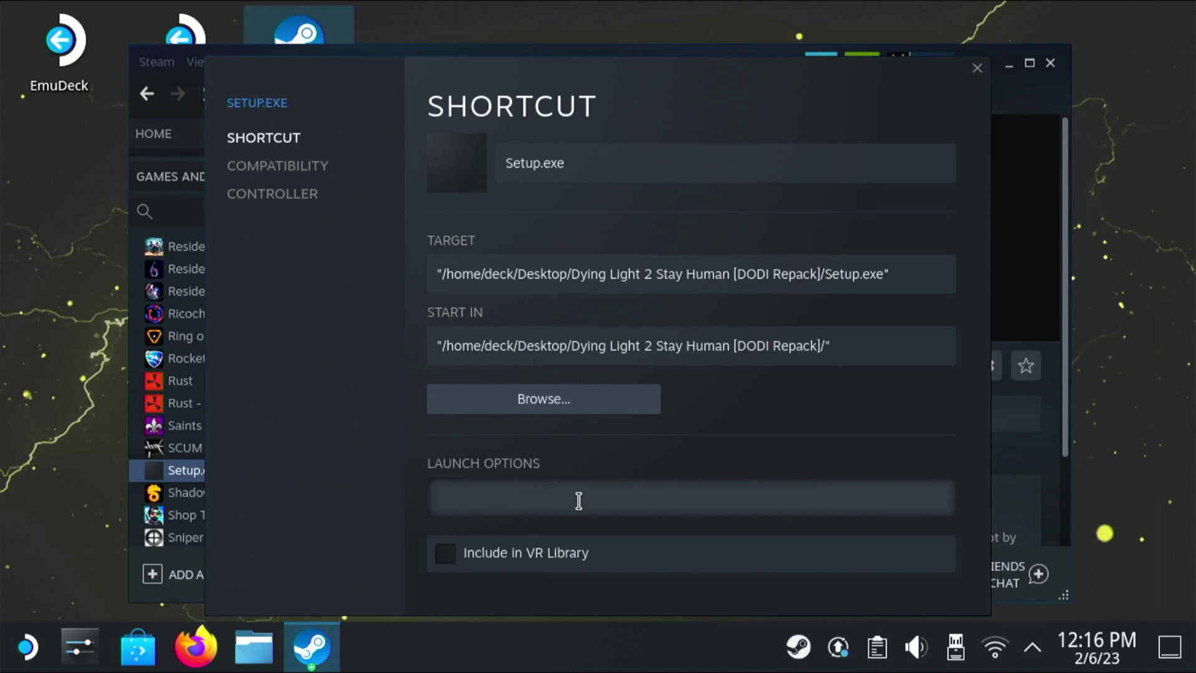
{"action": "type", "text": "STEAM_COMPAT_MOUNTS="}
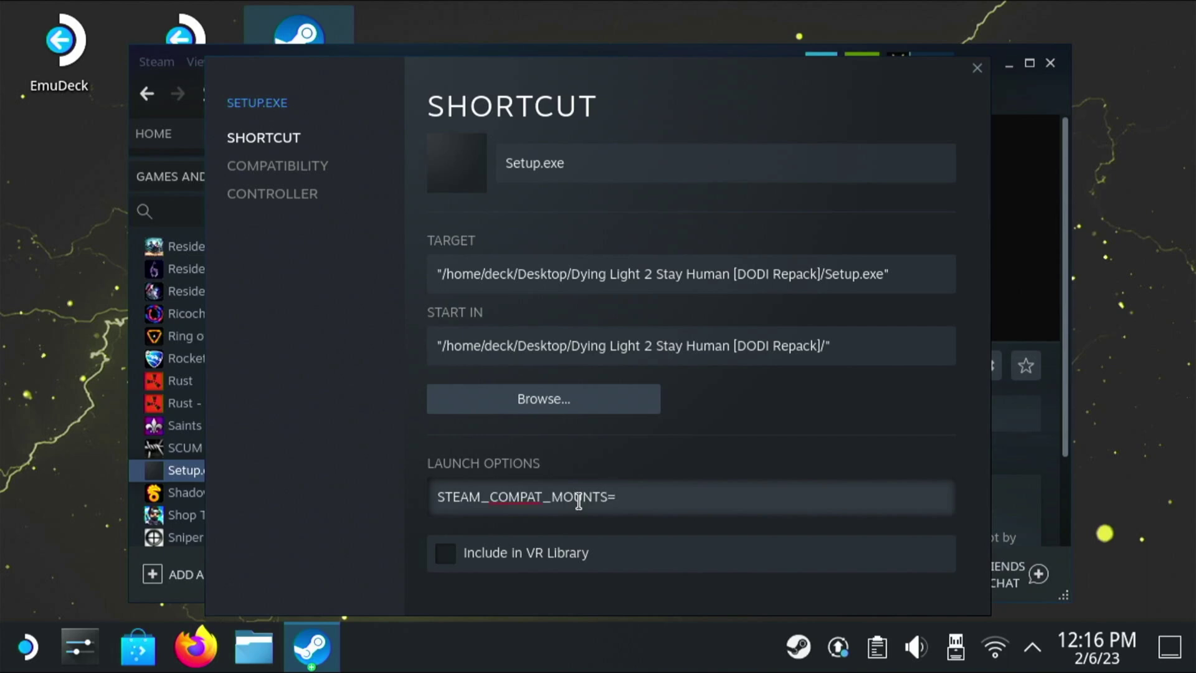
{"action": "type", "text": "@"}
{"action": "key", "text": "BackSpace"}
{"action": "type", "text": "@"}
{"action": "key", "text": "BackSpace"}
{"action": "type", "text": "\""}
{"action": "key", "text": "ctrl+v"}
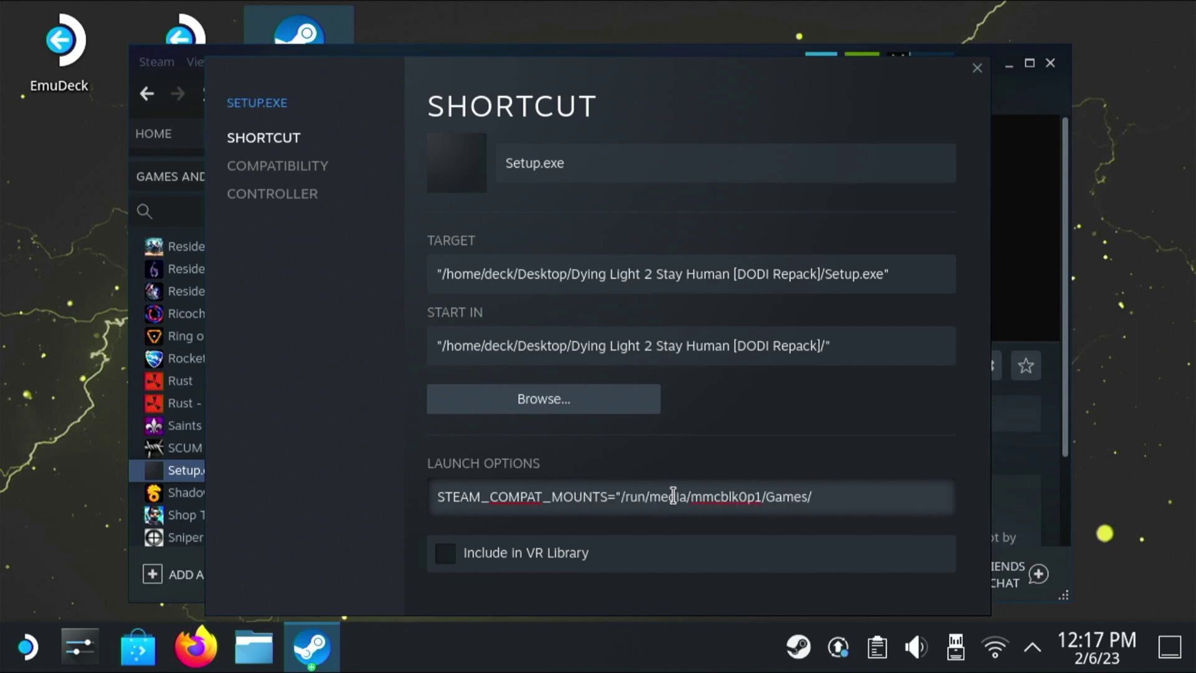
{"action": "type", "text": "\" %command%"}
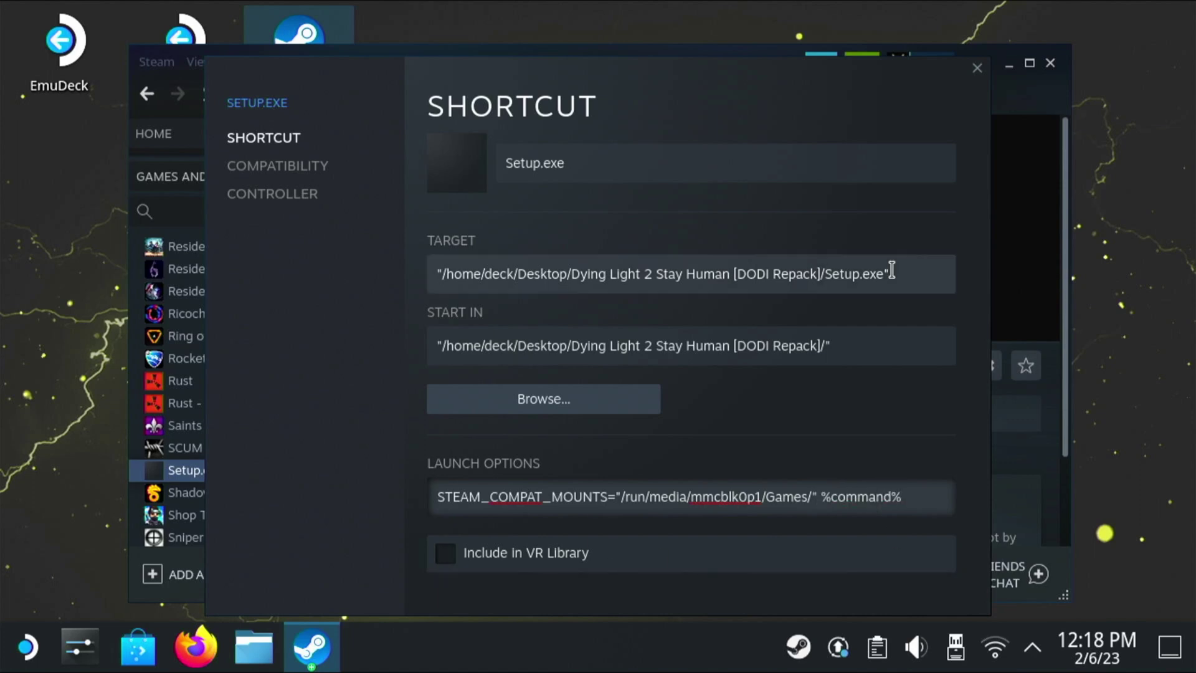
{"action": "key", "text": "ctrl+a"}
{"action": "left_click", "coordinate": [976, 67]}
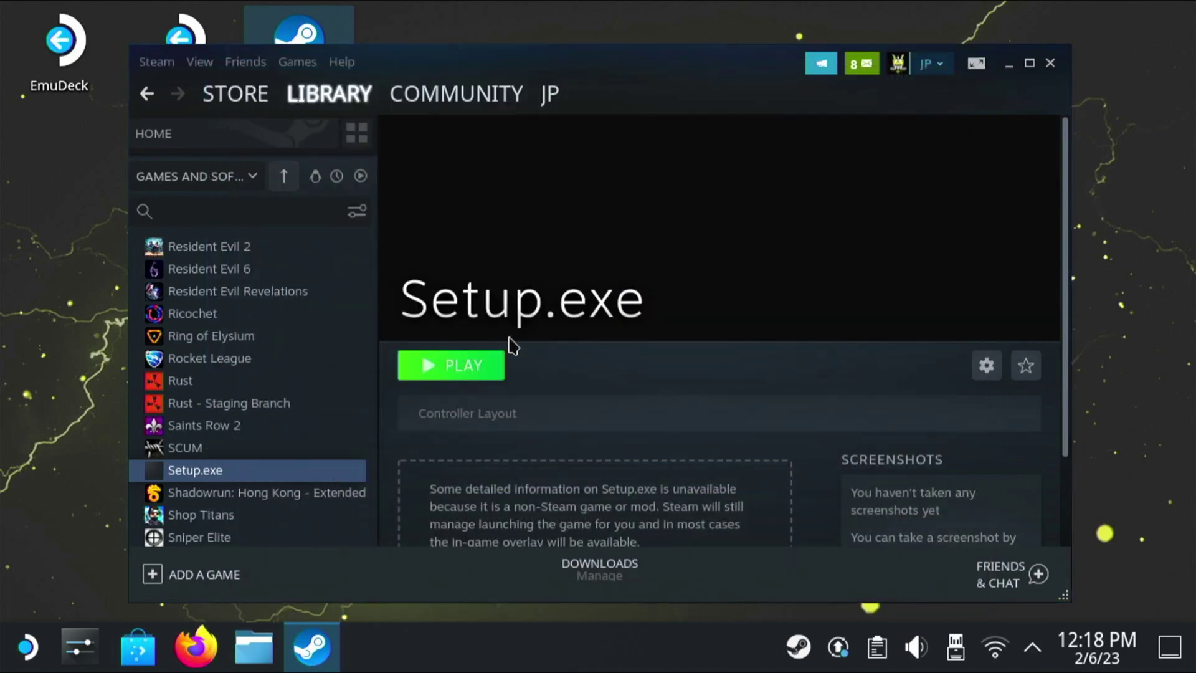
Play Setup.exe, dismiss the ready prompt, and play again to start the DODI installer
{"action": "left_click", "coordinate": [461, 369]}
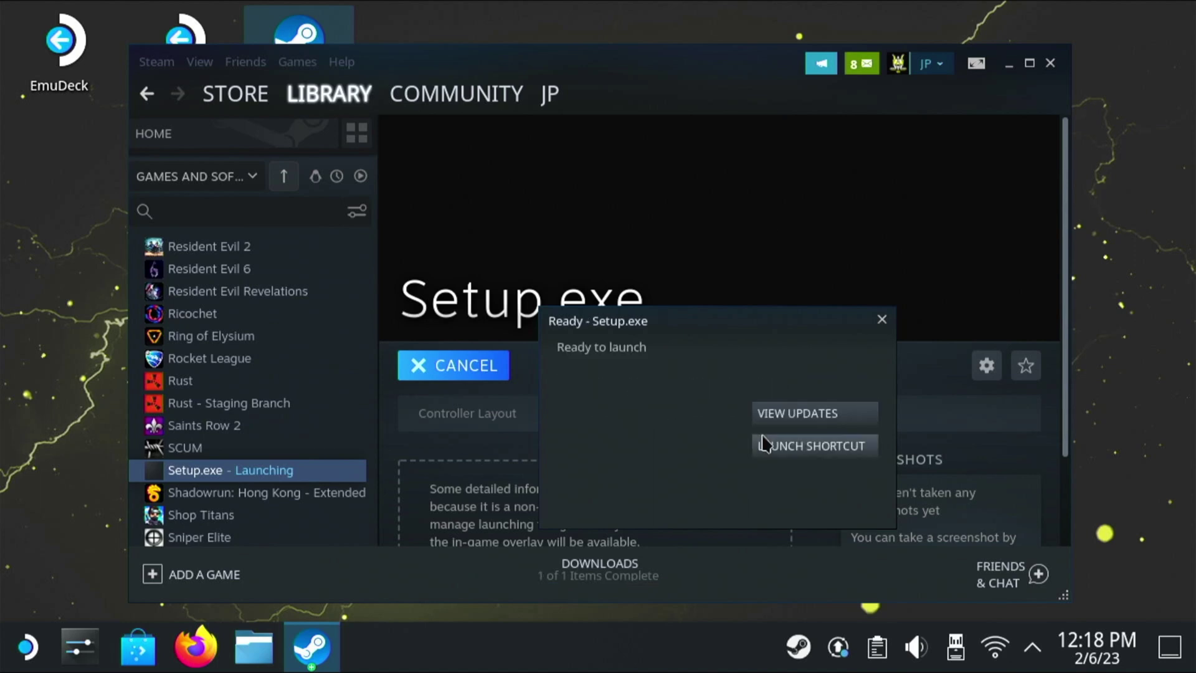
{"action": "left_click", "coordinate": [881, 319]}
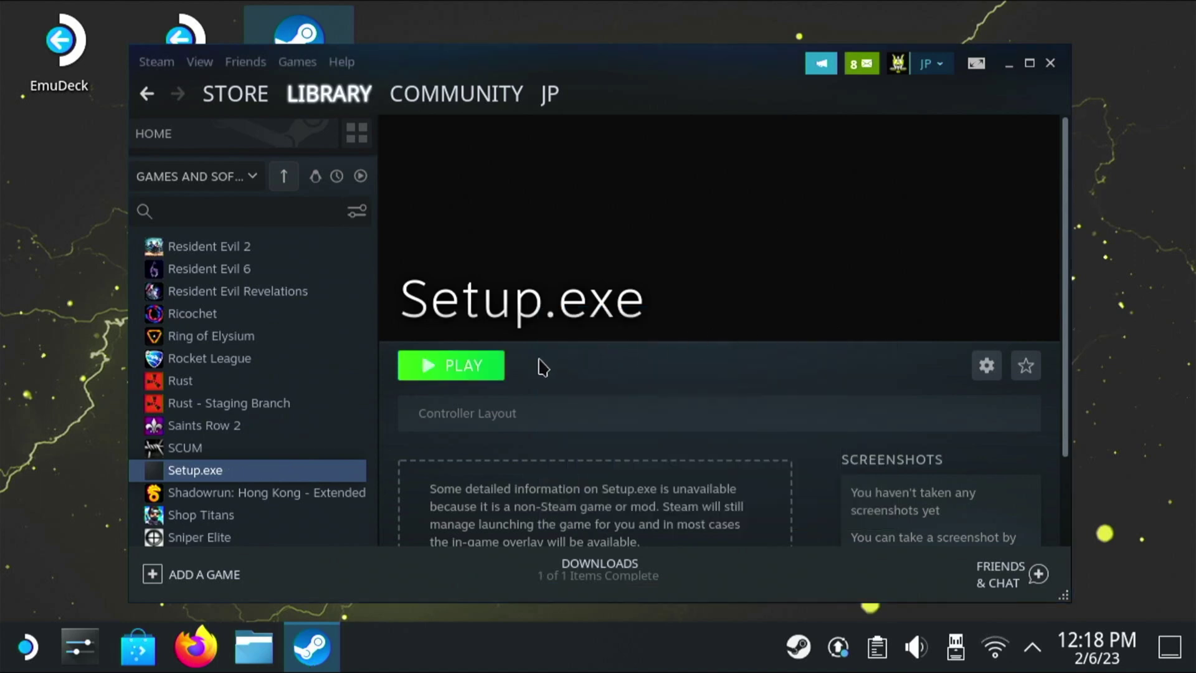
{"action": "left_click", "coordinate": [471, 357]}
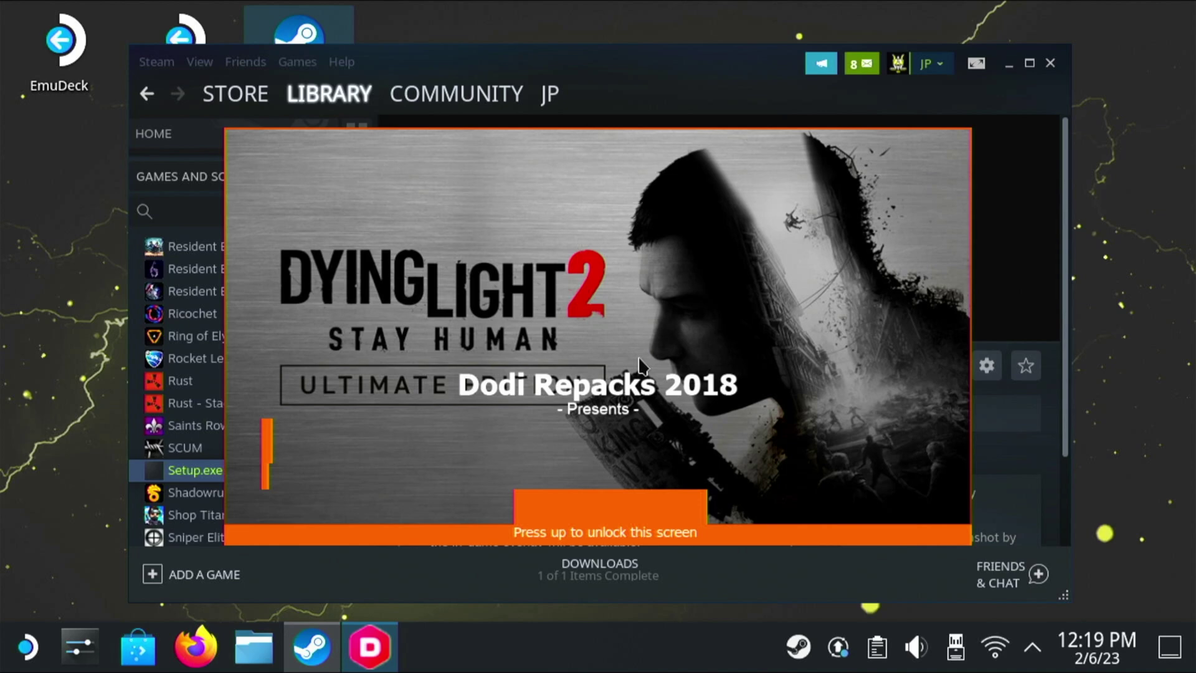
Unlock the DODI splash screen, choose Install, and proceed past the Welcome page
{"action": "key", "text": "Up"}
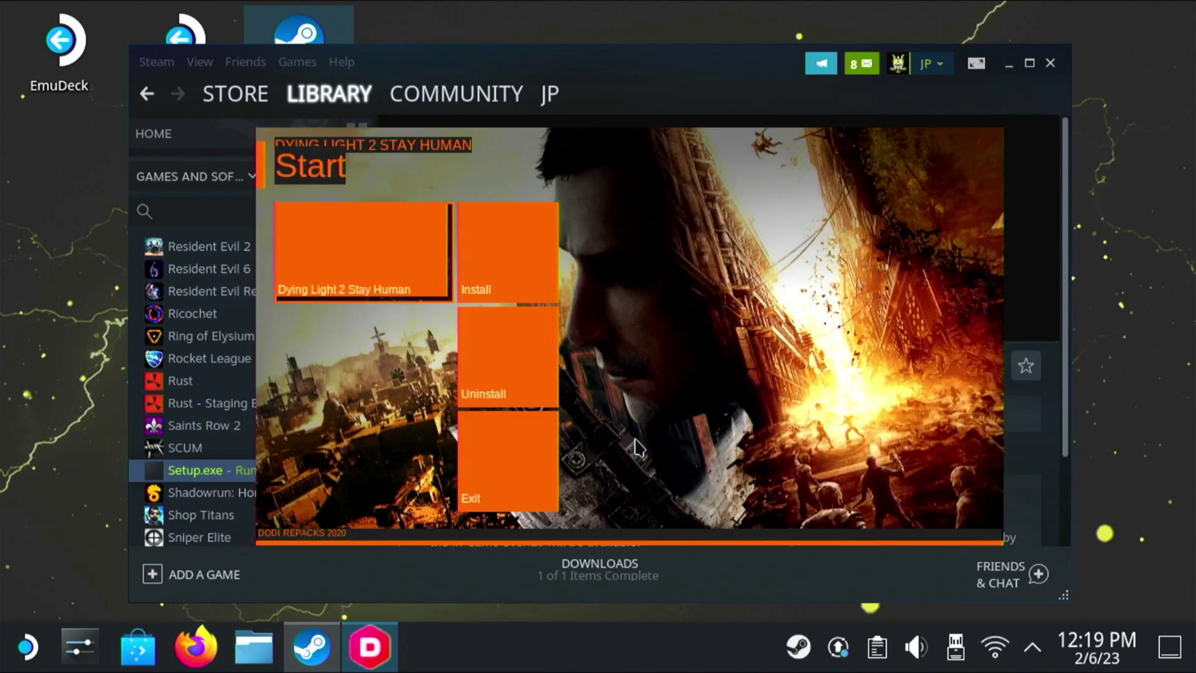
{"action": "left_click", "coordinate": [515, 267]}
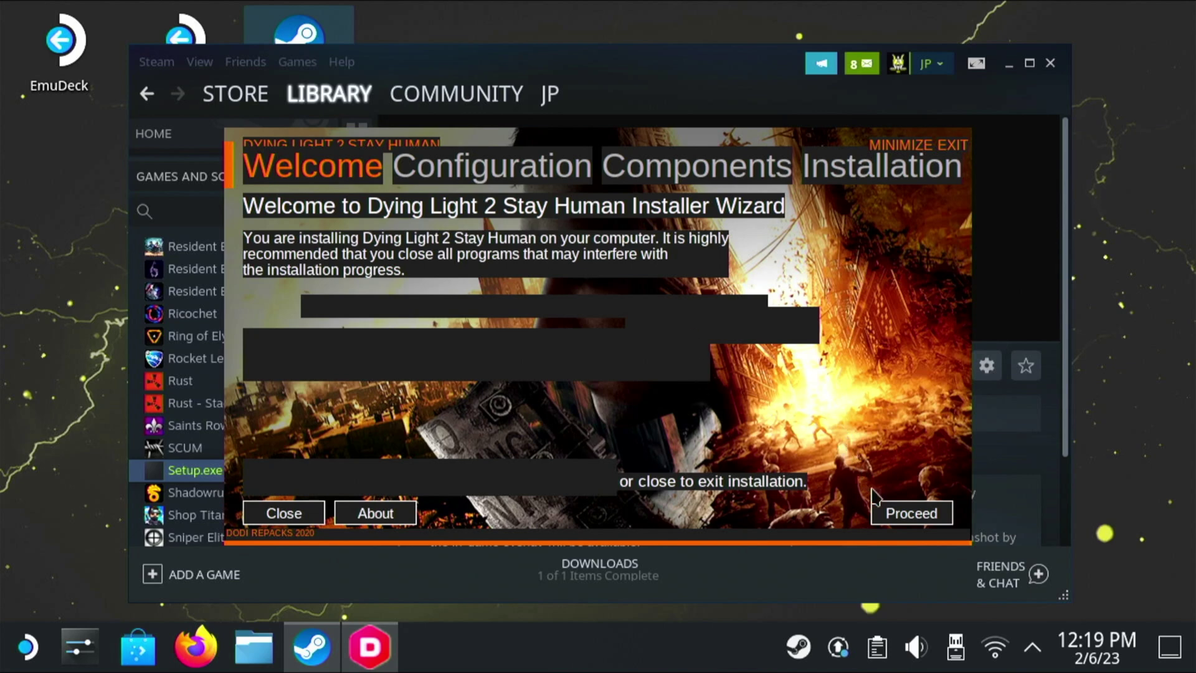
{"action": "left_click", "coordinate": [893, 517]}
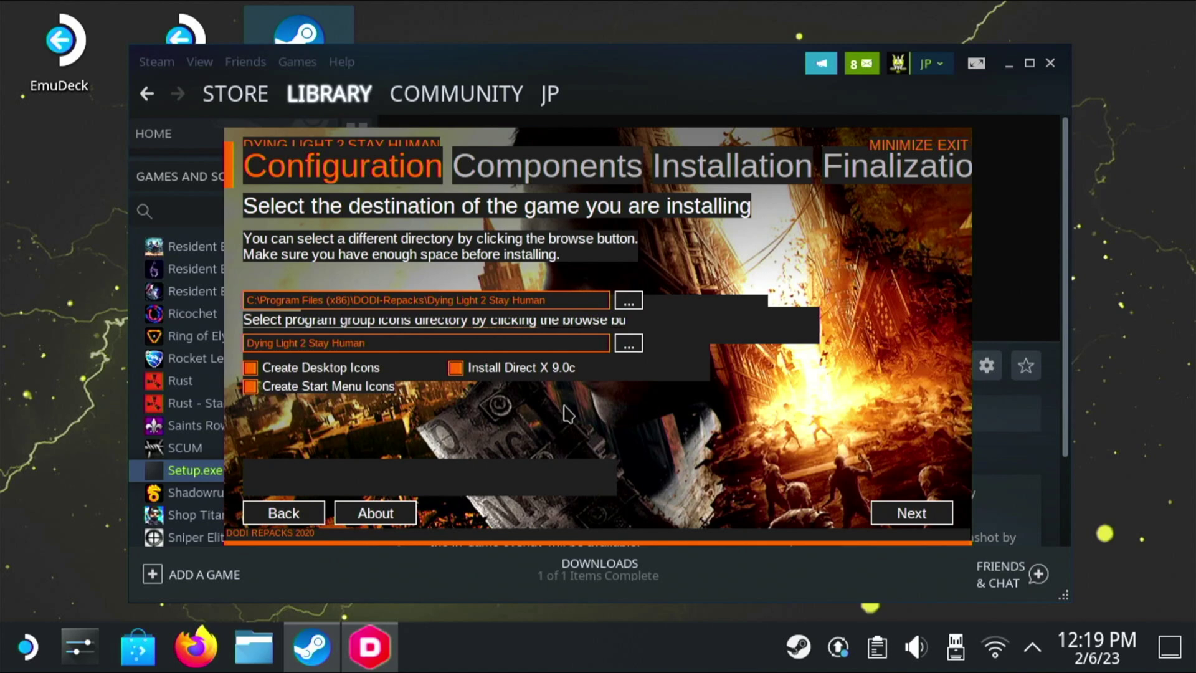
Untick Direct X 9.0c installation, start menu icons and desktop icons
{"action": "left_click", "coordinate": [455, 368]}
{"action": "left_click", "coordinate": [249, 387]}
{"action": "left_click", "coordinate": [250, 368]}
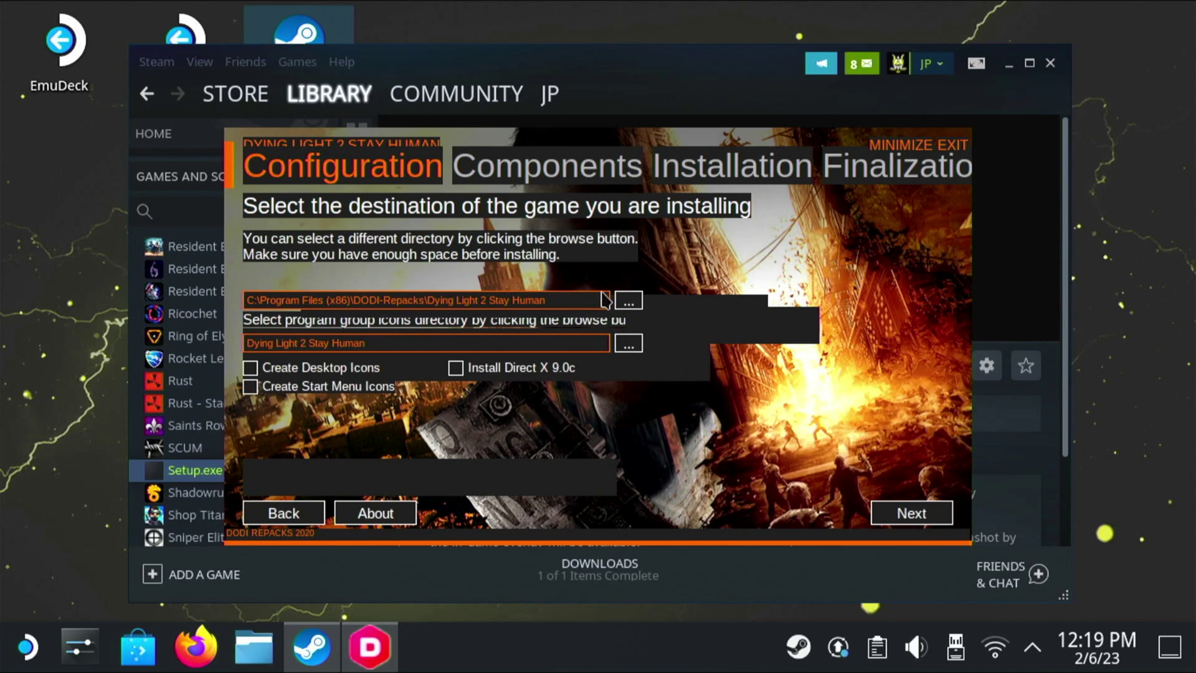
Browse to the Games folder on drive D: as the install destination and confirm
{"action": "left_click", "coordinate": [629, 301]}
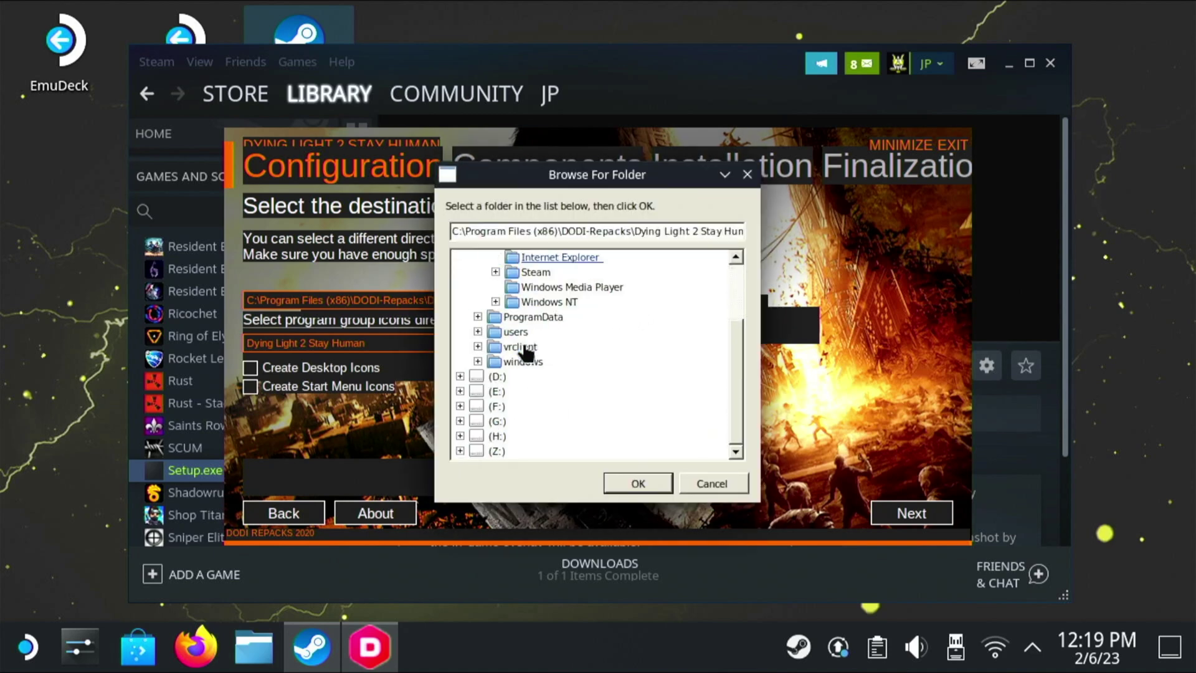
{"action": "scroll", "coordinate": [527, 347], "scroll_direction": "down", "scroll_amount": 2}
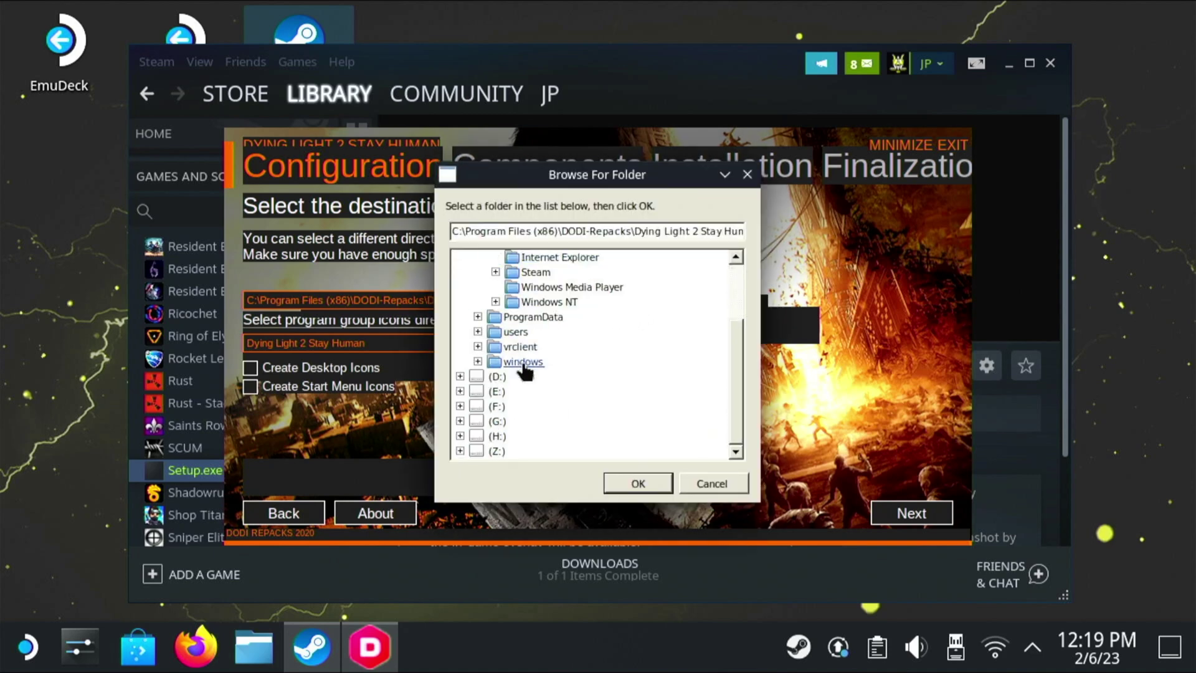
{"action": "left_click", "coordinate": [460, 376]}
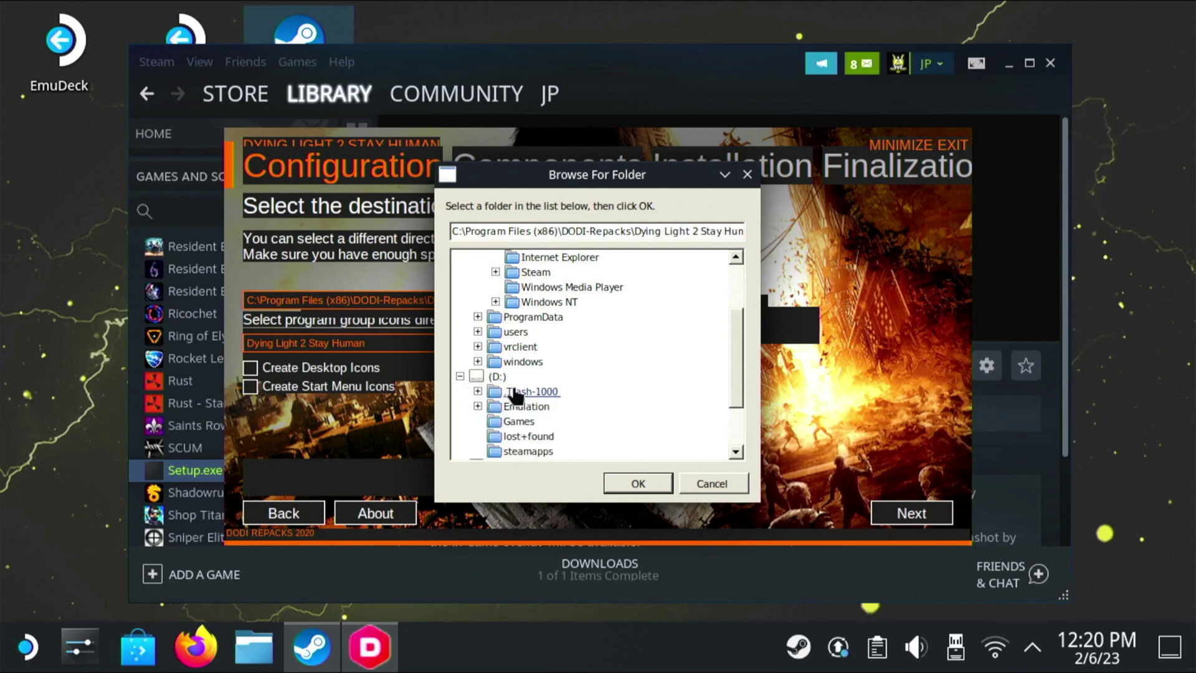
{"action": "scroll", "coordinate": [551, 383], "scroll_direction": "down", "scroll_amount": 2}
{"action": "left_click", "coordinate": [523, 347]}
{"action": "left_click", "coordinate": [634, 487]}
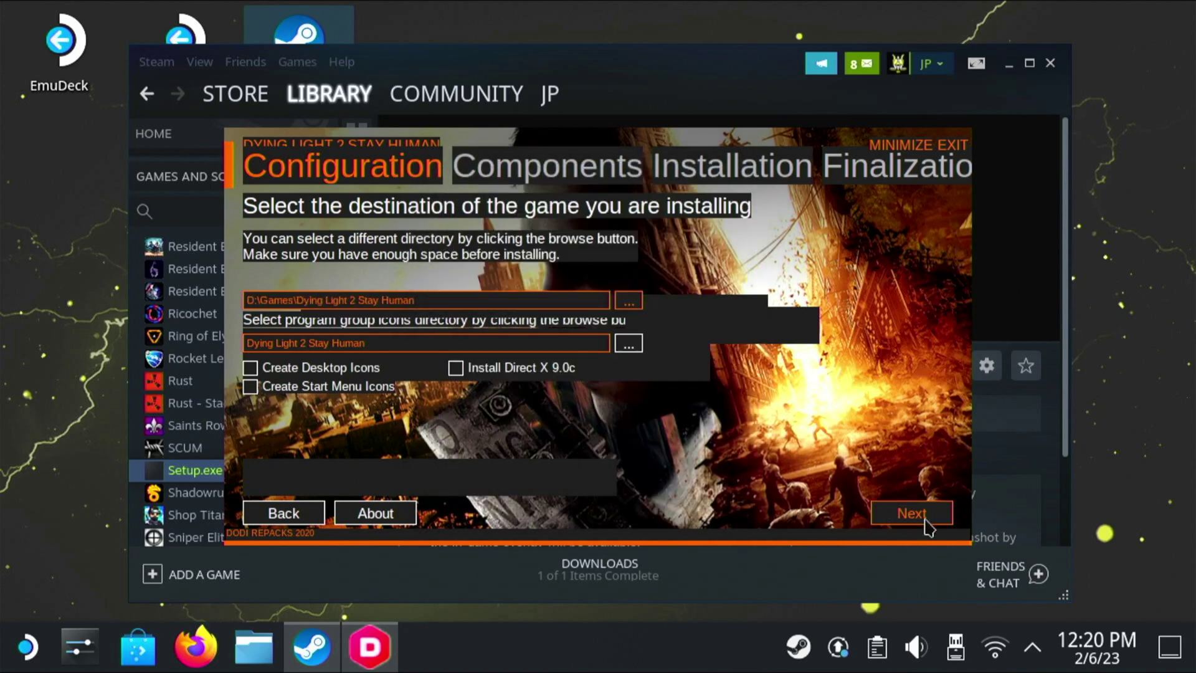
Leave only English selected by unchecking French, German, Russian, Spanish, Polish, Portuguese, Japanese and Chinese
{"action": "left_click", "coordinate": [911, 513]}
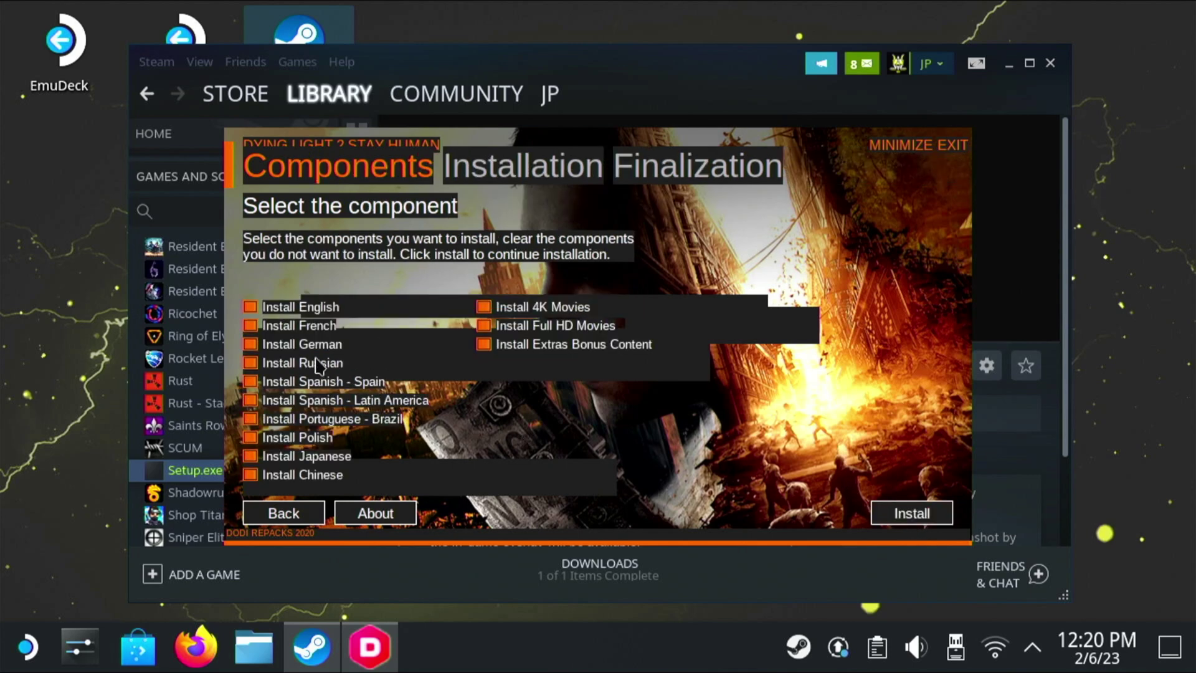
{"action": "left_click", "coordinate": [250, 326]}
{"action": "left_click", "coordinate": [250, 345]}
{"action": "left_click", "coordinate": [250, 363]}
{"action": "left_click", "coordinate": [250, 382]}
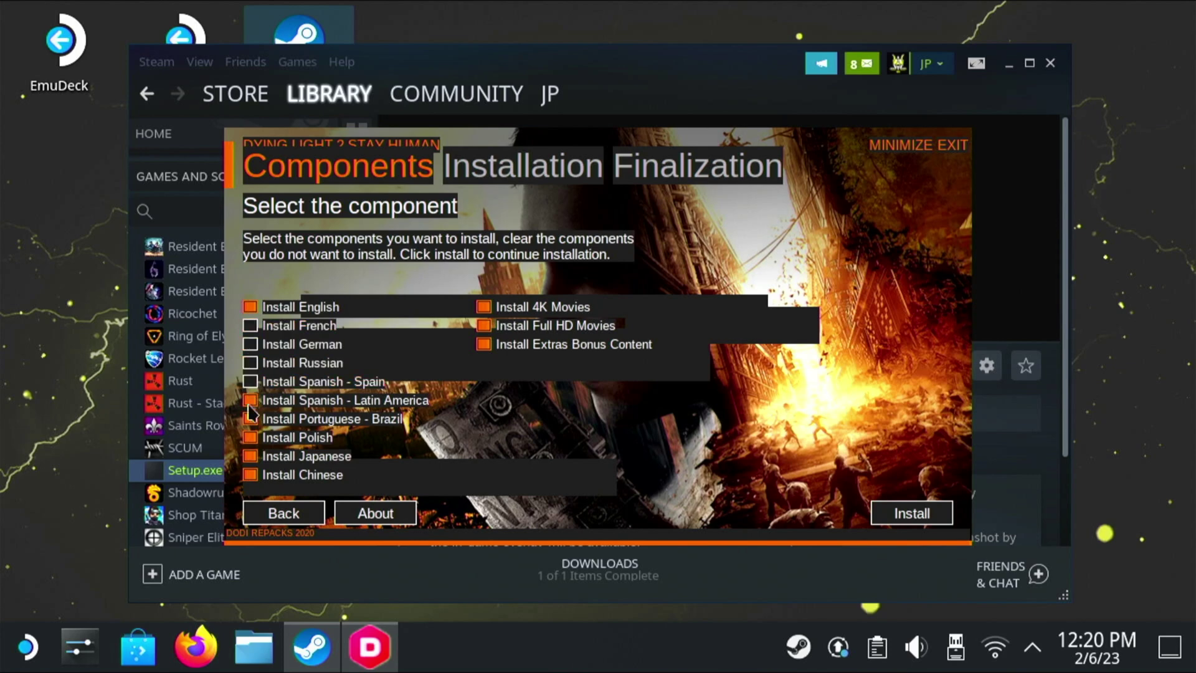
{"action": "left_click", "coordinate": [250, 438]}
{"action": "left_click", "coordinate": [250, 420]}
{"action": "left_click", "coordinate": [250, 401]}
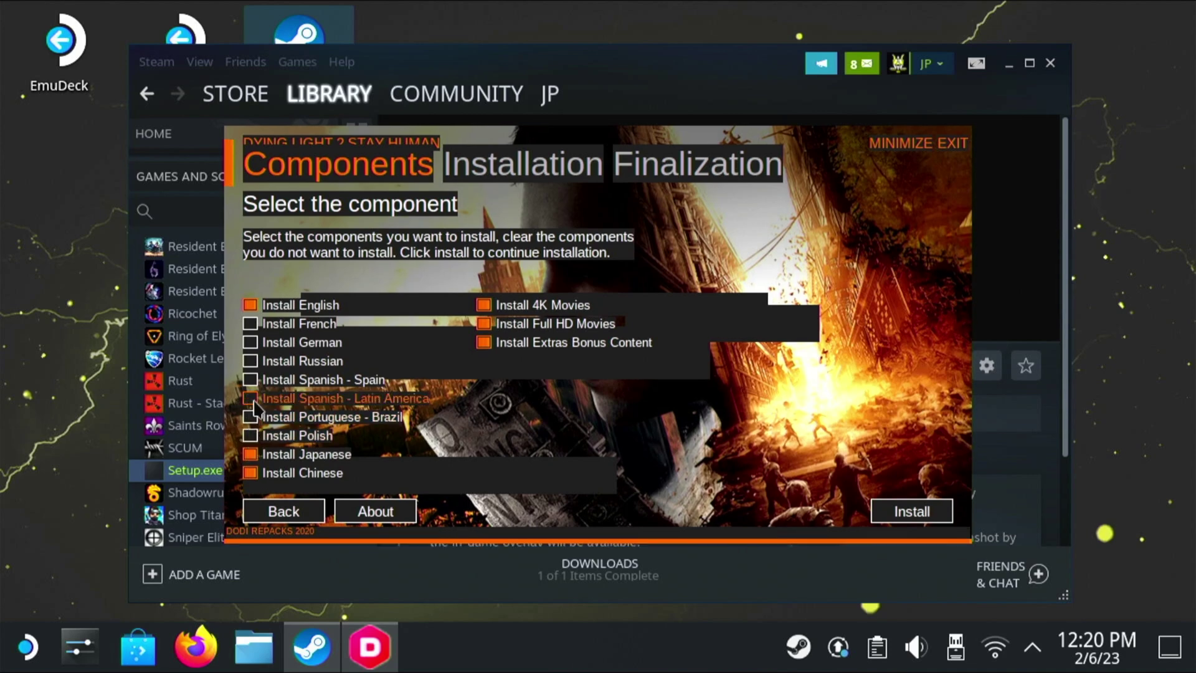
{"action": "left_click", "coordinate": [251, 455]}
{"action": "left_click", "coordinate": [252, 473]}
Keep the Full HD Movies component selected and start installing Dying Light 2
{"action": "left_click", "coordinate": [486, 325]}
{"action": "left_click", "coordinate": [485, 324]}
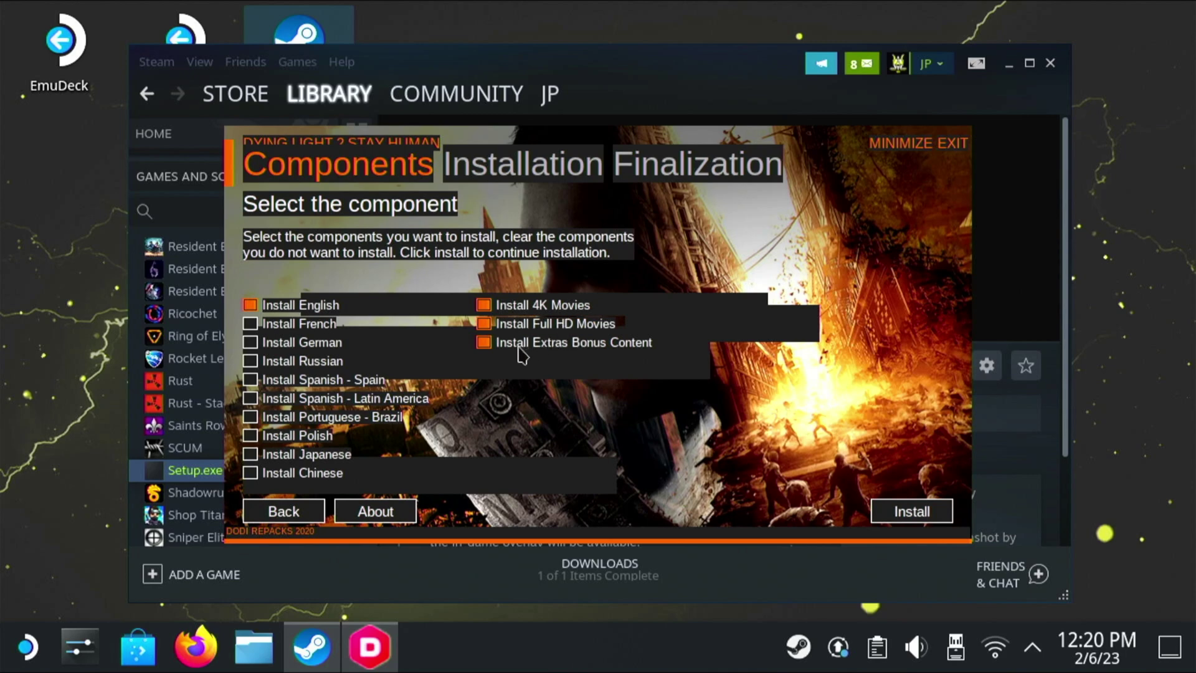
{"action": "left_click", "coordinate": [913, 512]}
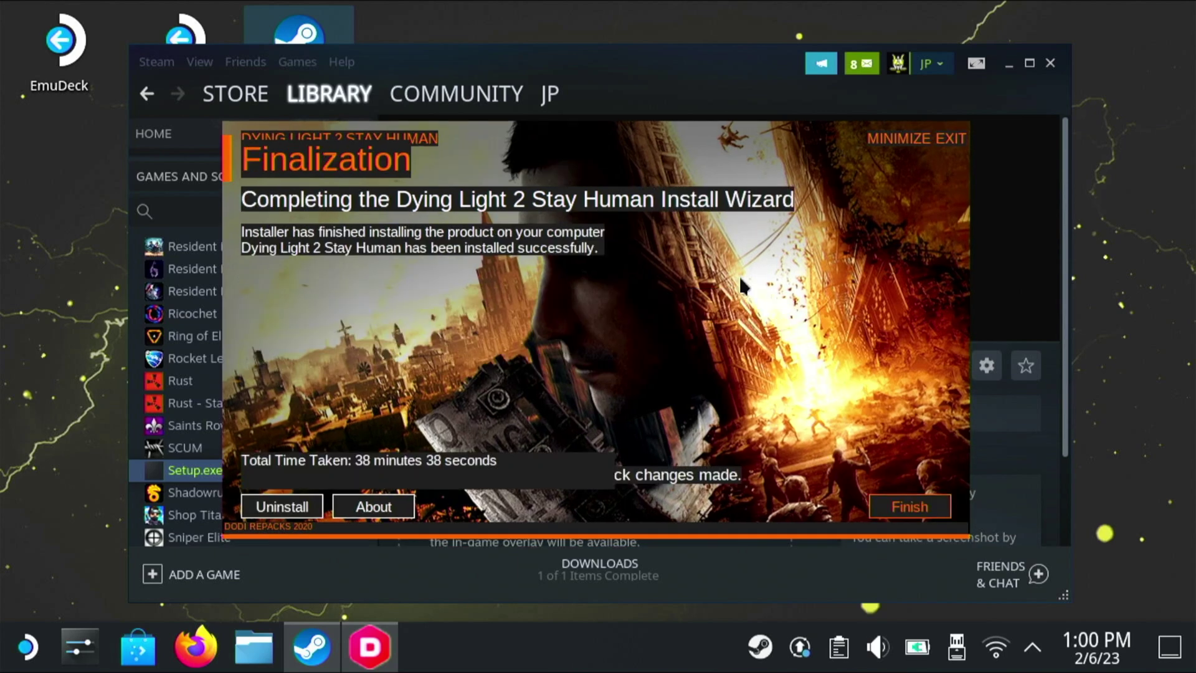
Finish the DODI installer, close the Firefox window, and select the Setup.exe library entry
{"action": "left_click", "coordinate": [912, 507]}
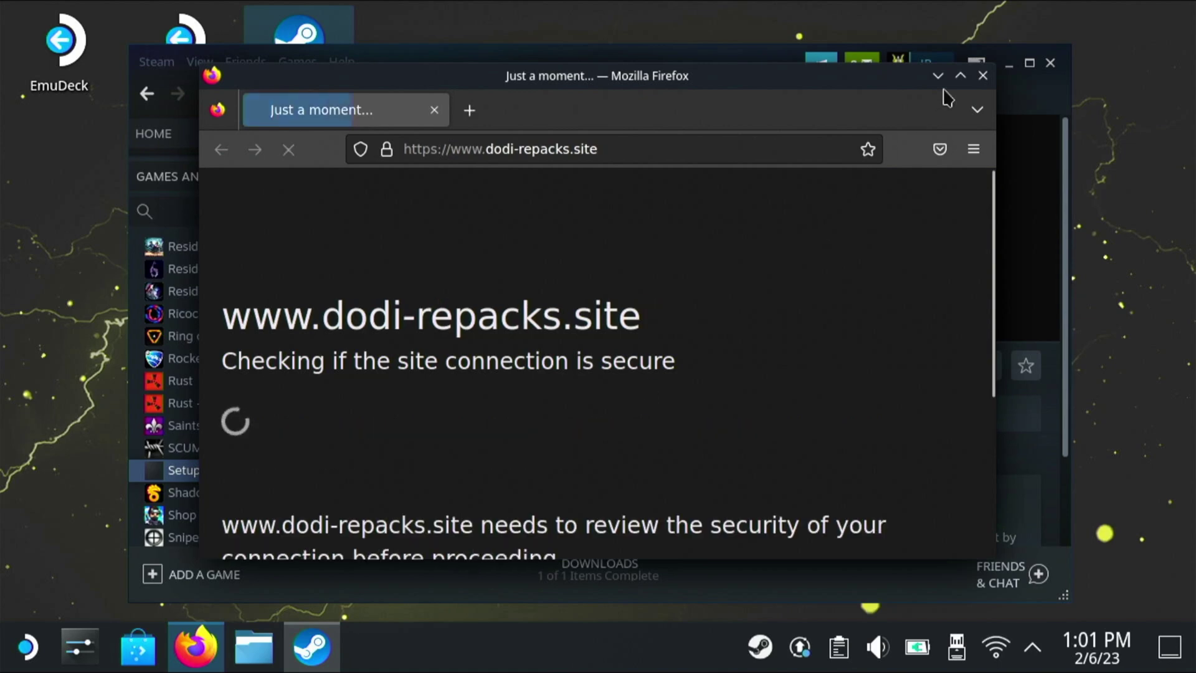
{"action": "left_click", "coordinate": [983, 76]}
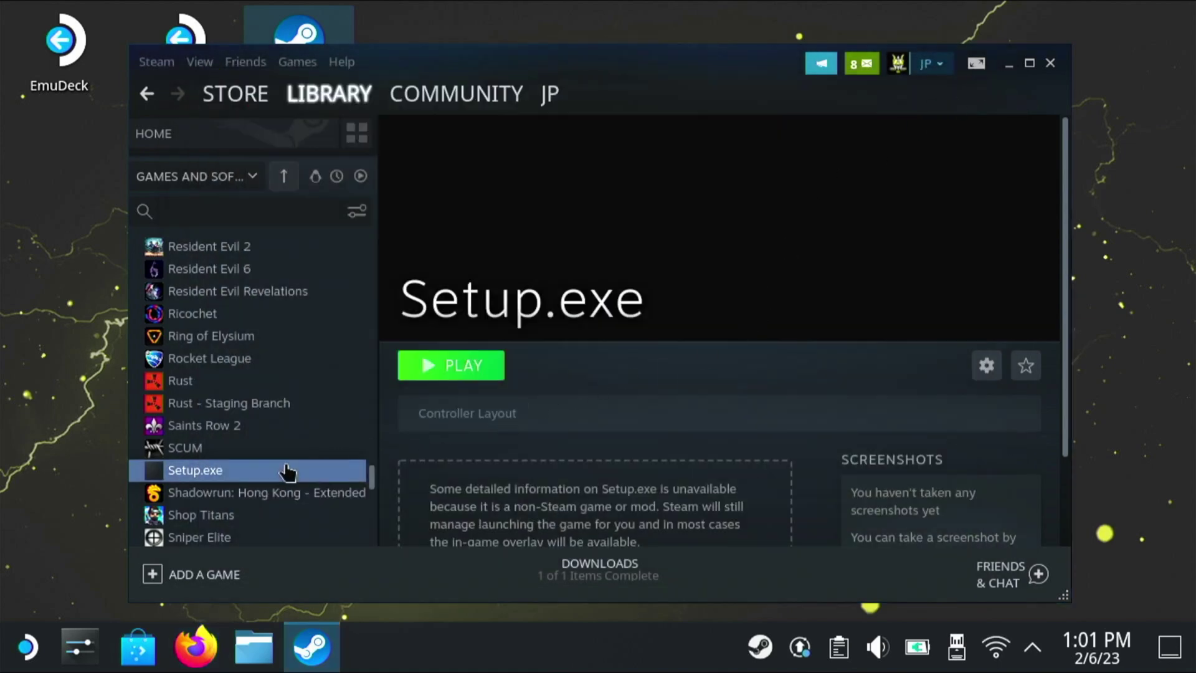
{"action": "left_click", "coordinate": [253, 480]}
Remove the Setup.exe non-Steam shortcut from the Steam library and open the Files manager
{"action": "left_click", "coordinate": [987, 366]}
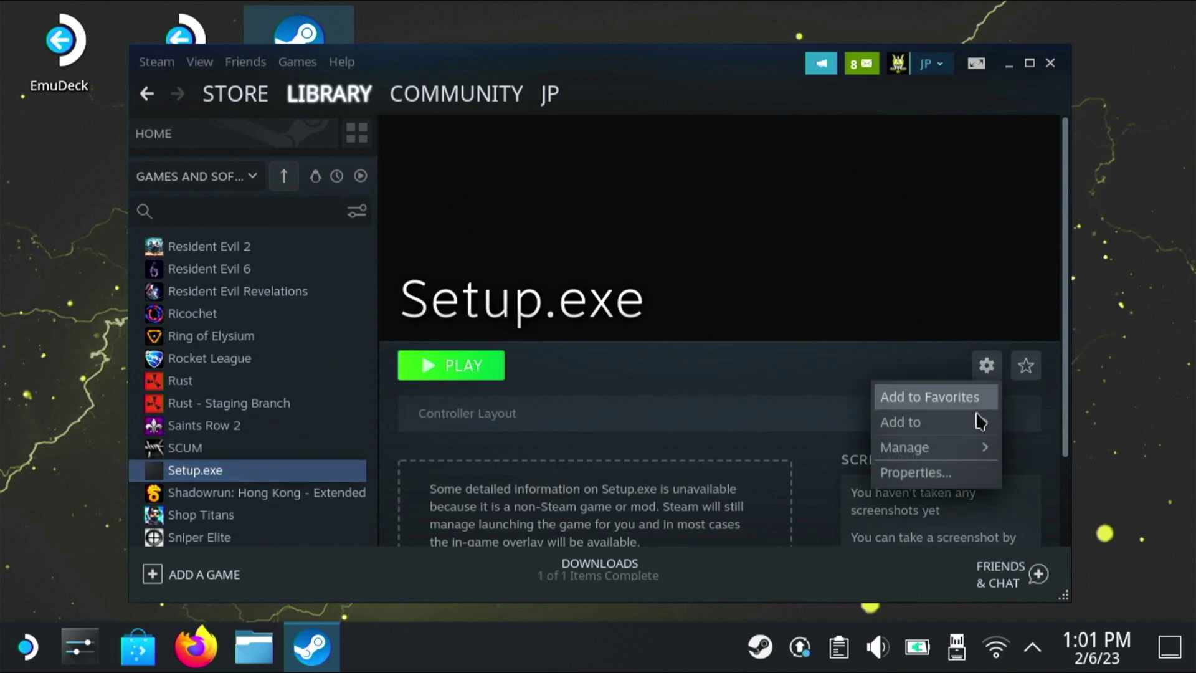
{"action": "mouse_move", "coordinate": [969, 456]}
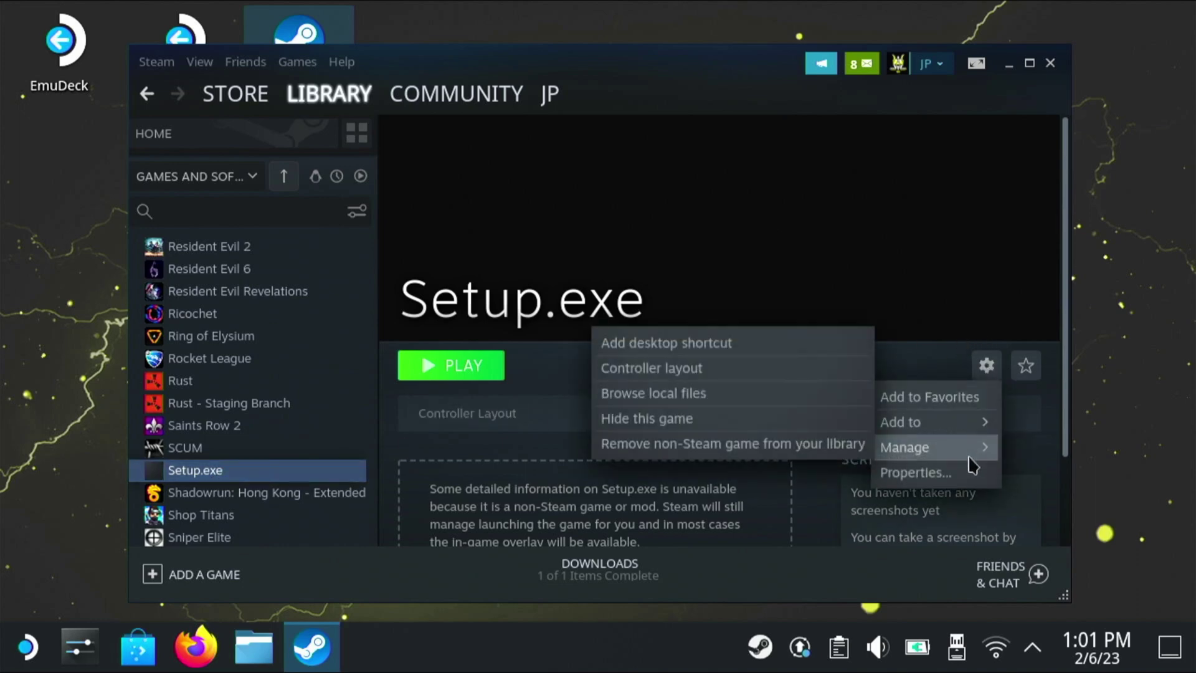
{"action": "left_click", "coordinate": [834, 444]}
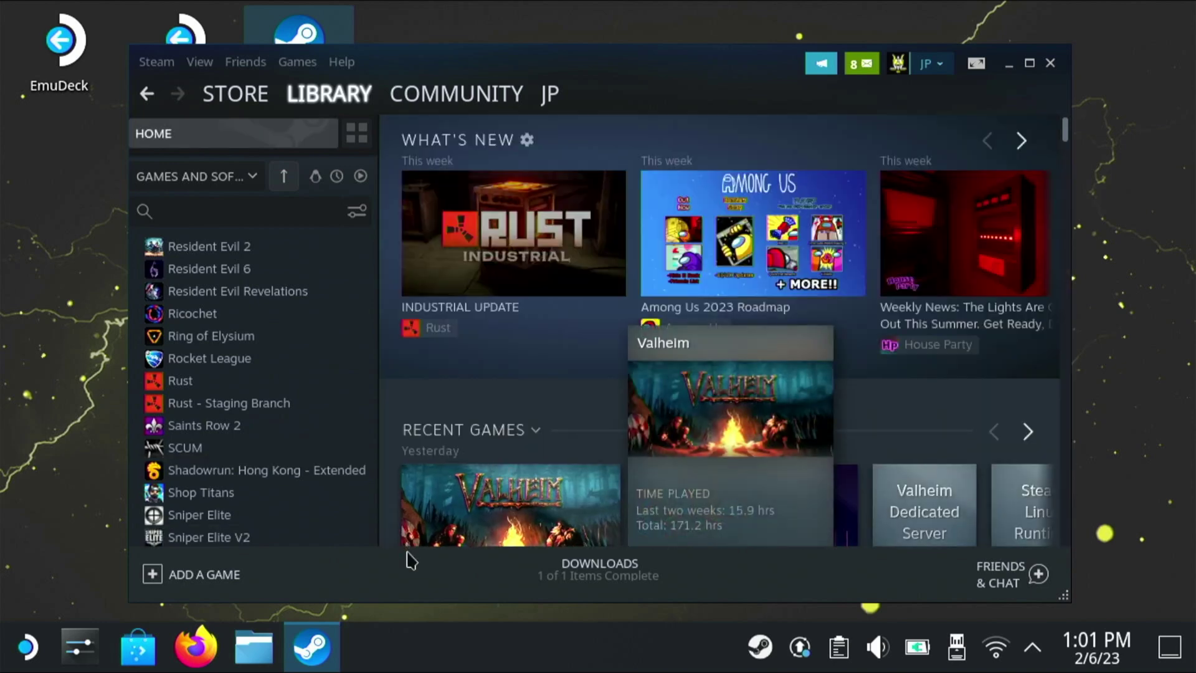
{"action": "left_click", "coordinate": [254, 647]}
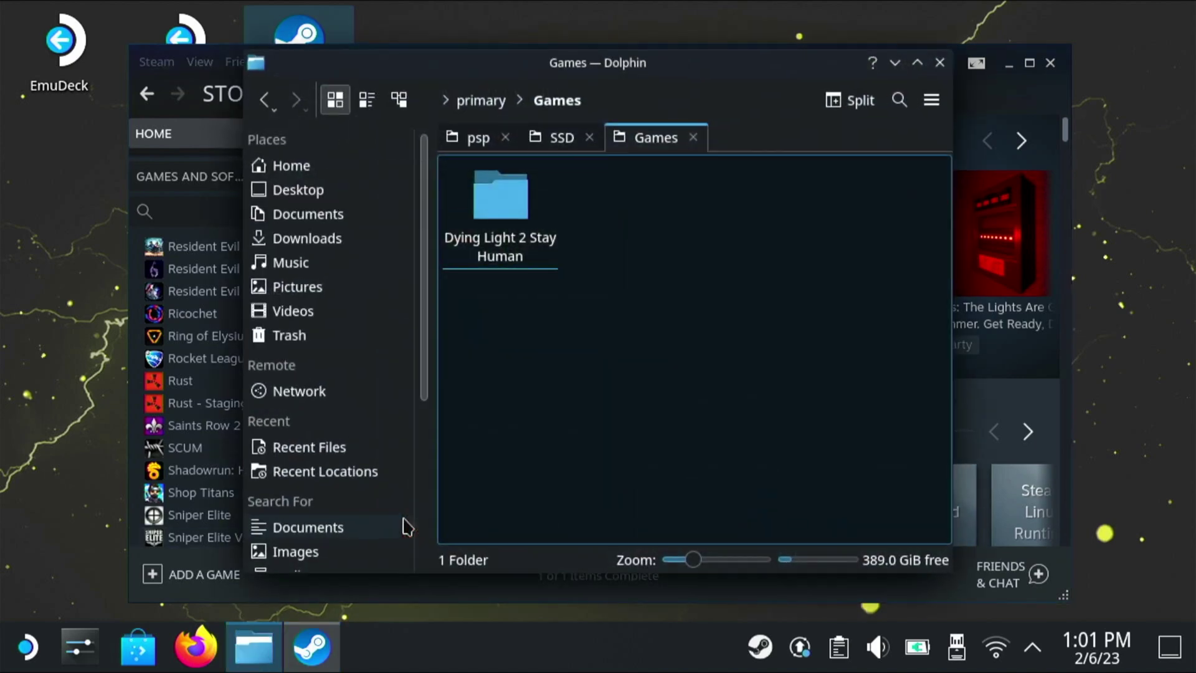
On the primary card, browse to Games > Dying Light 2 Stay Human > ph > work > bin > x64
{"action": "scroll", "coordinate": [336, 520], "scroll_direction": "down", "scroll_amount": 5}
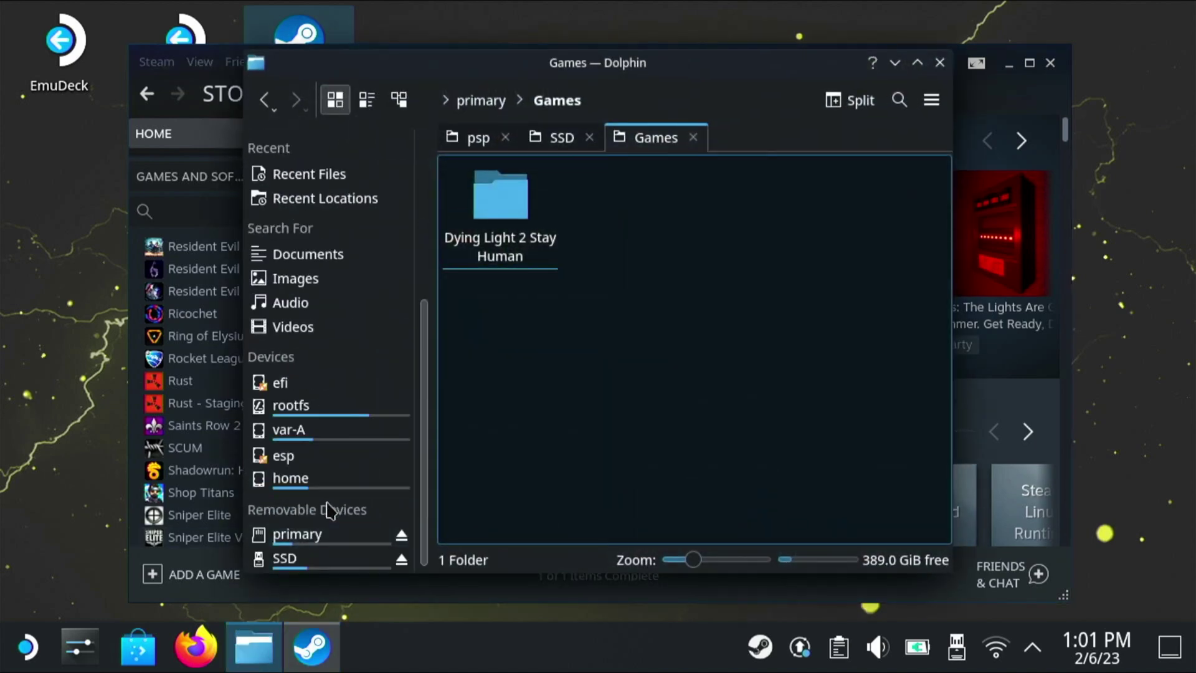
{"action": "left_click", "coordinate": [322, 541]}
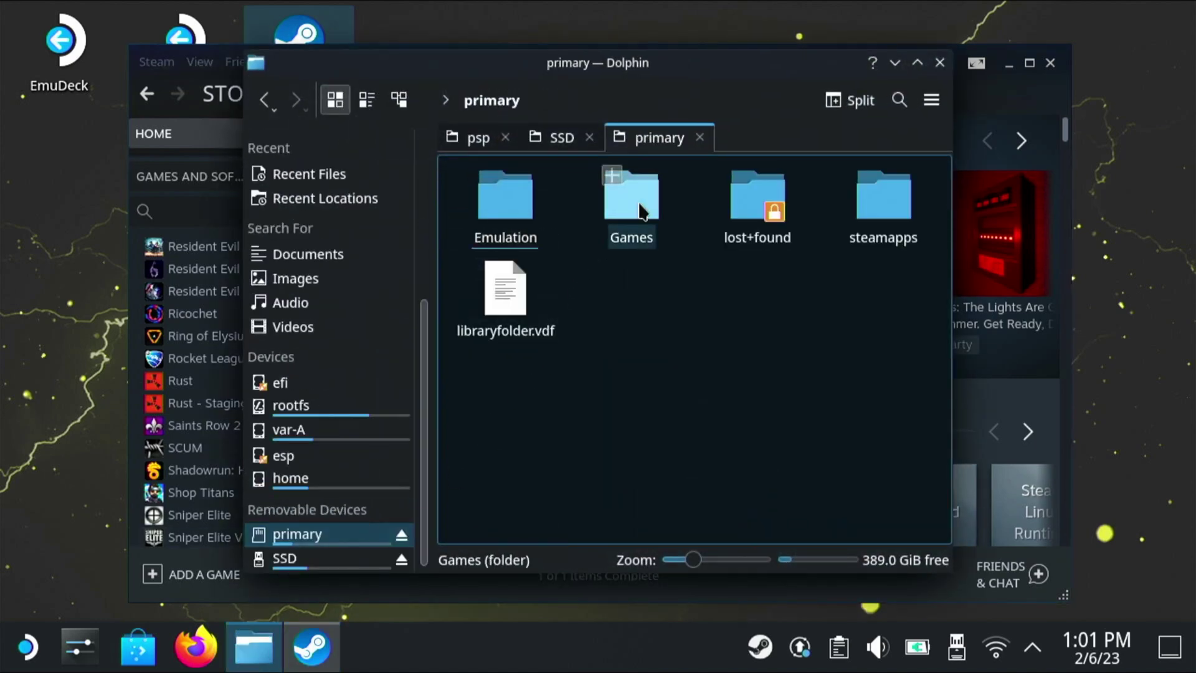
{"action": "left_click", "coordinate": [632, 196]}
{"action": "left_click", "coordinate": [548, 215]}
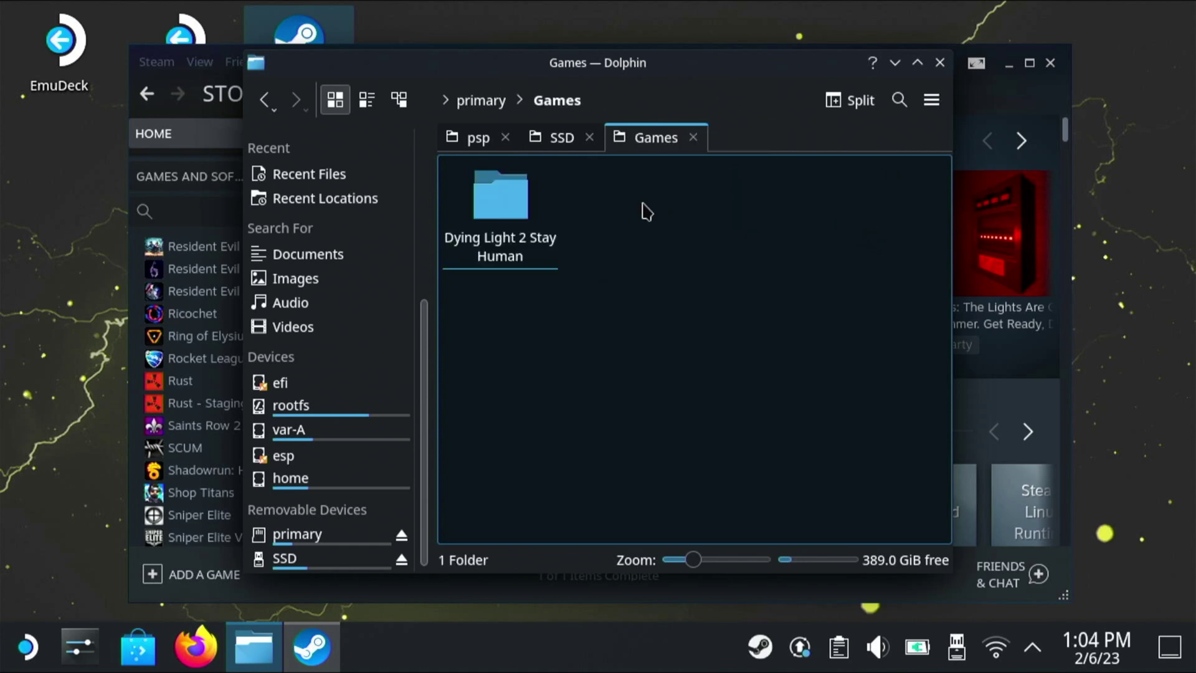
{"action": "double_click", "coordinate": [528, 207]}
{"action": "double_click", "coordinate": [521, 313]}
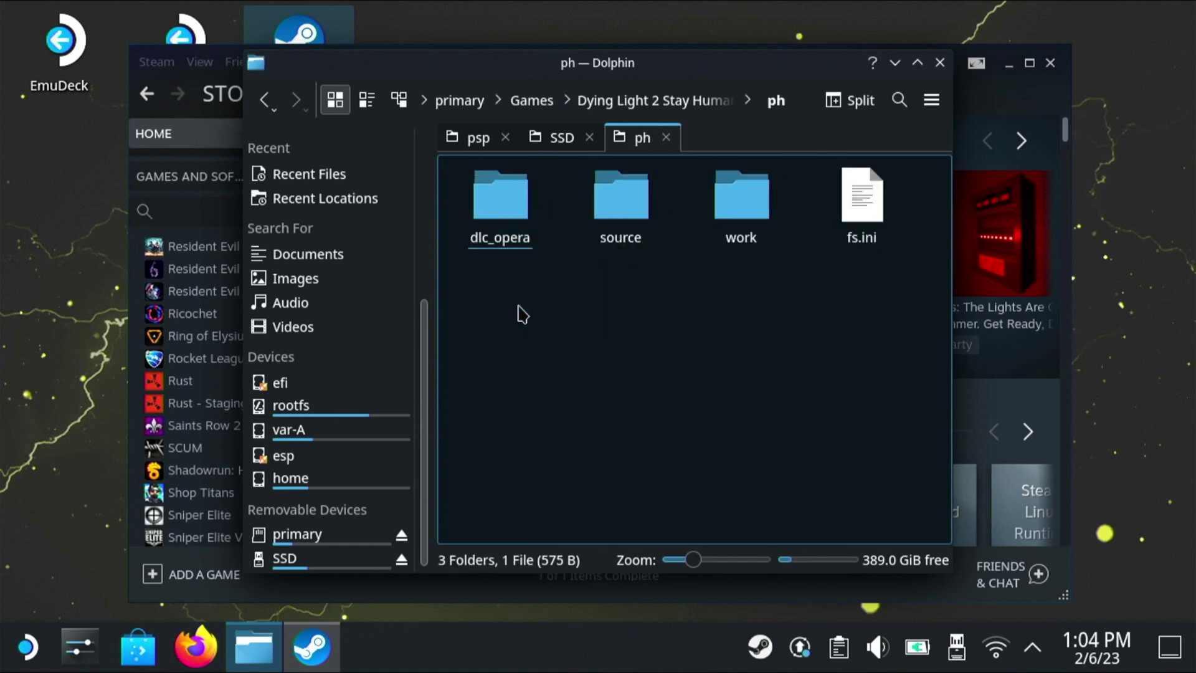
{"action": "left_click", "coordinate": [738, 211]}
{"action": "double_click", "coordinate": [739, 212]}
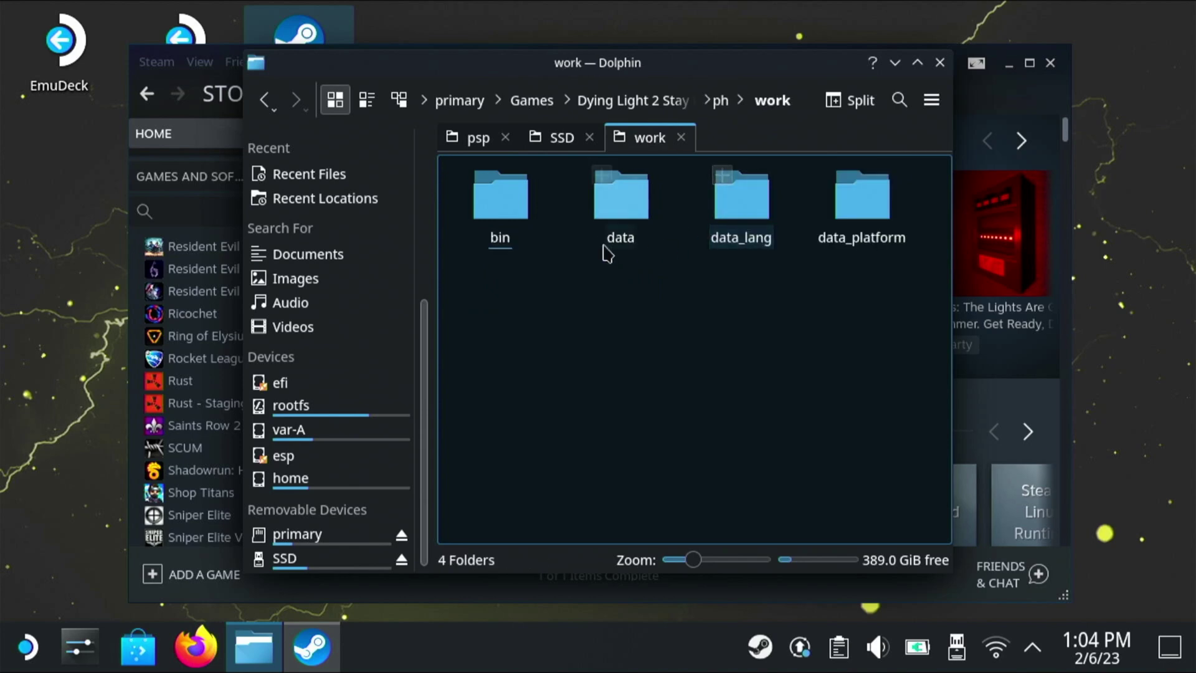
{"action": "left_click", "coordinate": [496, 201]}
{"action": "double_click", "coordinate": [506, 208]}
{"action": "double_click", "coordinate": [504, 204]}
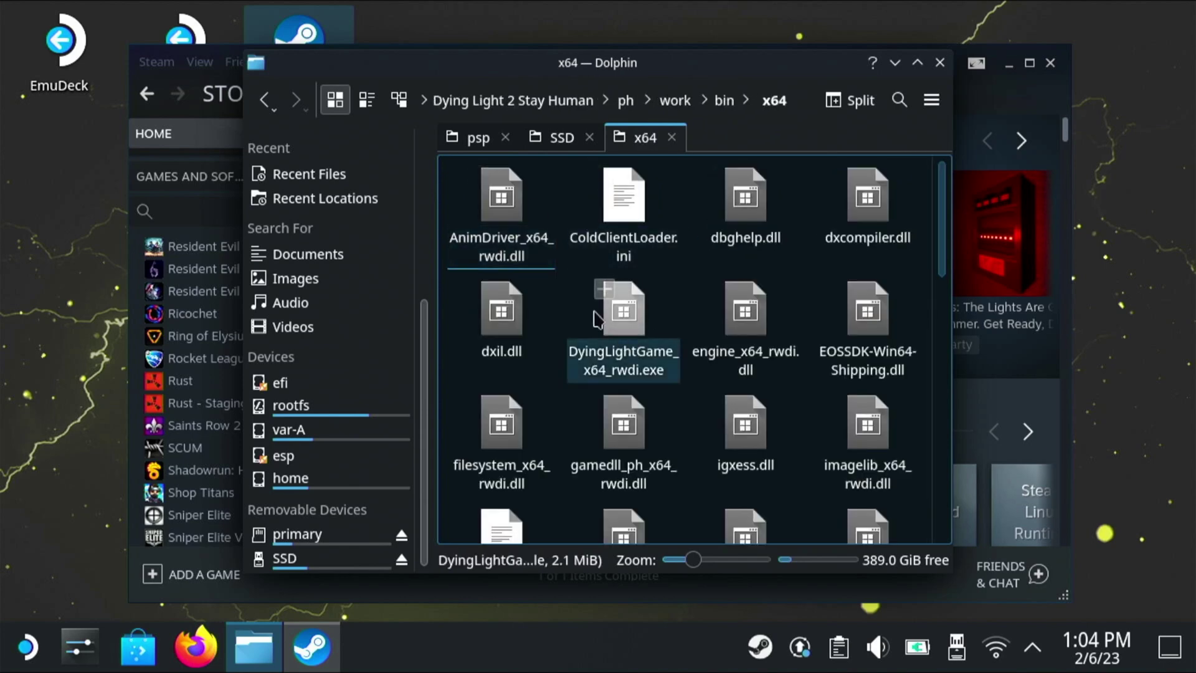
Add DyingLightGame_x64_rwdi.exe to Steam from its context menu, then close Dolphin
{"action": "right_click", "coordinate": [621, 325]}
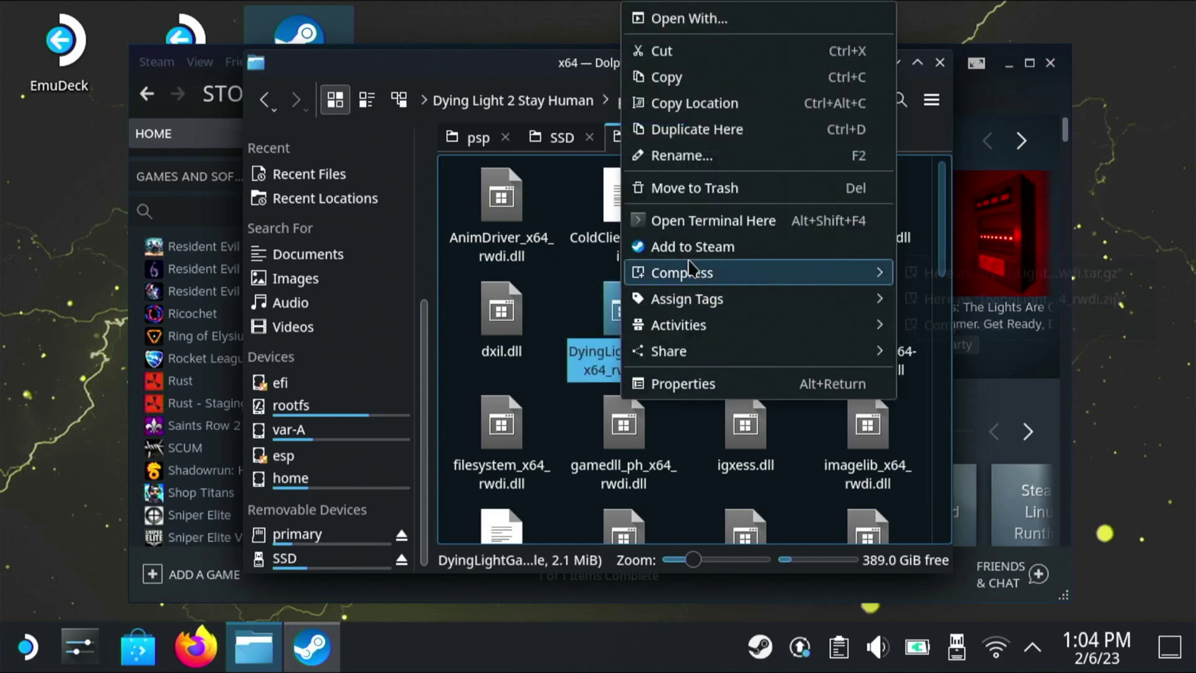
{"action": "left_click", "coordinate": [692, 246]}
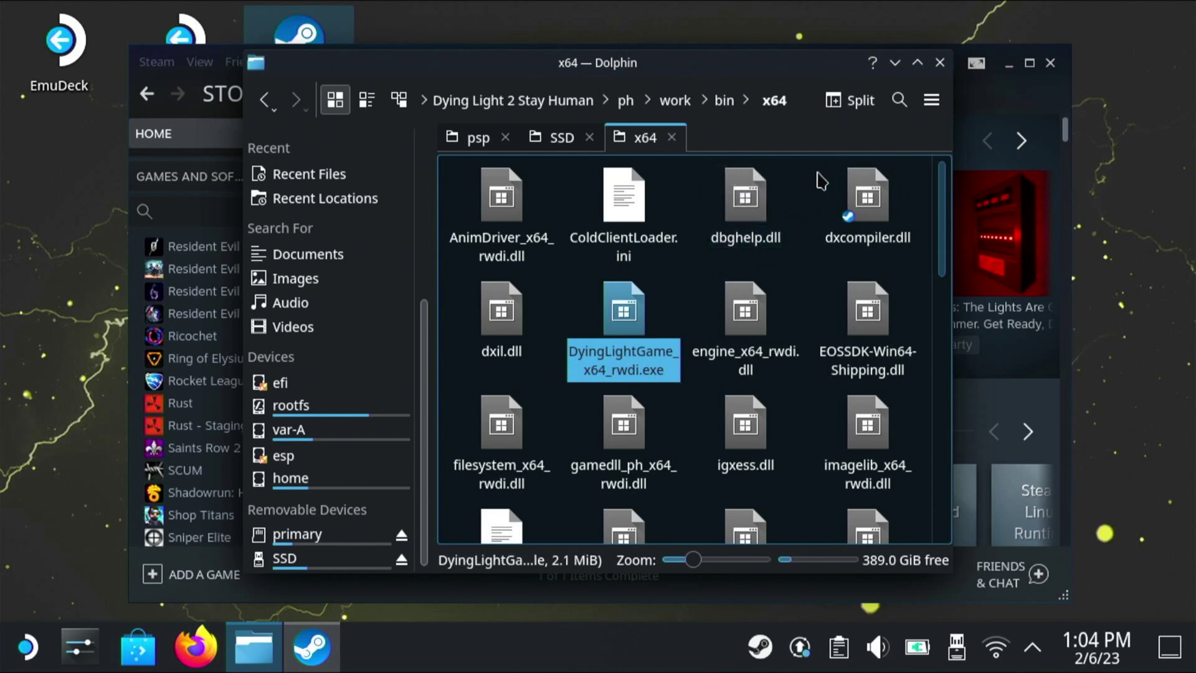
{"action": "left_click", "coordinate": [940, 63]}
{"action": "scroll", "coordinate": [226, 411], "scroll_direction": "down", "scroll_amount": 3}
{"action": "scroll", "coordinate": [237, 424], "scroll_direction": "down", "scroll_amount": 15}
{"action": "scroll", "coordinate": [258, 438], "scroll_direction": "up", "scroll_amount": 15}
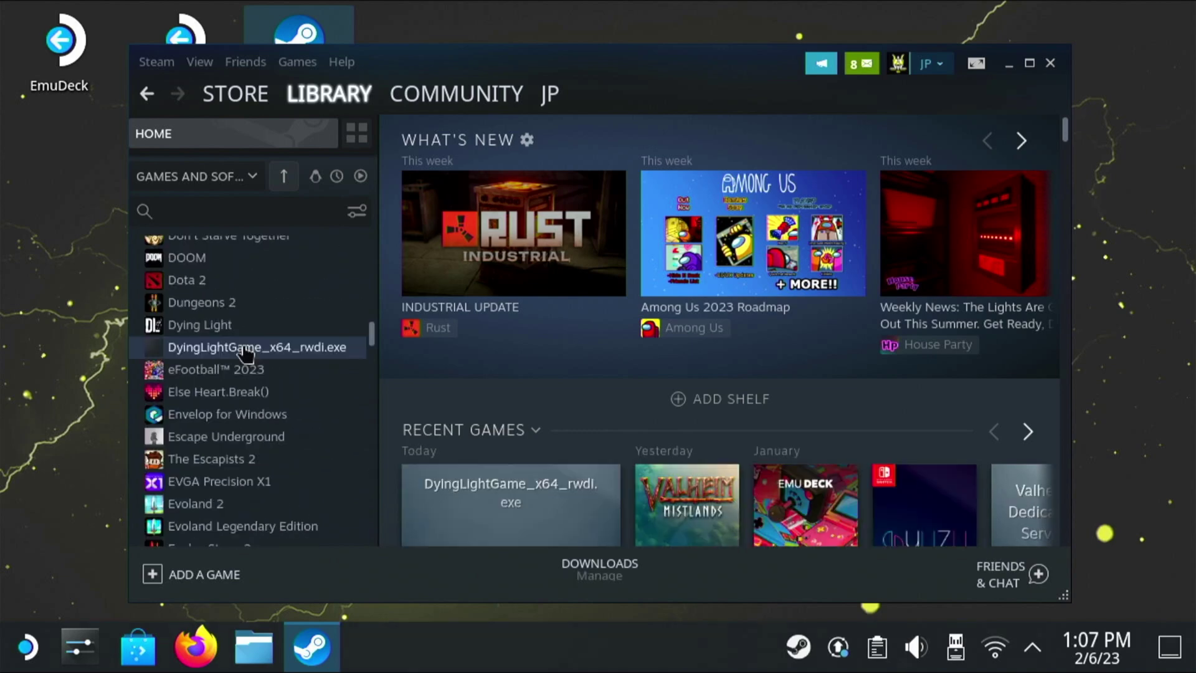
Force the new DyingLightGame_x64_rwdi.exe entry to use the Proton 7.0-6 compatibility tool
{"action": "left_click", "coordinate": [246, 350]}
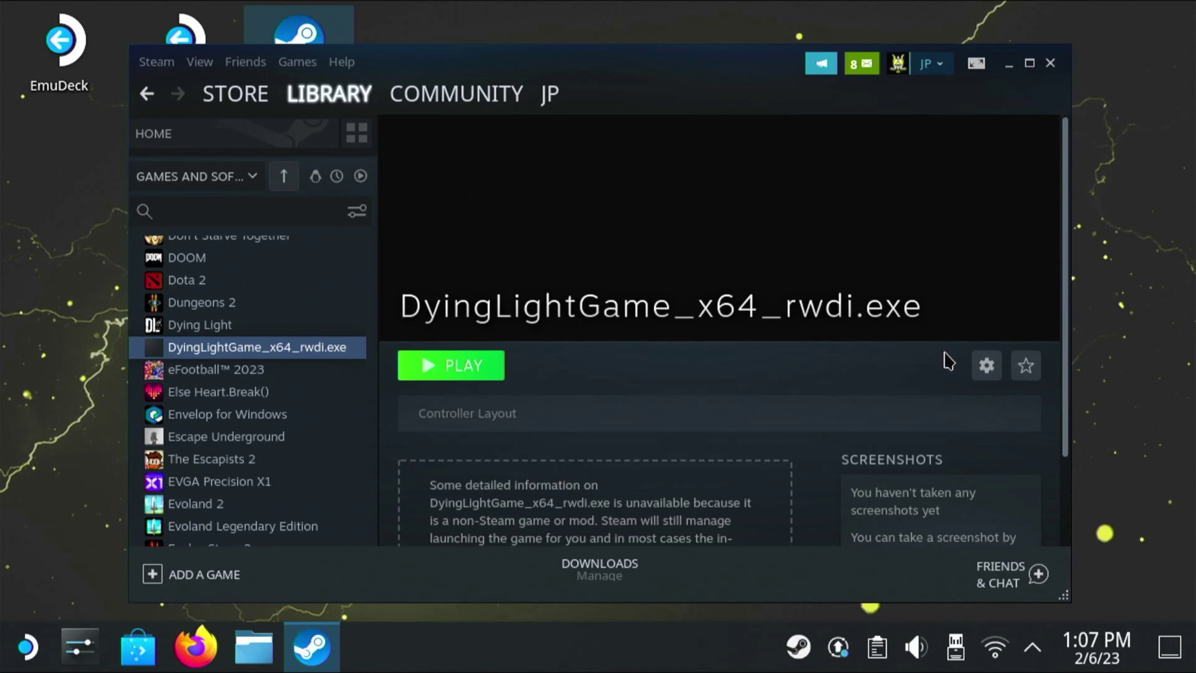
{"action": "left_click", "coordinate": [986, 365]}
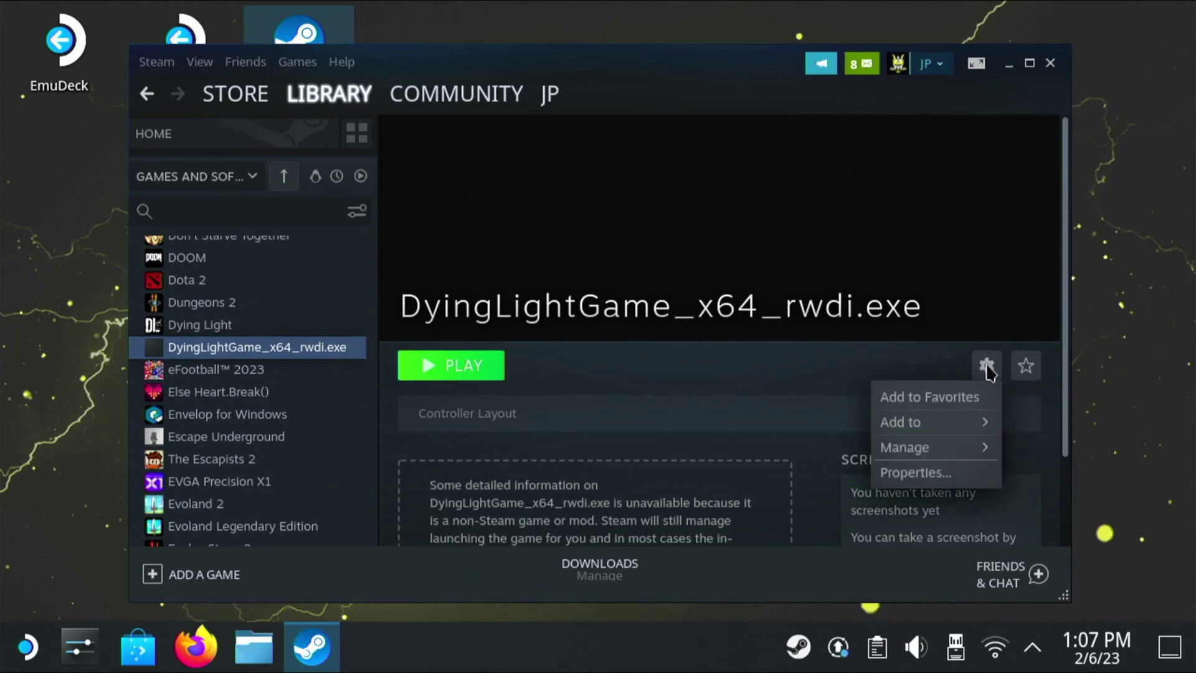
{"action": "left_click", "coordinate": [915, 473]}
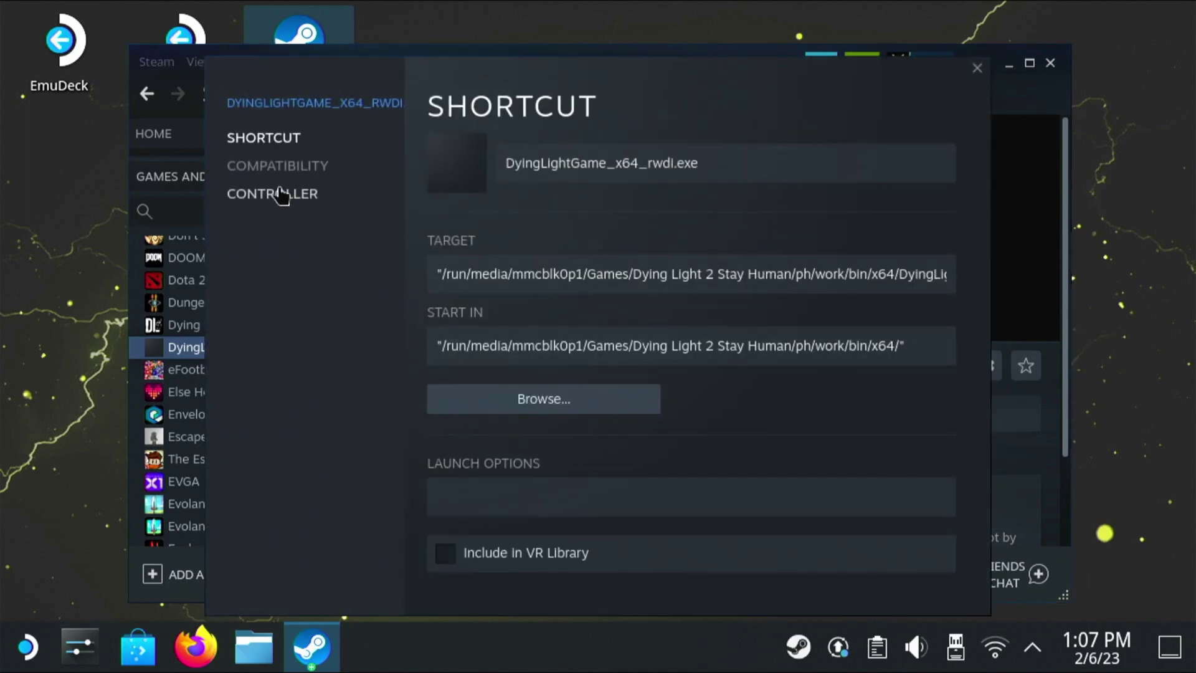
{"action": "left_click", "coordinate": [250, 166]}
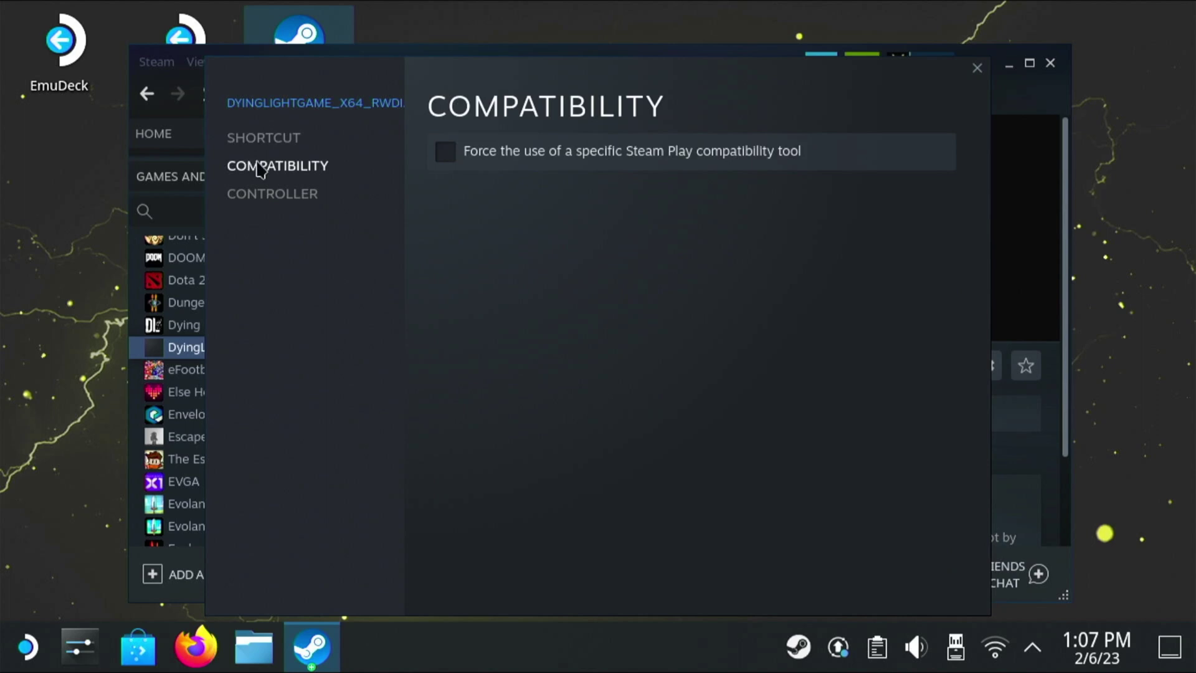
{"action": "left_click", "coordinate": [446, 152]}
{"action": "left_click", "coordinate": [487, 204]}
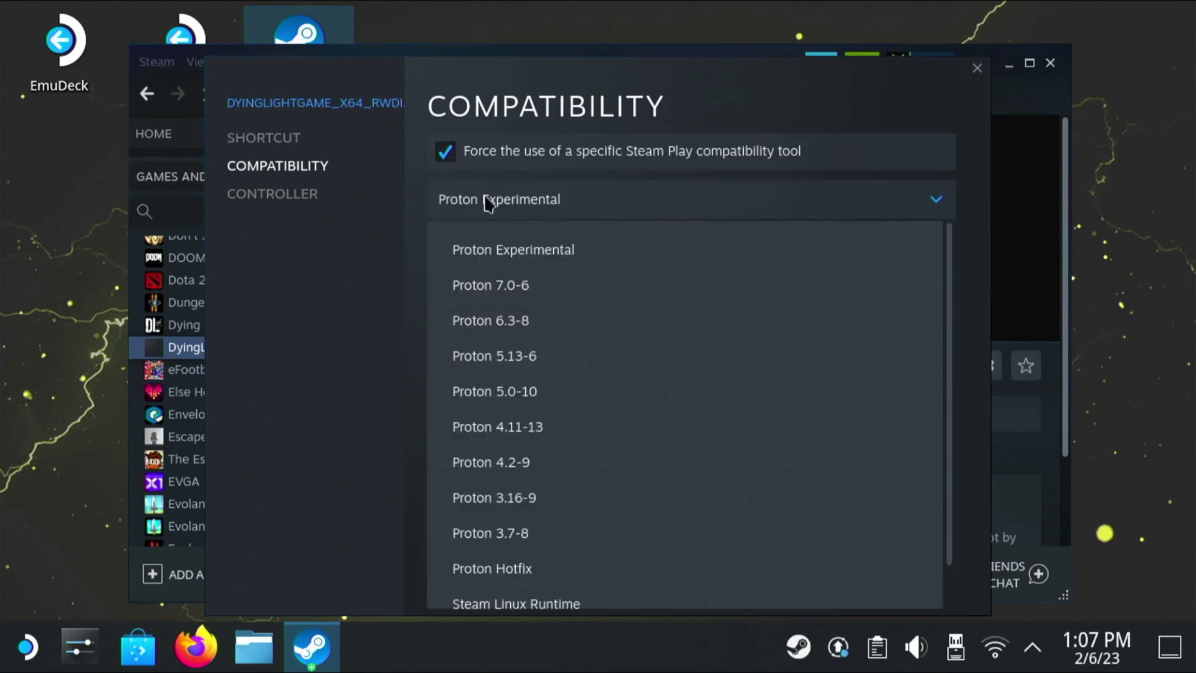
{"action": "left_click", "coordinate": [553, 295]}
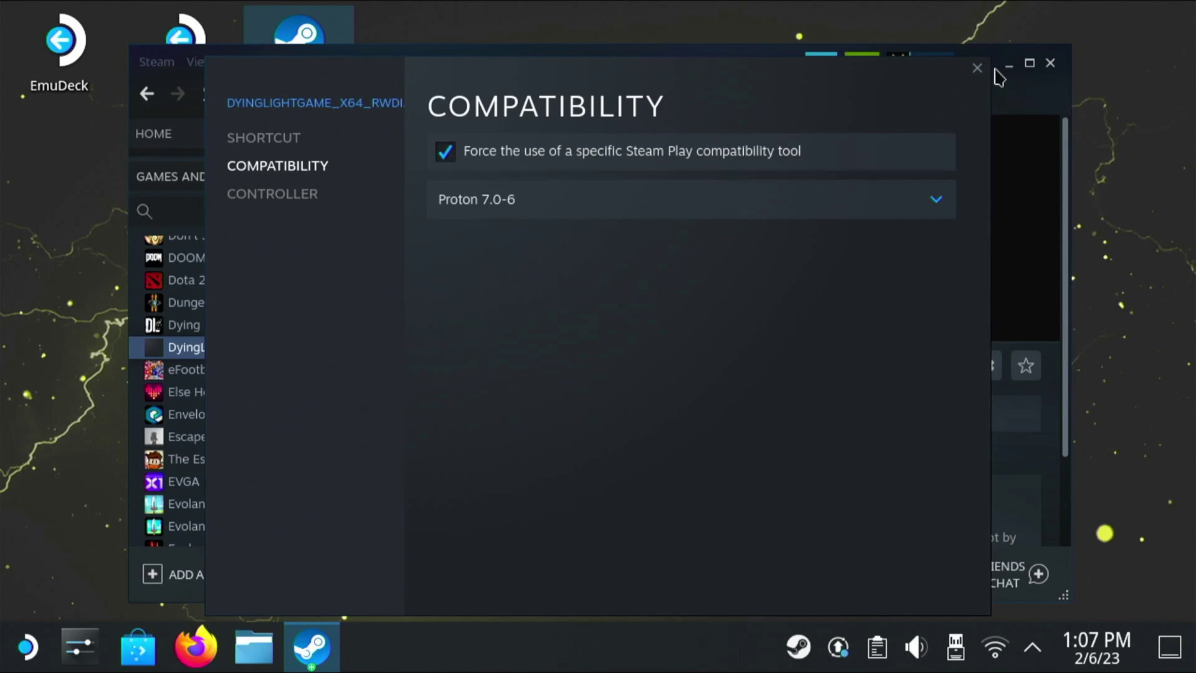
{"action": "left_click", "coordinate": [977, 69]}
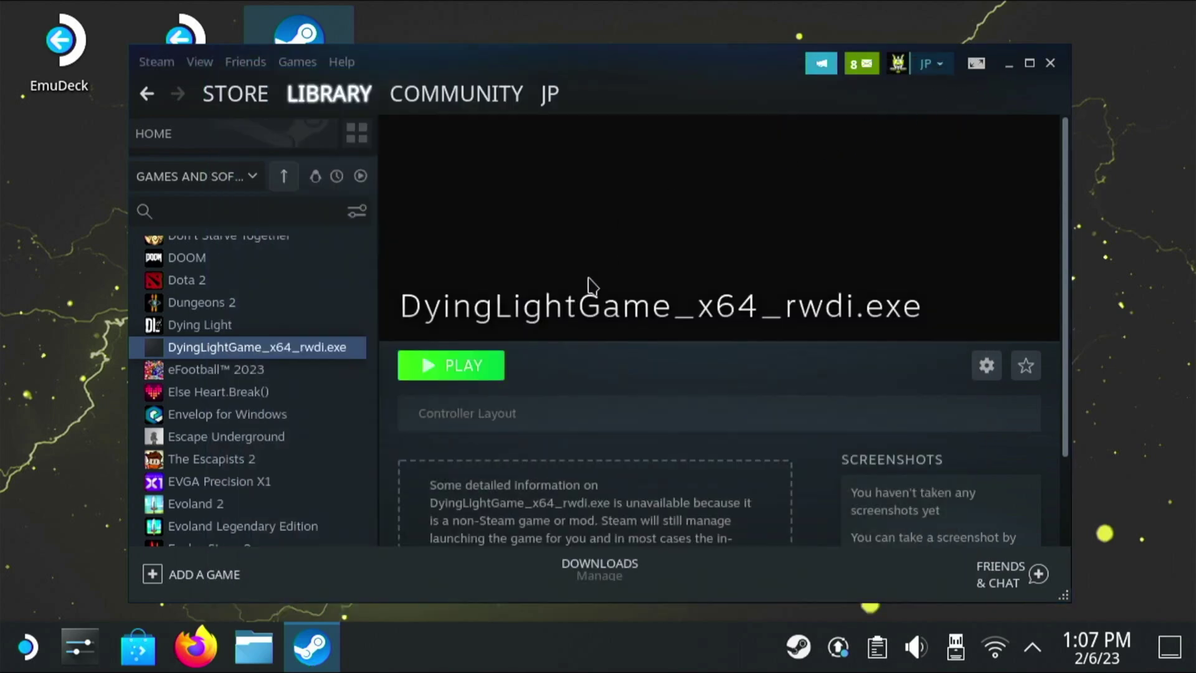
Close the Steam client and restart the Steam Deck from the application launcher
{"action": "left_click", "coordinate": [1050, 64]}
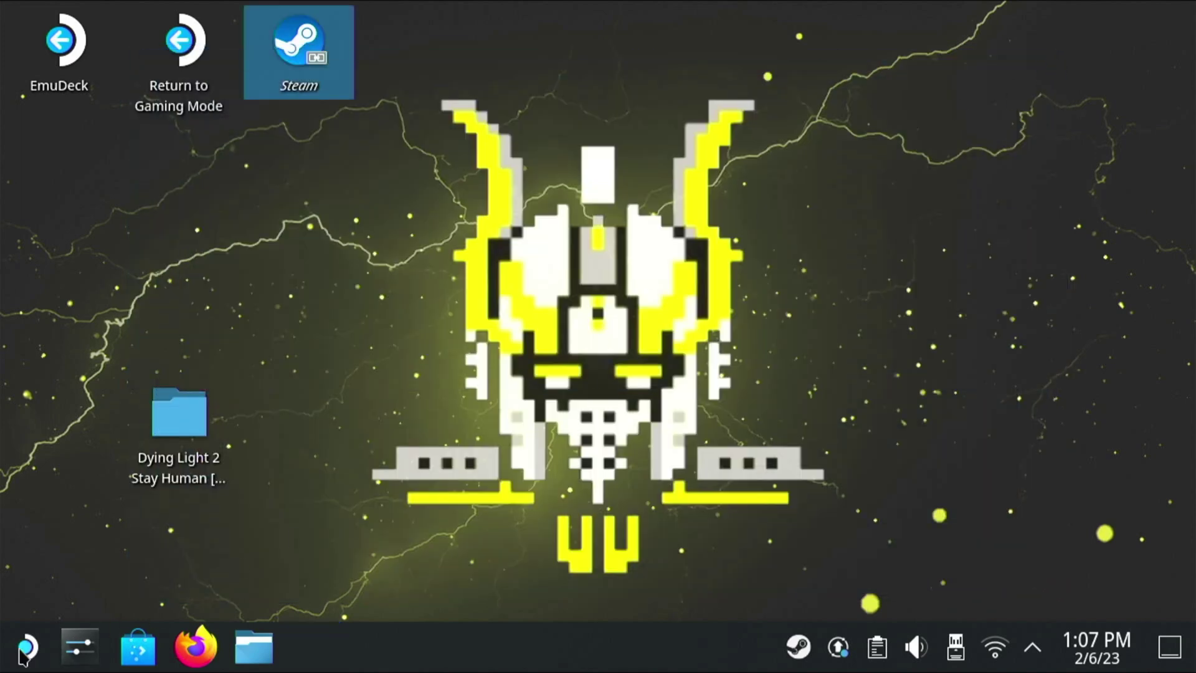
{"action": "left_click", "coordinate": [25, 648]}
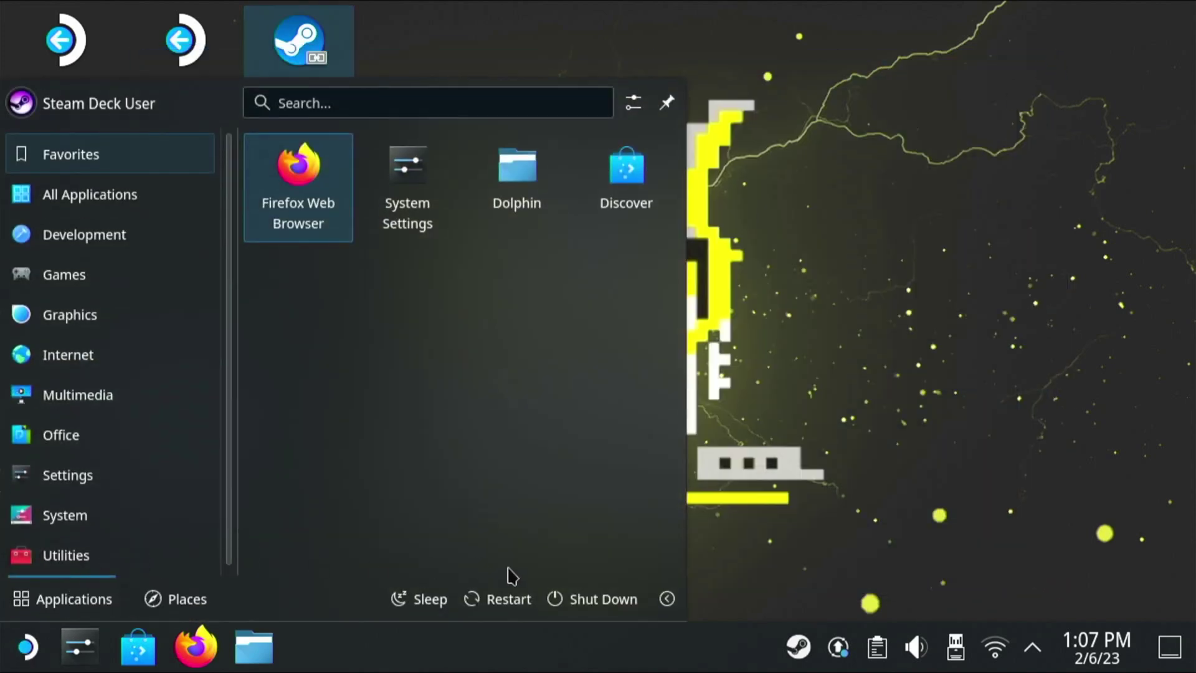
{"action": "left_click", "coordinate": [507, 601]}
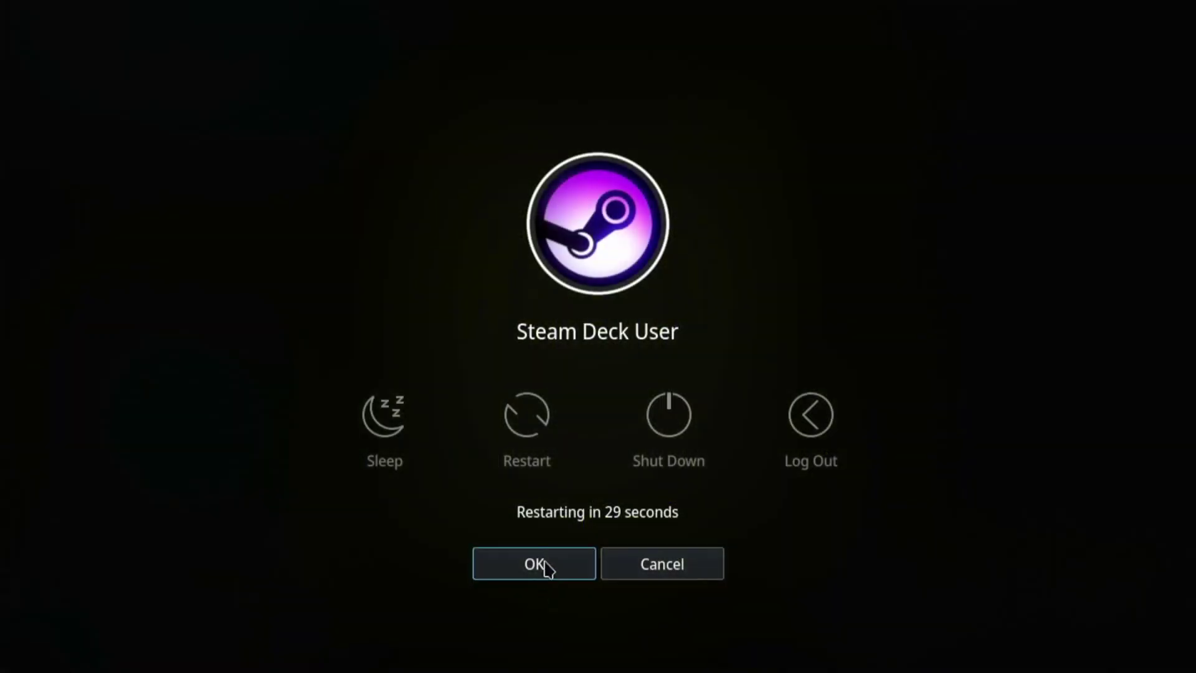
{"action": "left_click", "coordinate": [542, 567]}
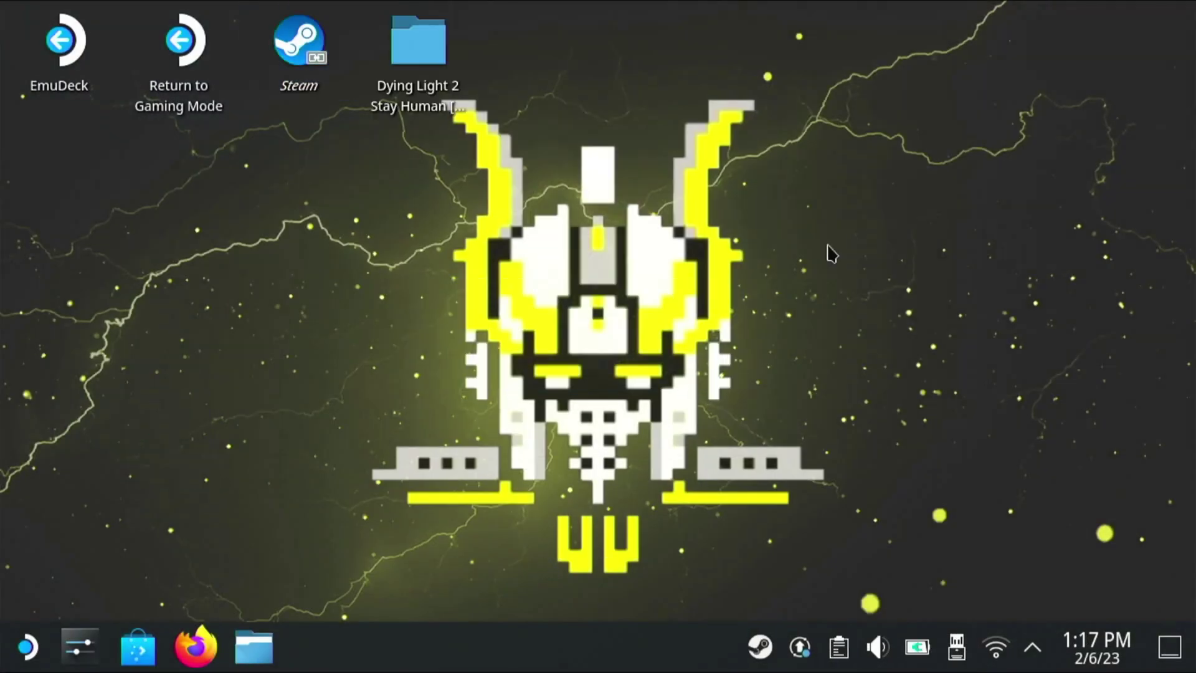
Search Discover for 'pro' and install ProtonUp-Qt
{"action": "left_click", "coordinate": [138, 648]}
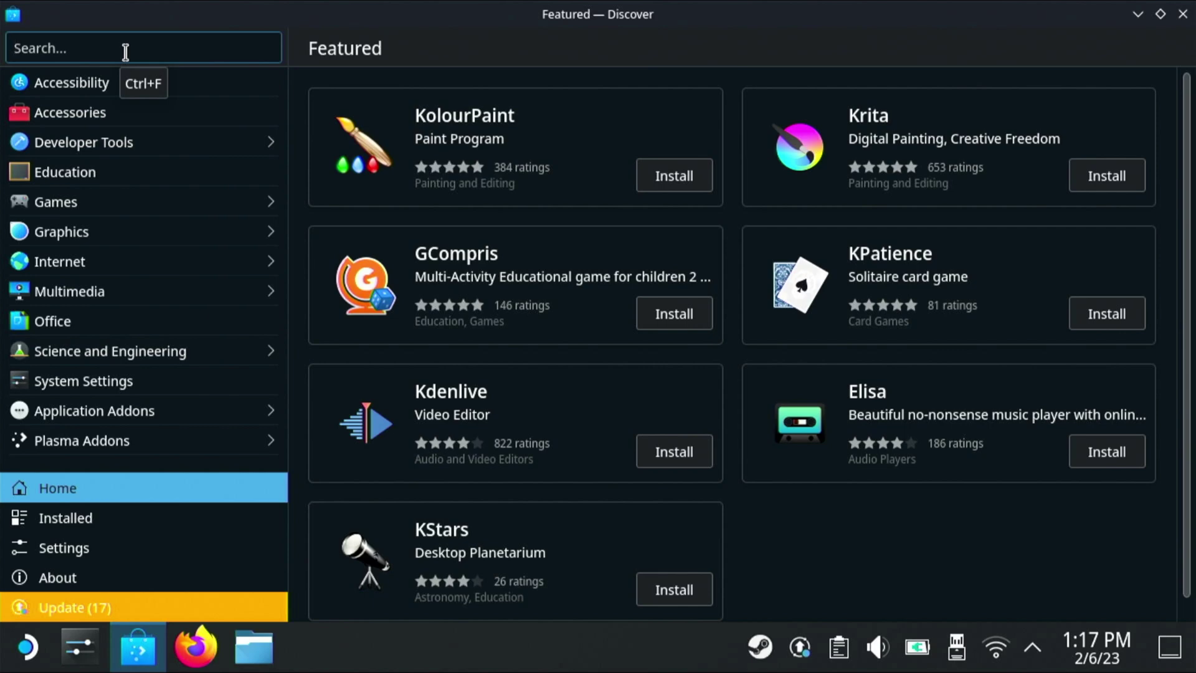
{"action": "type", "text": "protonup"}
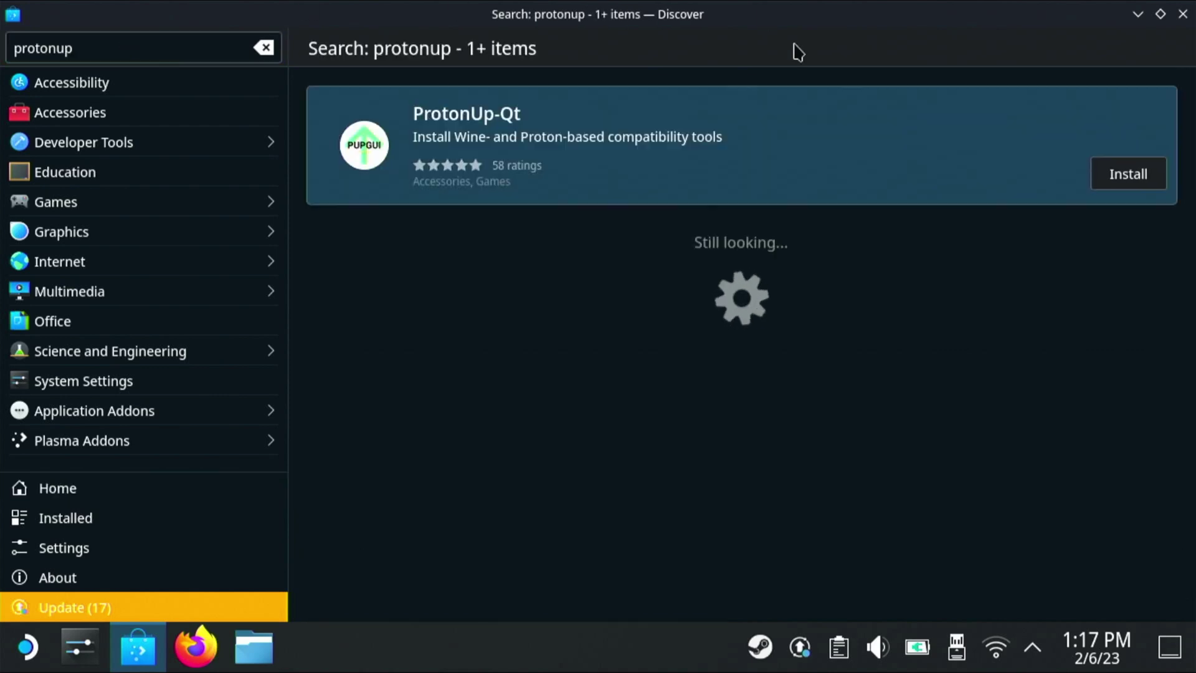
{"action": "left_click", "coordinate": [1136, 186]}
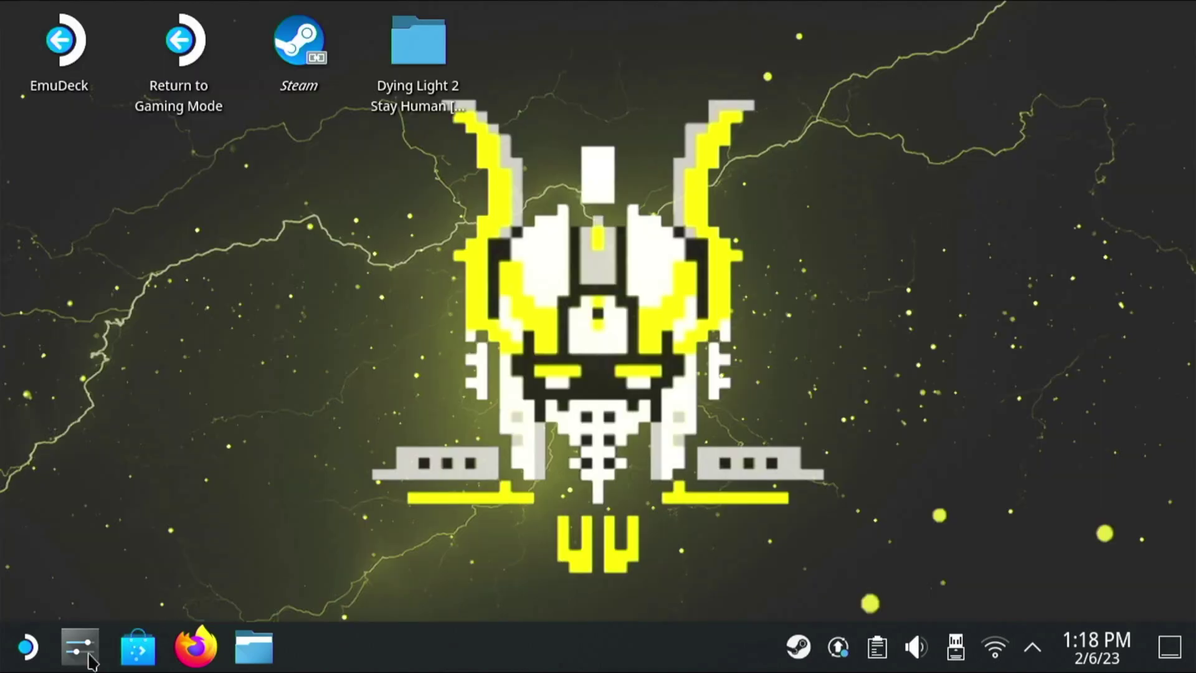
Launch ProtonUp-Qt from the Utilities category of the application launcher
{"action": "left_click", "coordinate": [29, 654]}
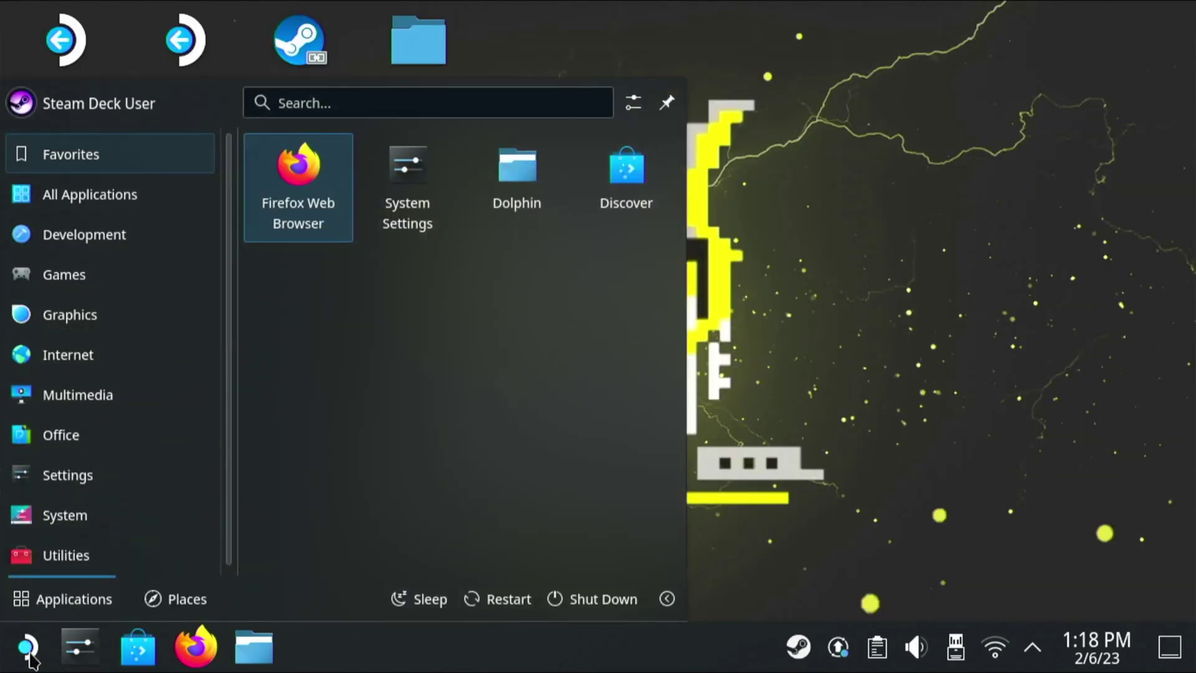
{"action": "left_click", "coordinate": [121, 478]}
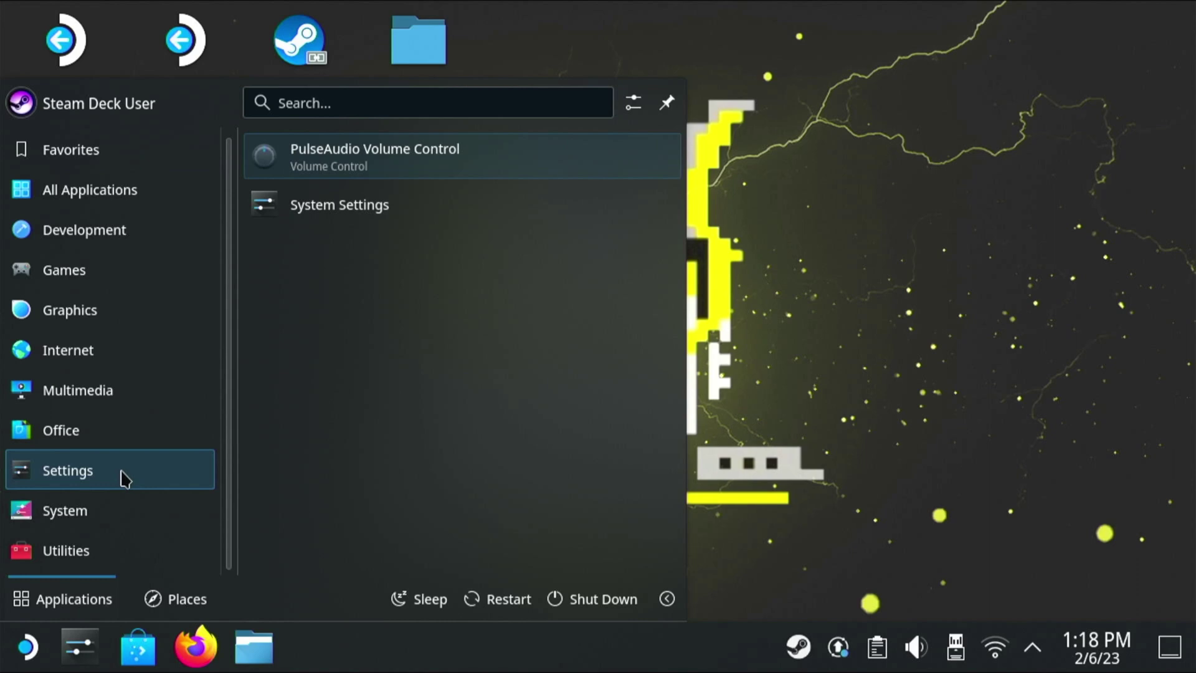
{"action": "left_click", "coordinate": [118, 512]}
{"action": "left_click", "coordinate": [114, 559]}
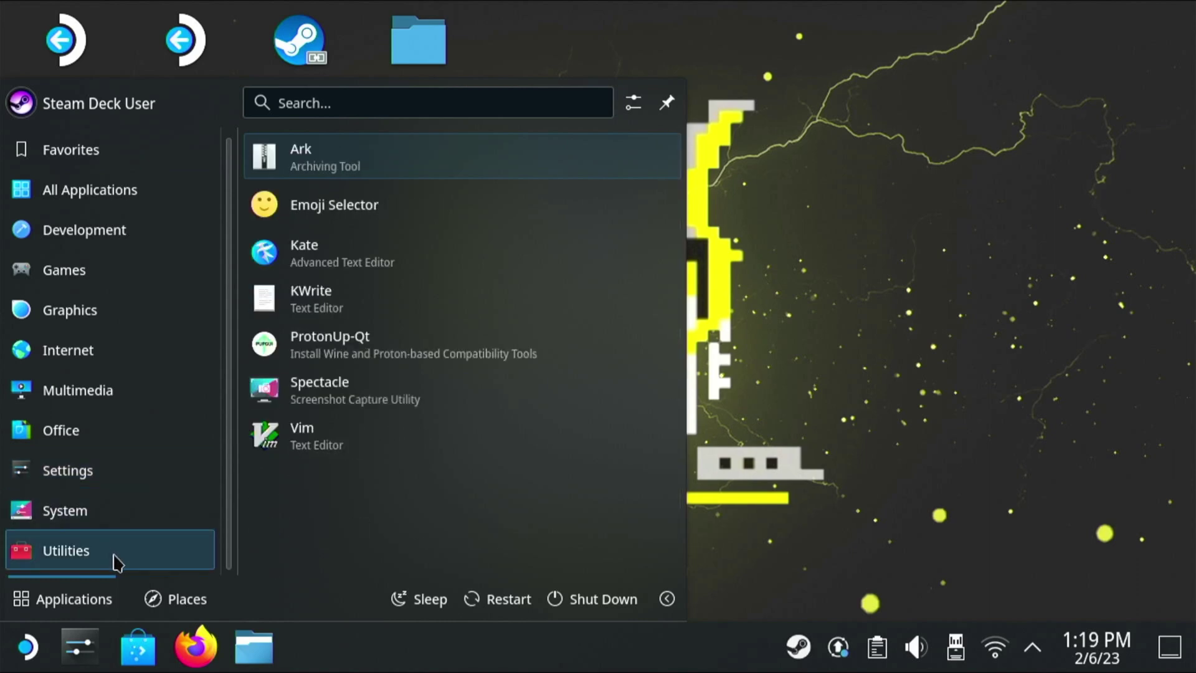
{"action": "left_click", "coordinate": [348, 346]}
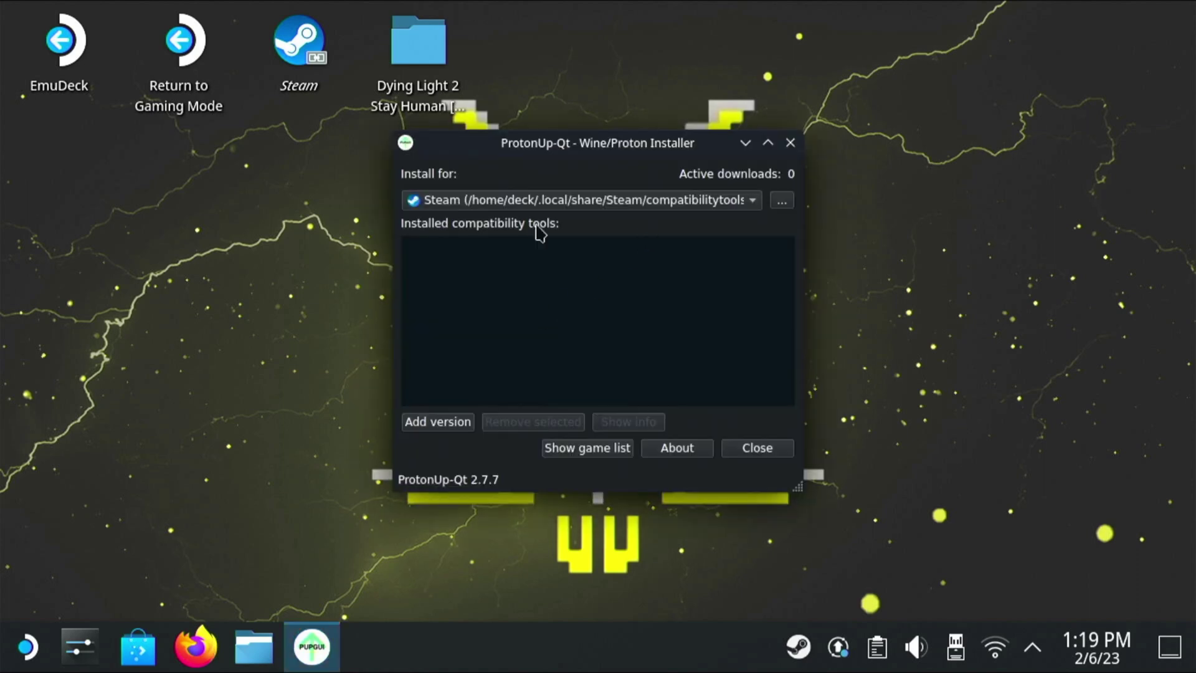
Install GE-Proton version GE-Proton7-48 into Steam's compatibility tools folder
{"action": "left_click", "coordinate": [756, 206]}
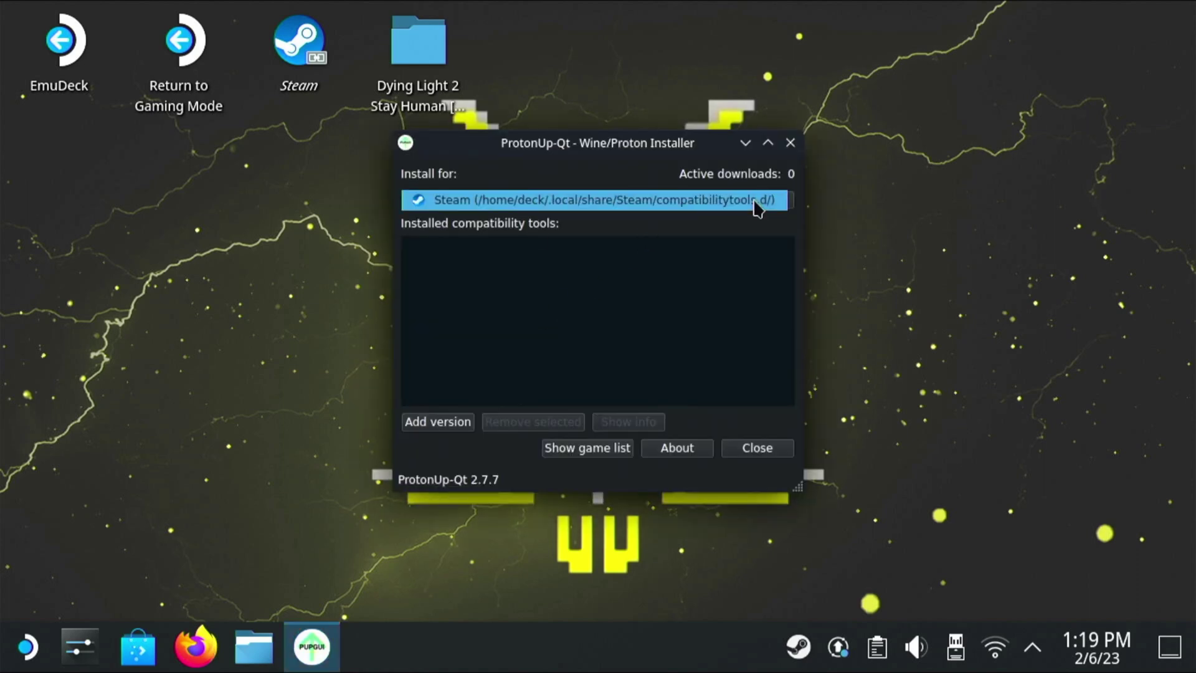
{"action": "left_click", "coordinate": [595, 200]}
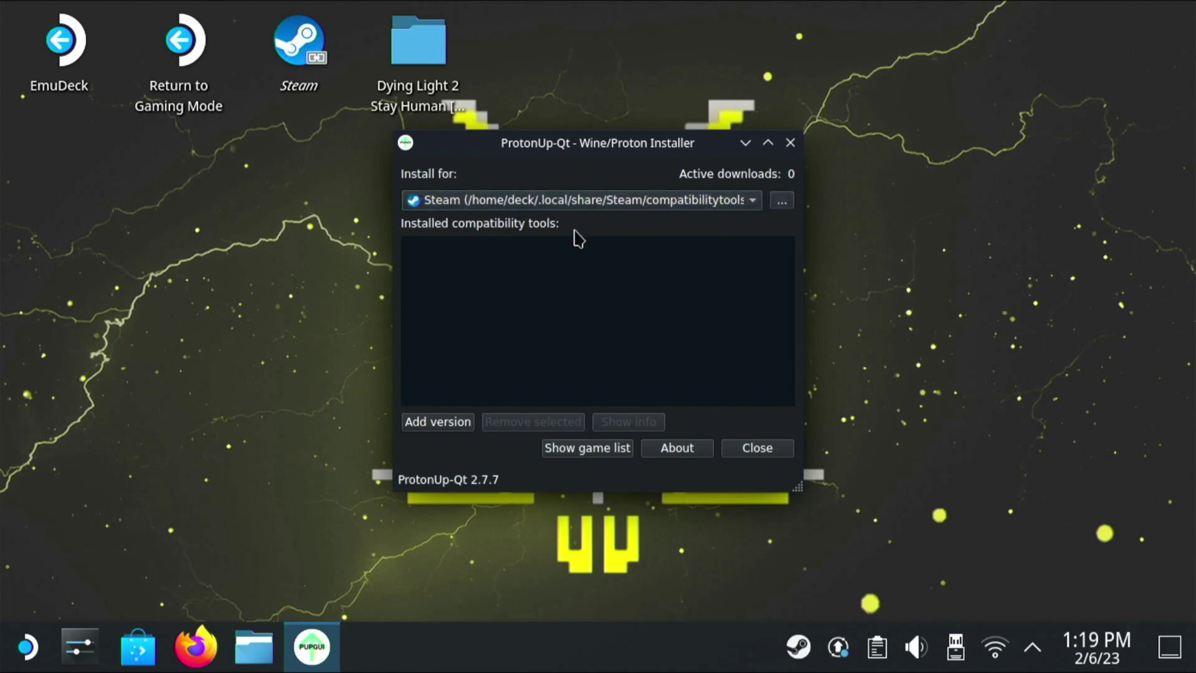
{"action": "left_click", "coordinate": [457, 424]}
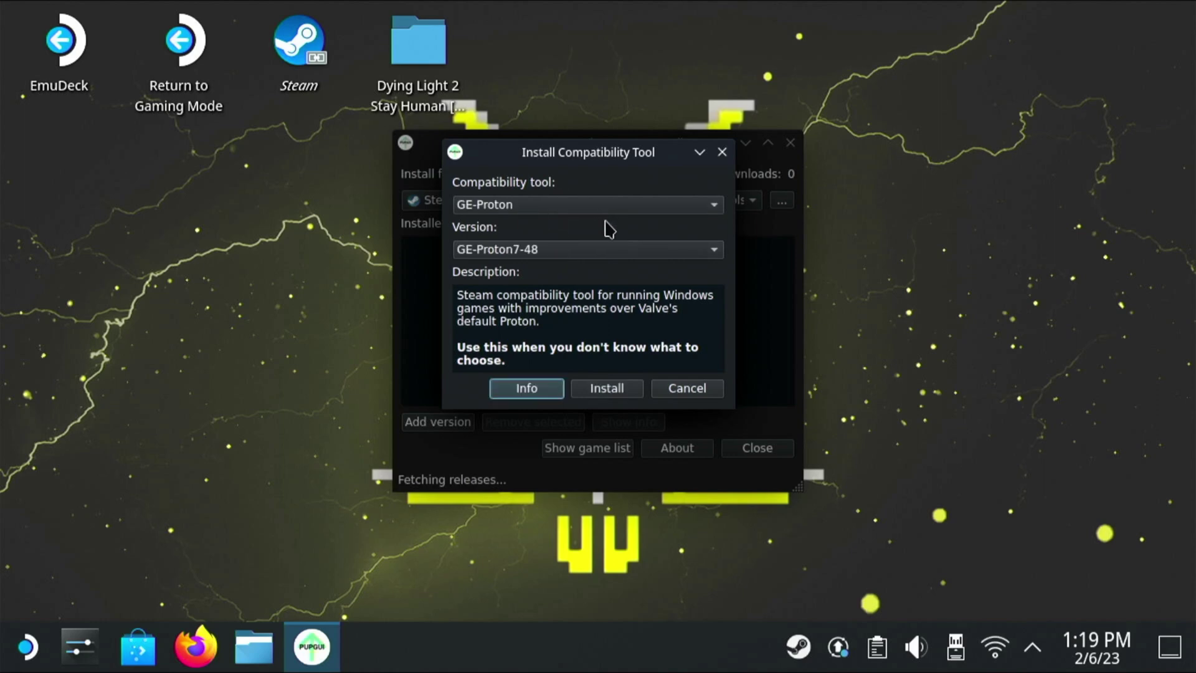
{"action": "left_click", "coordinate": [586, 204]}
{"action": "left_click", "coordinate": [507, 208]}
{"action": "left_click", "coordinate": [567, 248]}
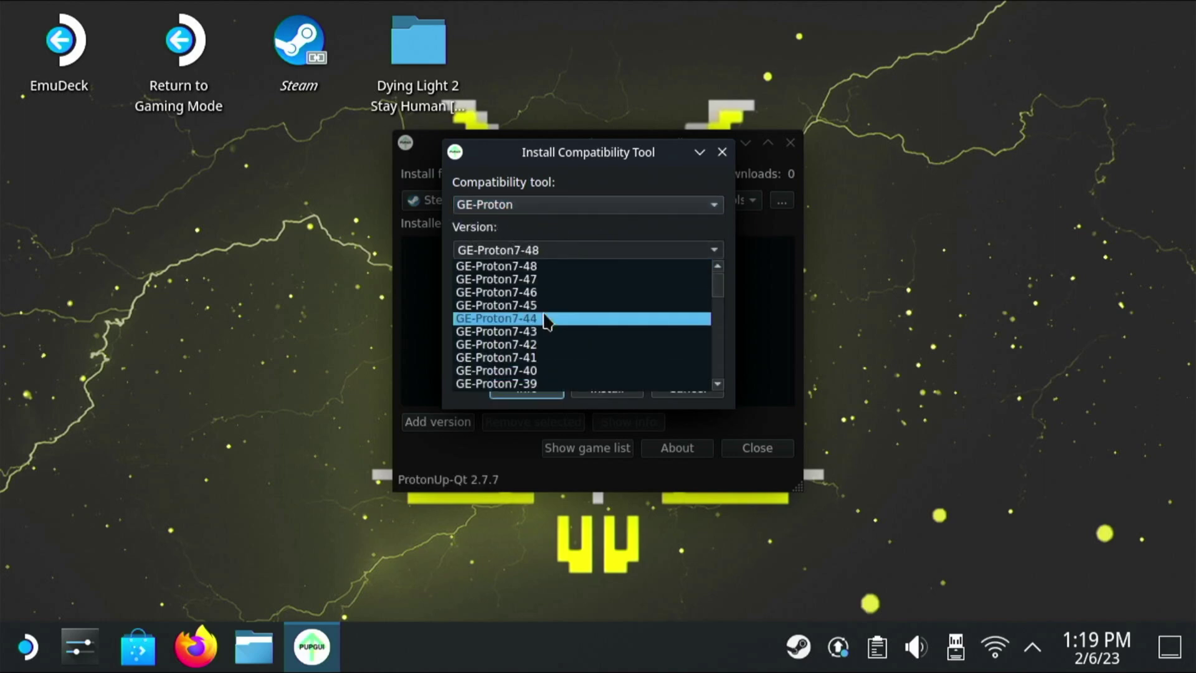
{"action": "left_click", "coordinate": [541, 266]}
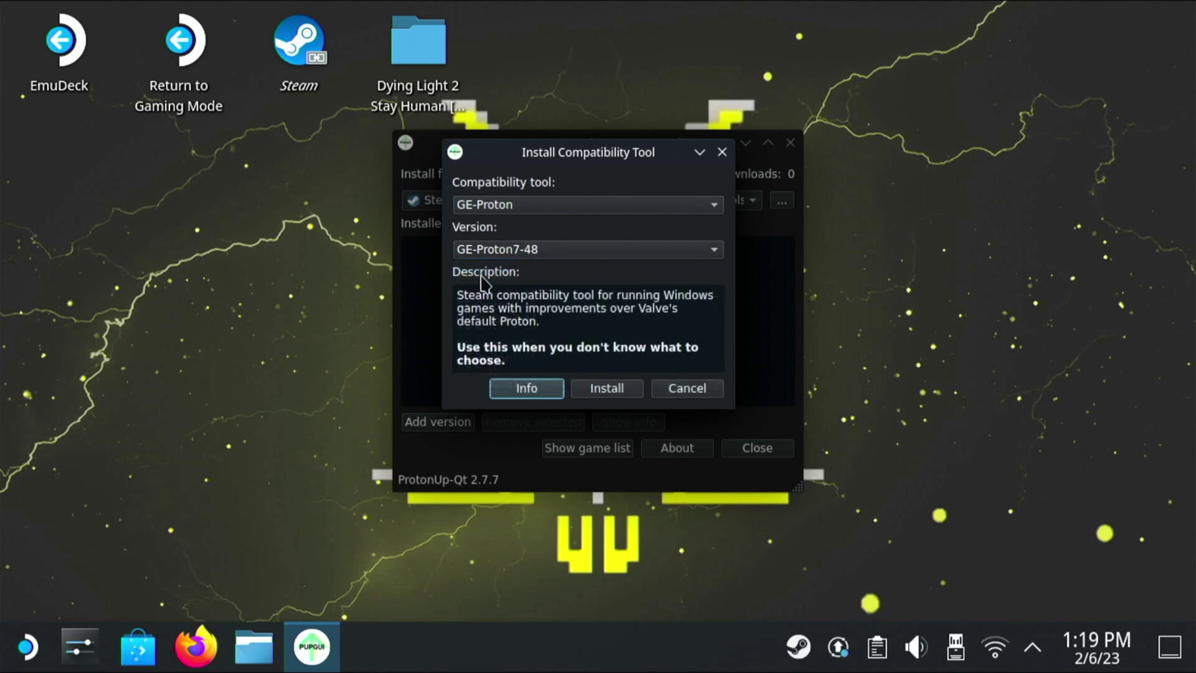
{"action": "left_click", "coordinate": [603, 393]}
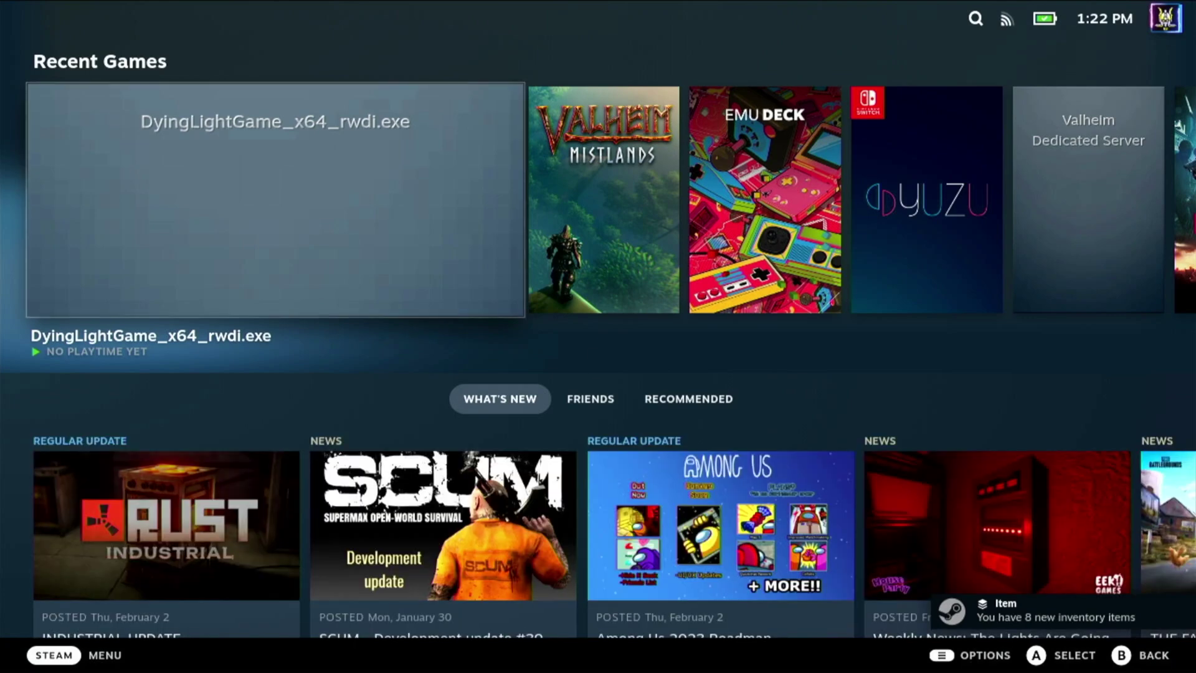
Force GE-Proton7-48 in DyingLightGame_x64_rwdi.exe's compatibility properties and return to its game page
{"action": "left_click", "coordinate": [432, 246]}
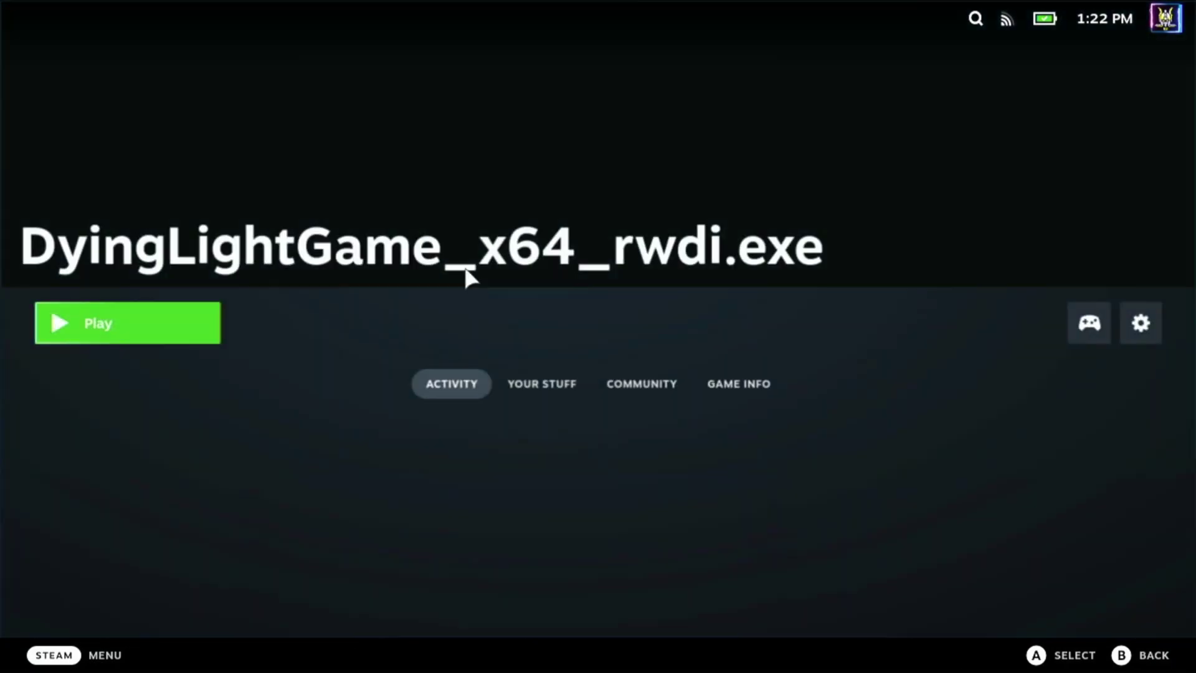
{"action": "left_click", "coordinate": [1142, 322]}
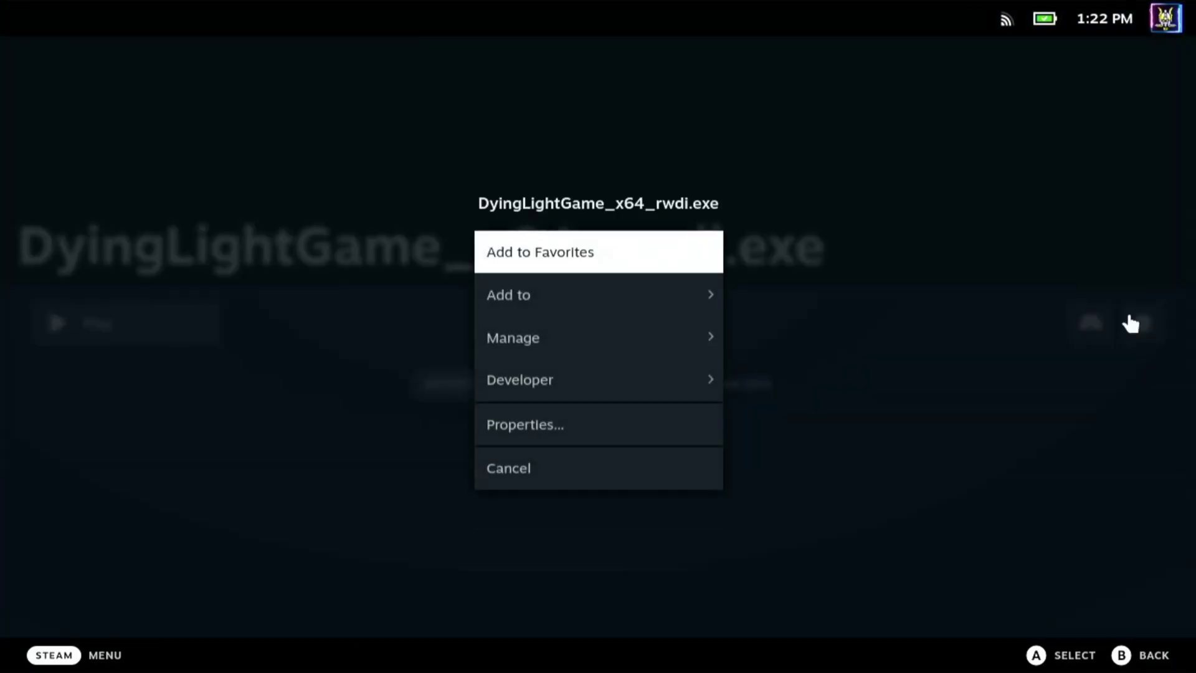
{"action": "left_click", "coordinate": [592, 436]}
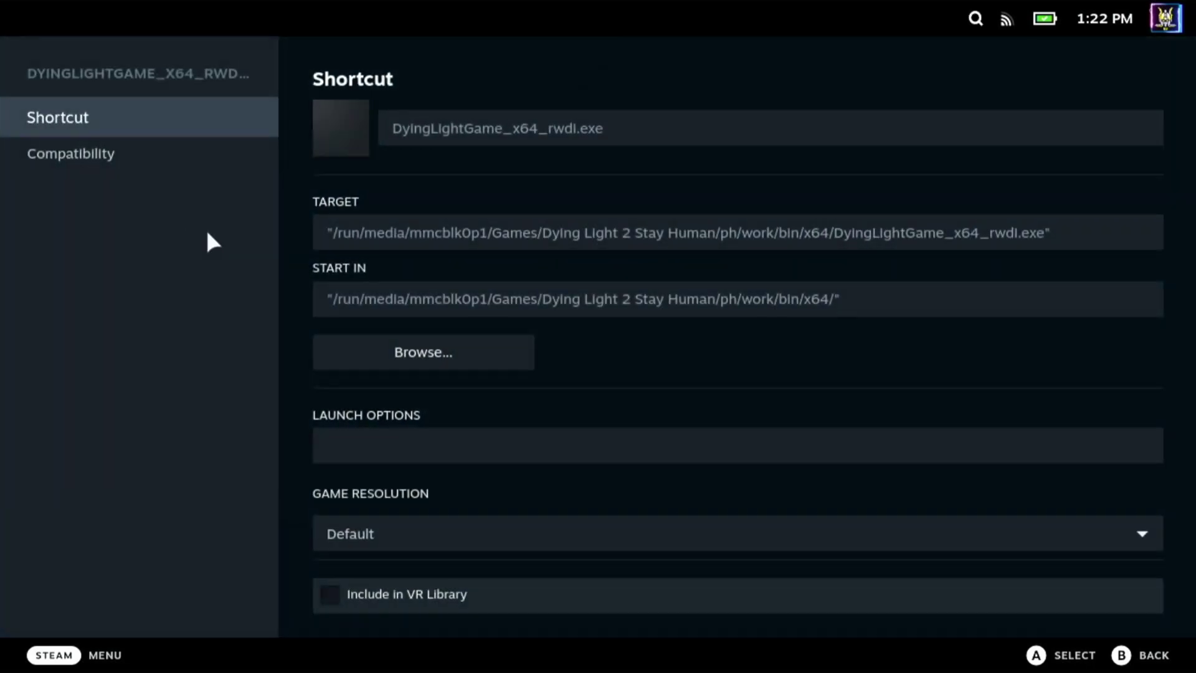
{"action": "left_click", "coordinate": [98, 161]}
{"action": "left_click", "coordinate": [454, 179]}
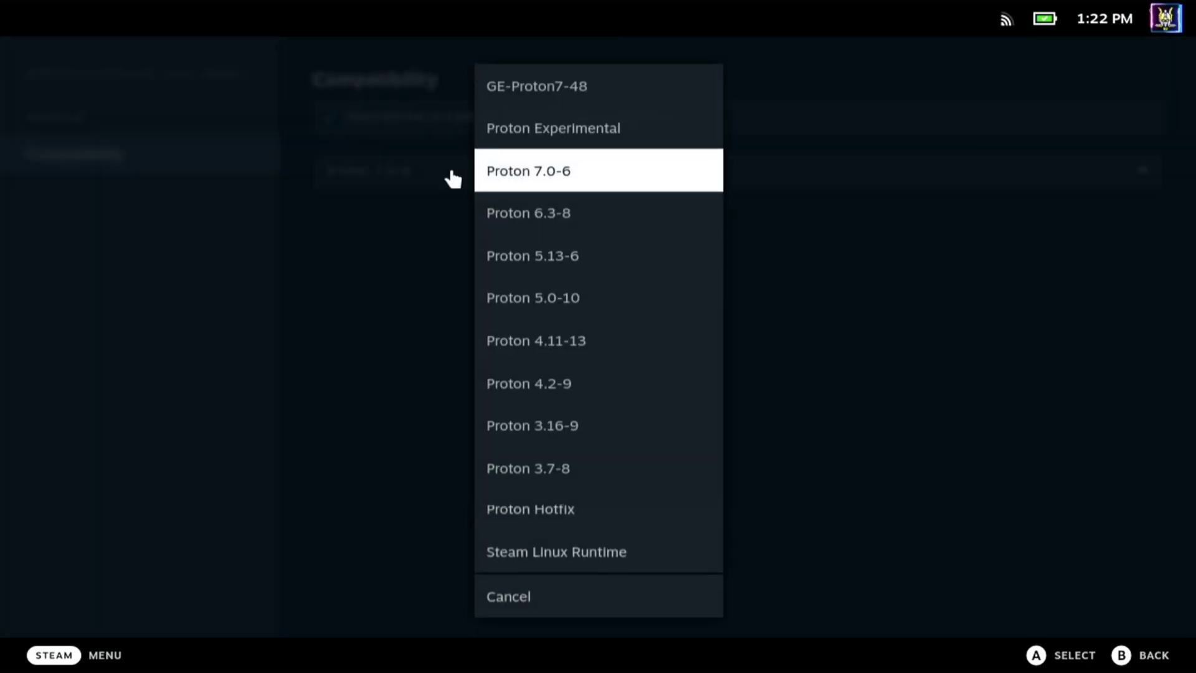
{"action": "left_click", "coordinate": [534, 90]}
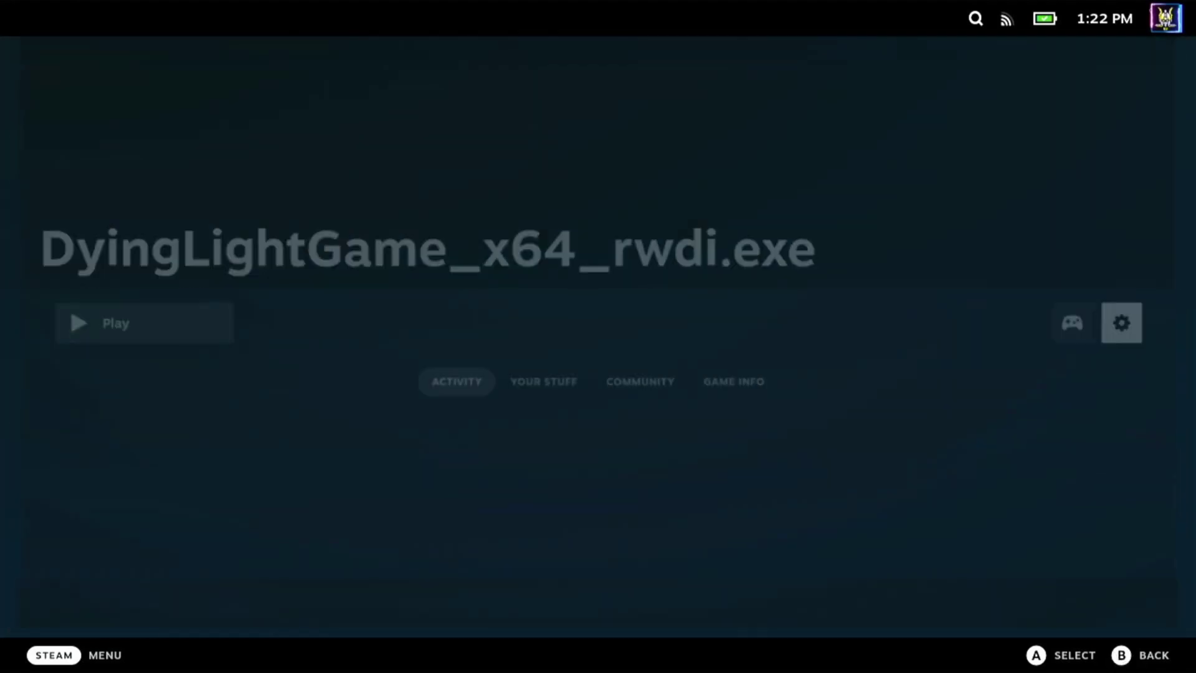
{"action": "left_click", "coordinate": [1124, 657]}
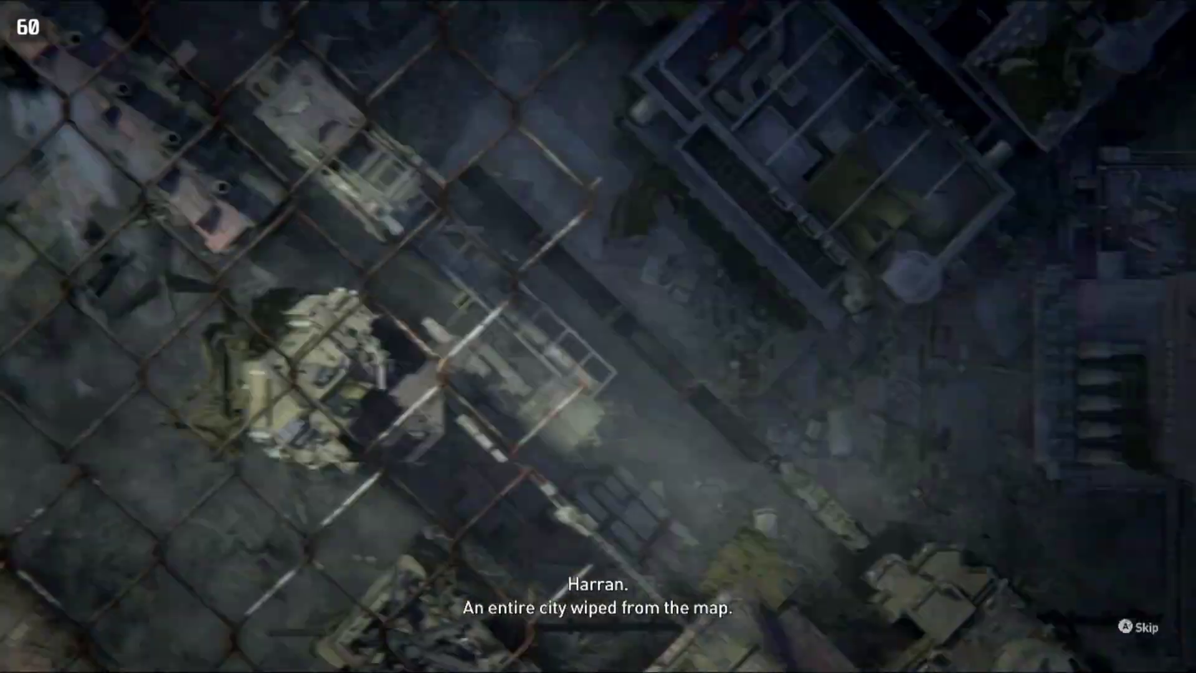
Skip the intro and title screen, confirm brightness, scroll through the license, and dismiss the news notice
{"action": "key", "text": "space"}
{"action": "key", "text": "Return"}
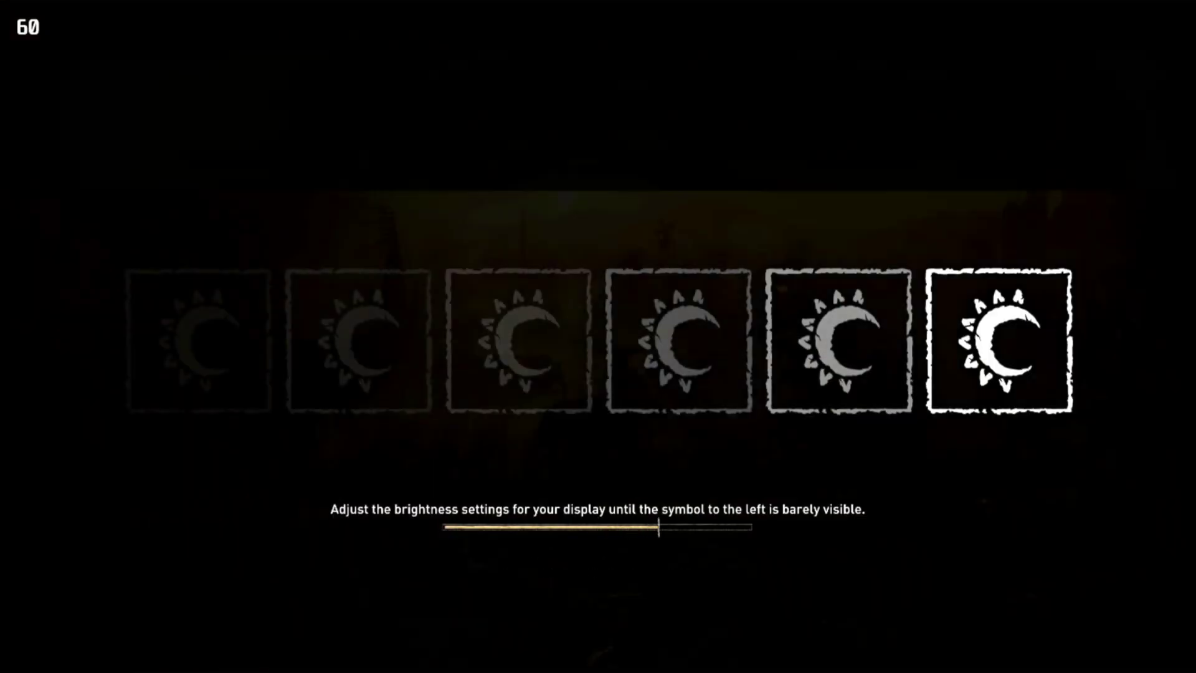
{"action": "key", "text": "Return"}
{"action": "key", "text": "Return"}
{"action": "scroll", "coordinate": [578, 306], "scroll_direction": "down", "scroll_amount": 5}
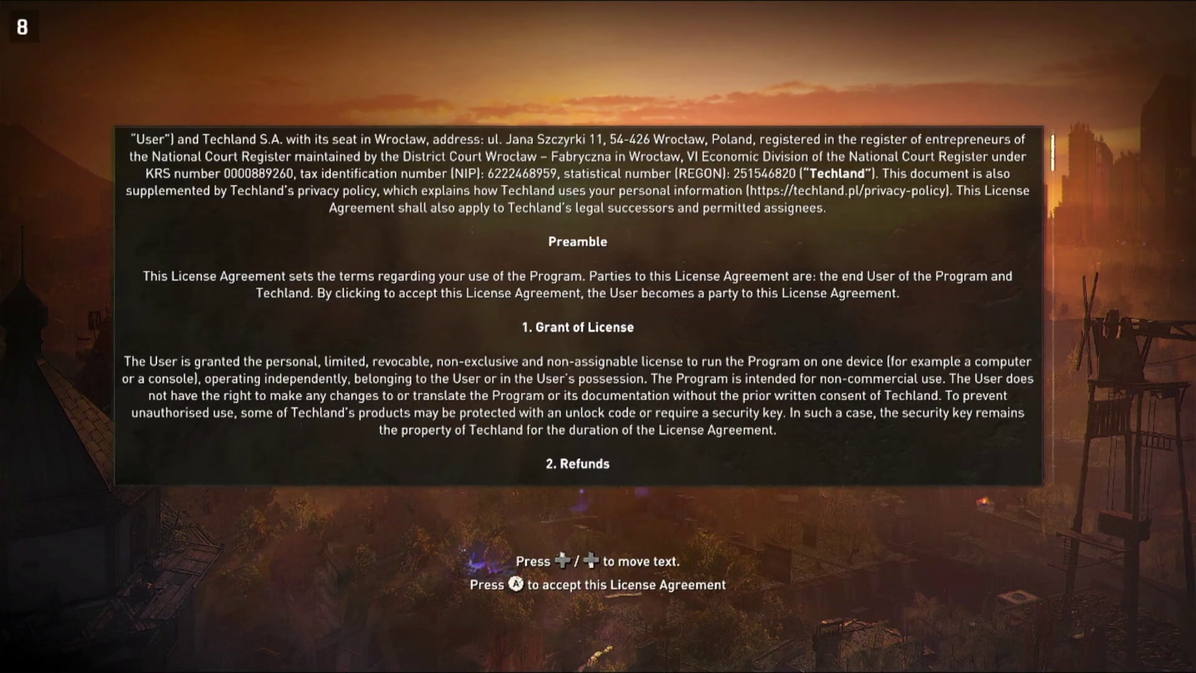
{"action": "scroll", "coordinate": [578, 305], "scroll_direction": "down", "scroll_amount": 10}
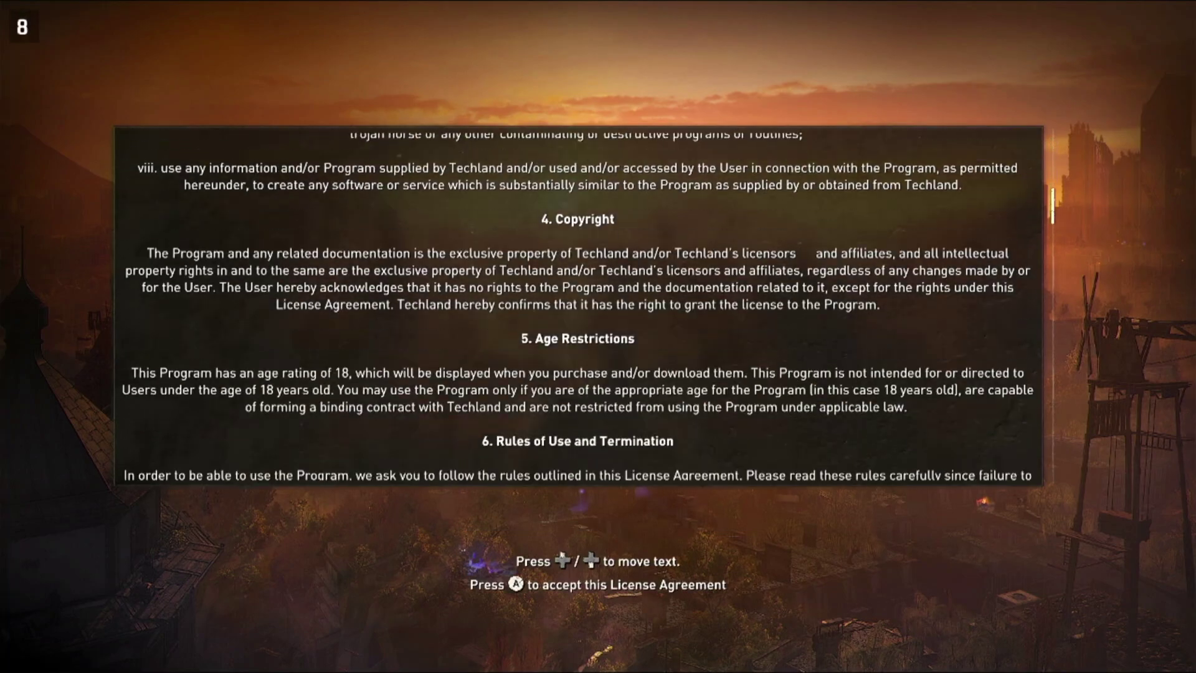
{"action": "scroll", "coordinate": [578, 305], "scroll_direction": "down", "scroll_amount": 5}
{"action": "scroll", "coordinate": [579, 305], "scroll_direction": "down", "scroll_amount": 6}
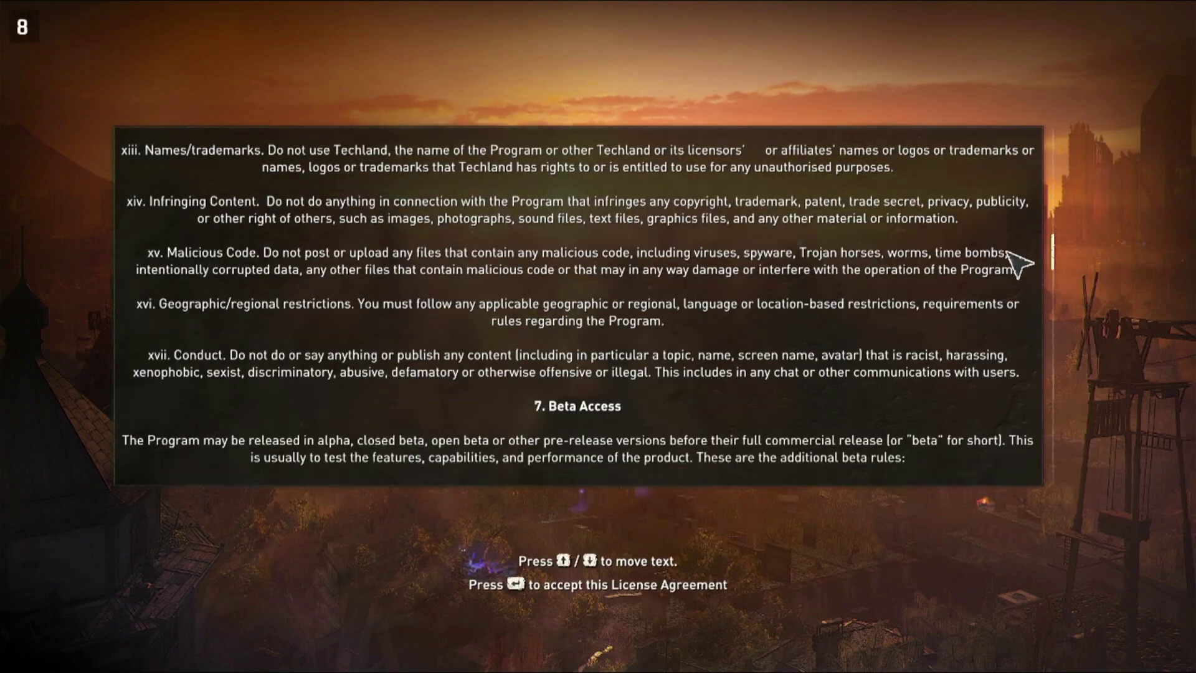
{"action": "scroll", "coordinate": [578, 306], "scroll_direction": "down", "scroll_amount": 20}
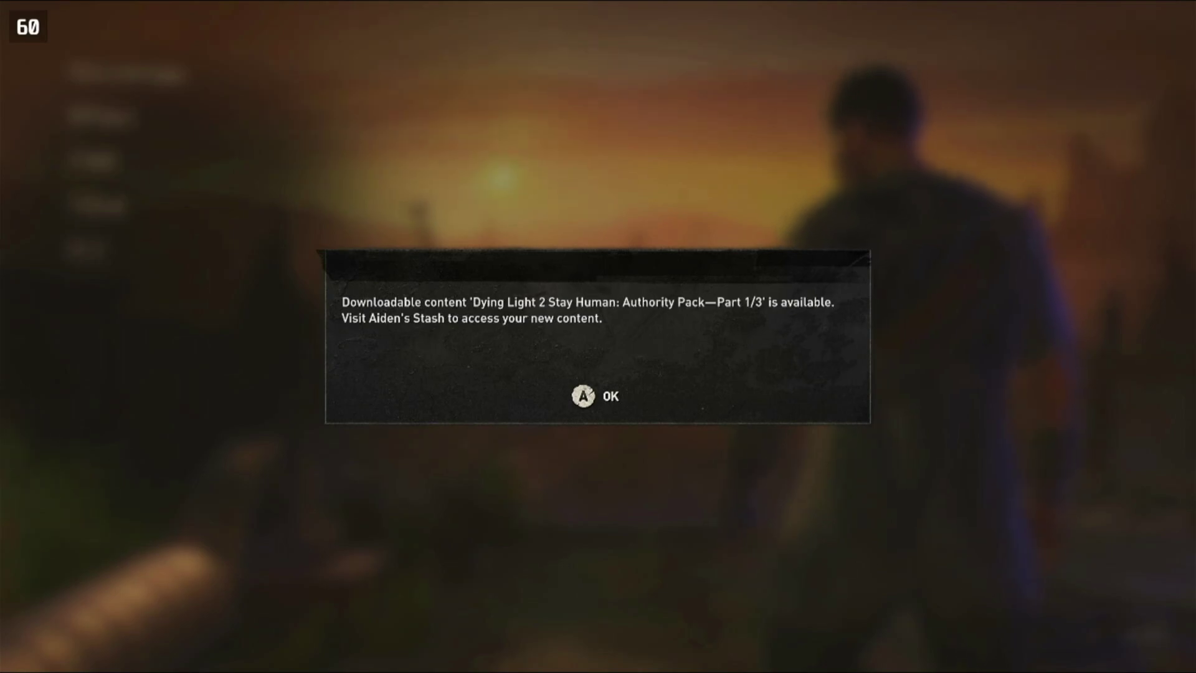
{"action": "key", "text": "Return"}
Dismiss the Authority Pack DLC notice to reach the Play Campaign screen offering New Game
{"action": "left_click", "coordinate": [93, 73]}
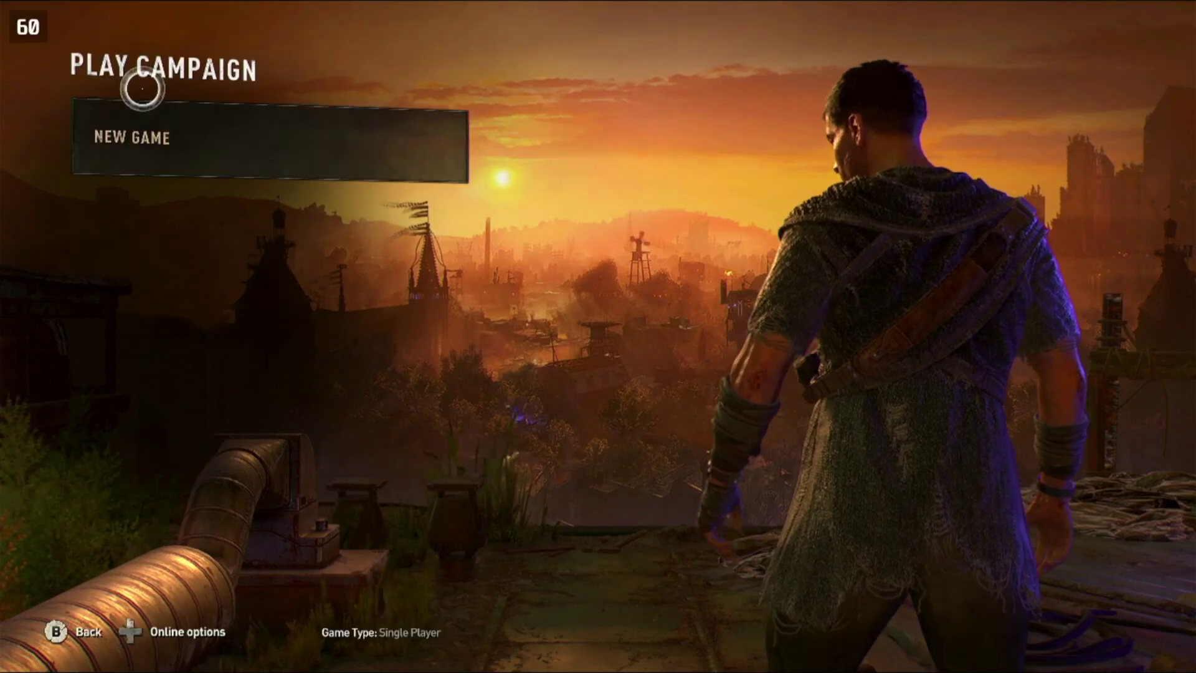